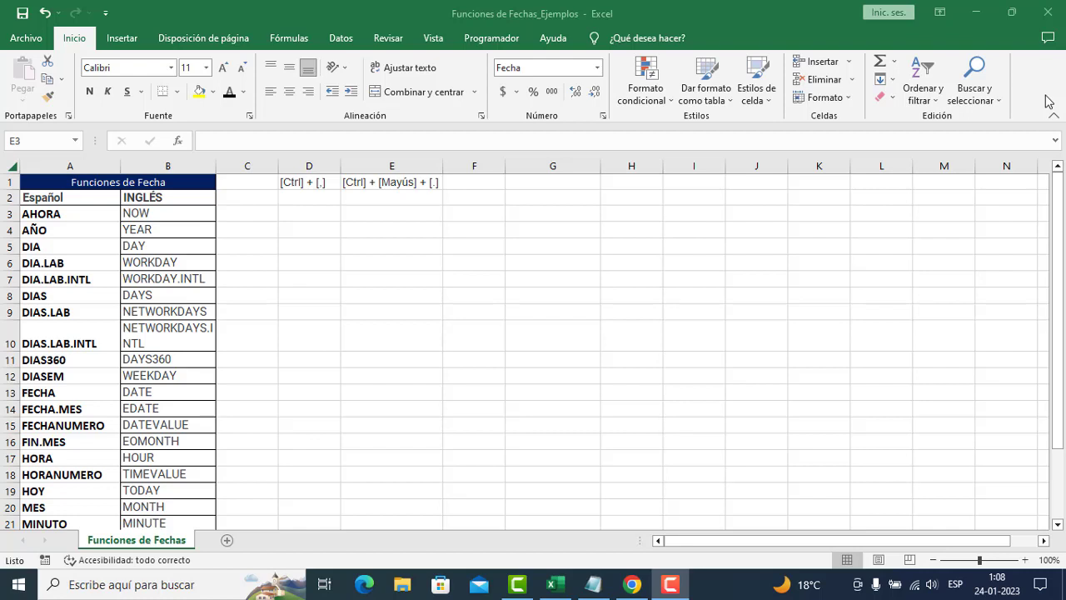
Examine the formula library's list of date and time functions and the AHORA entry in the sheet's table.
click(280, 42)
click(286, 38)
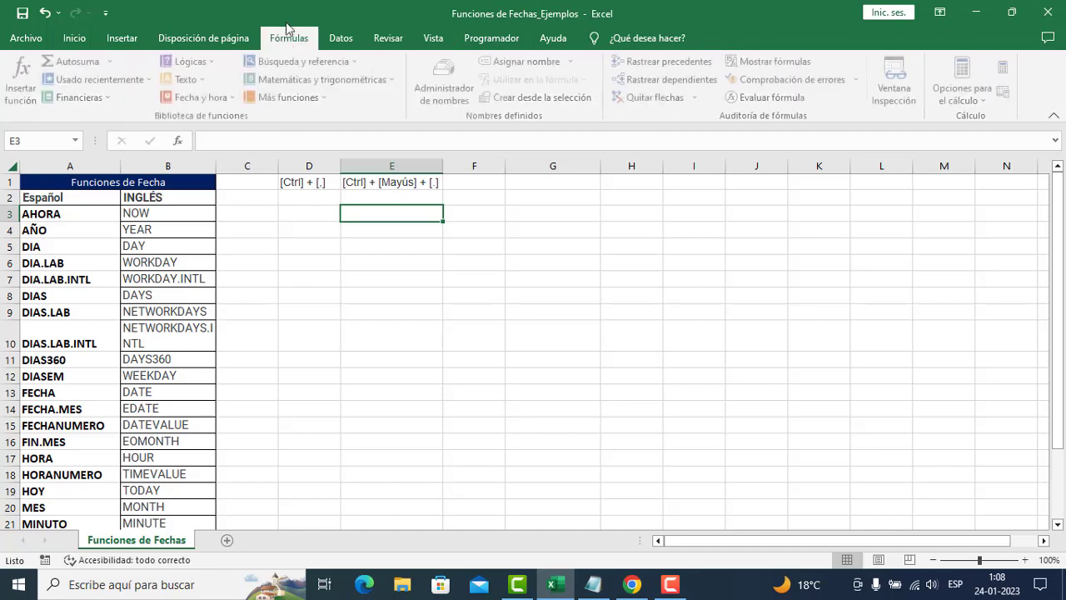
click(238, 98)
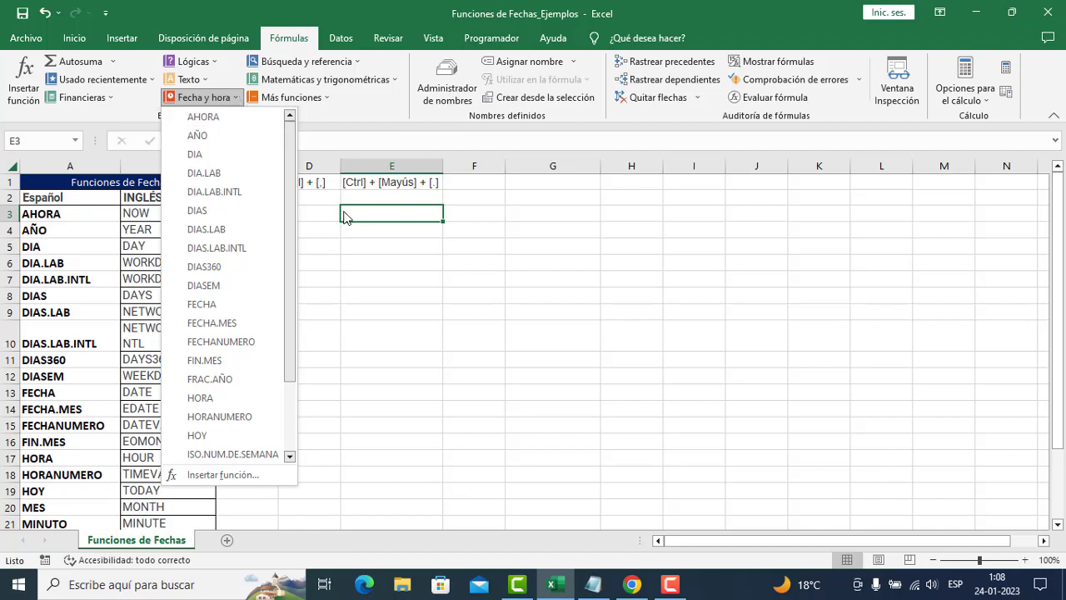
click(373, 265)
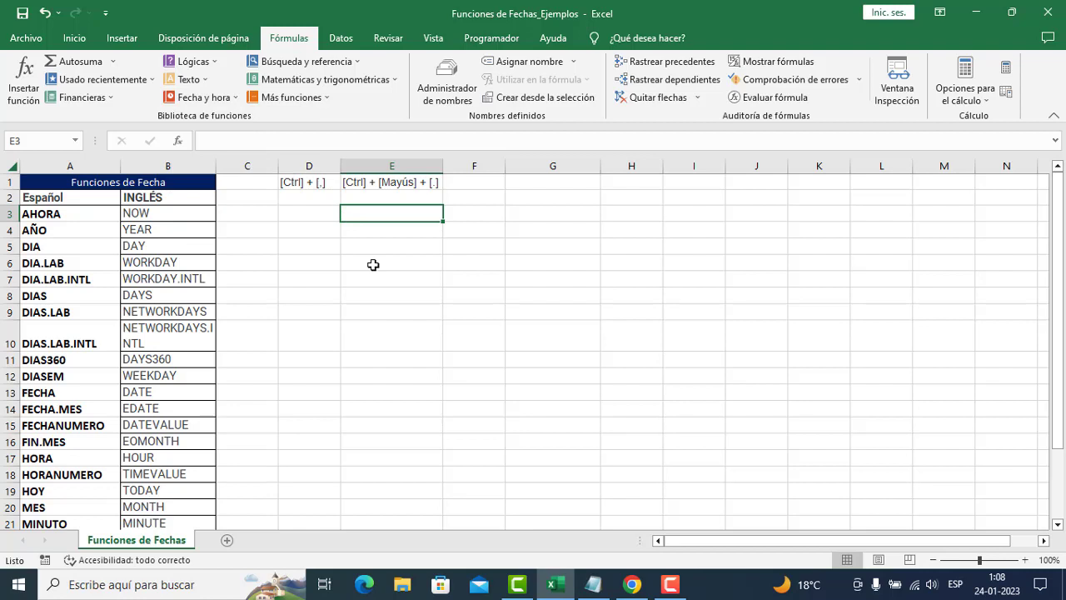
click(304, 257)
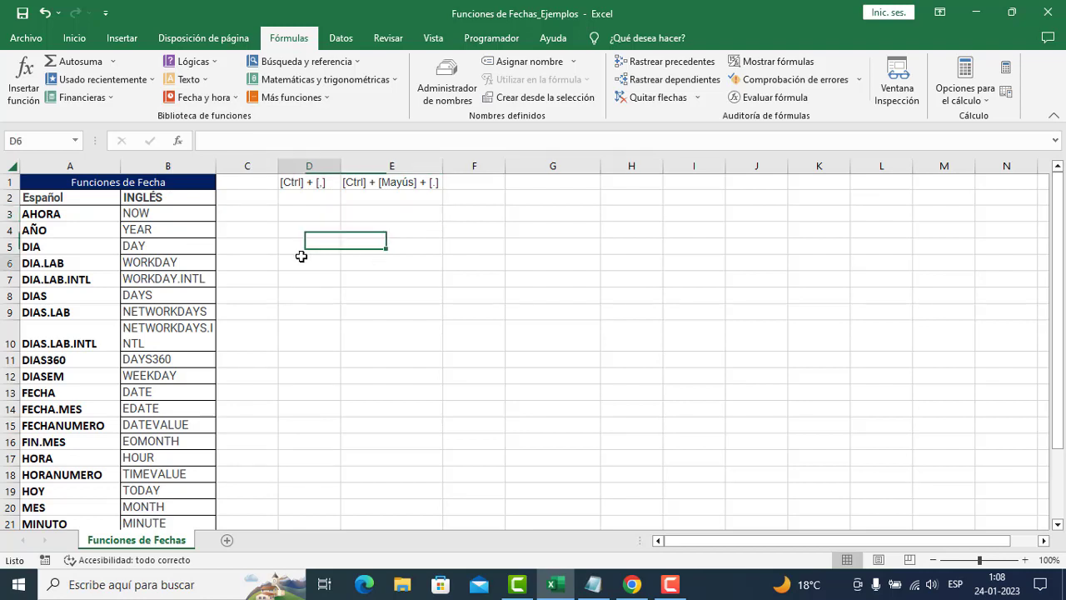
click(73, 213)
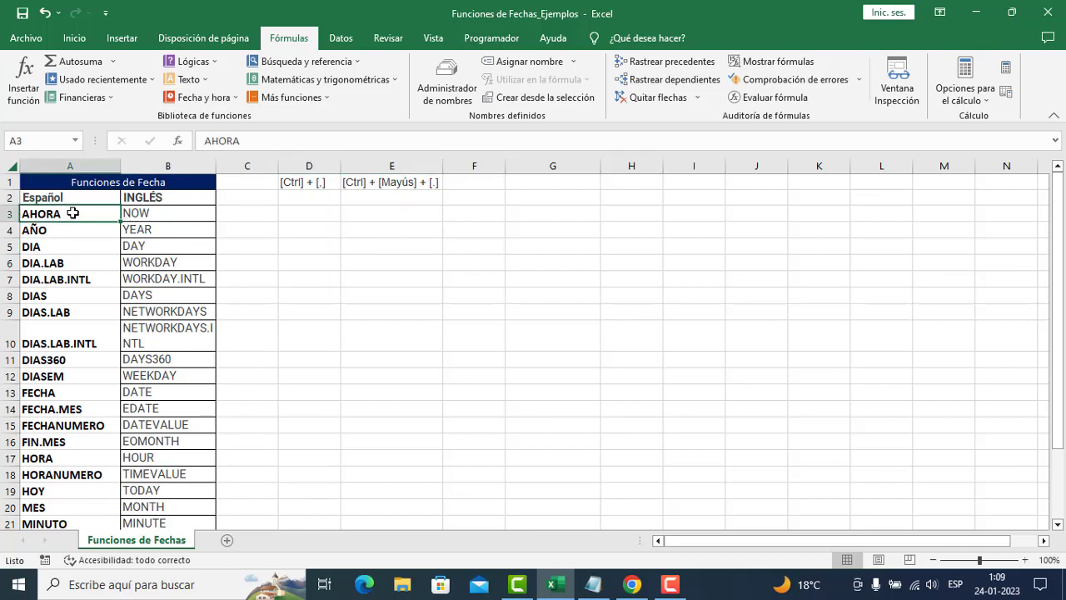
Enter the formula +AHORA() in cell E3.
click(396, 214)
text(+)
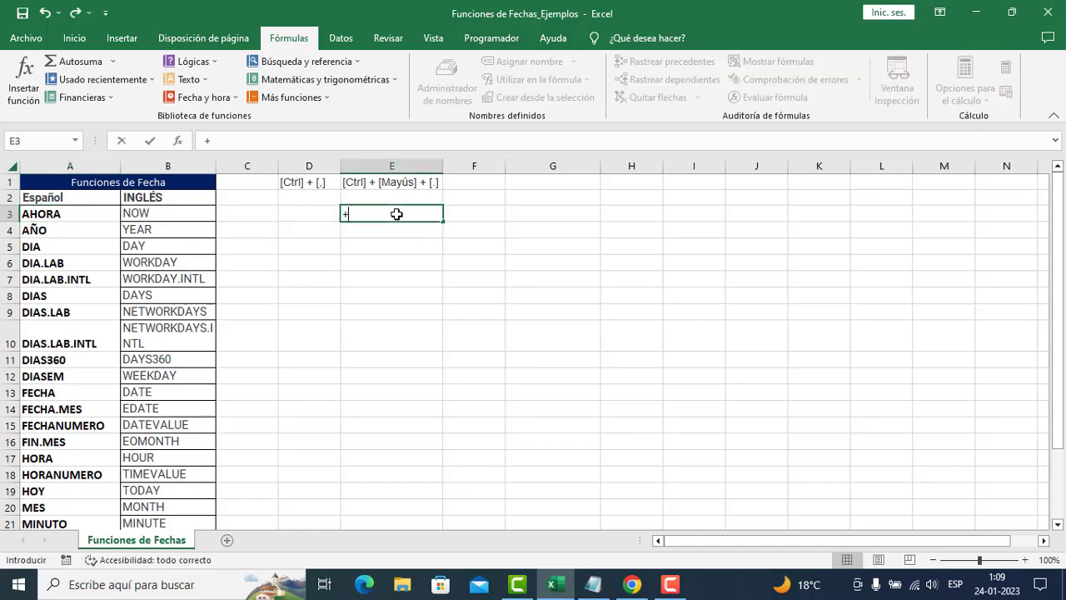
text(hora())
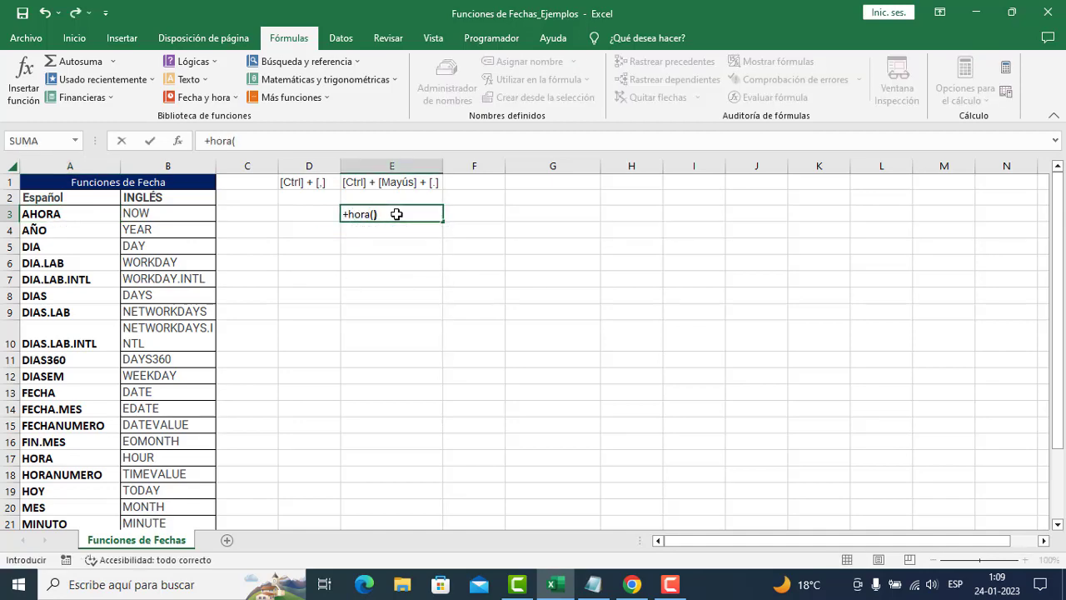
key(Return)
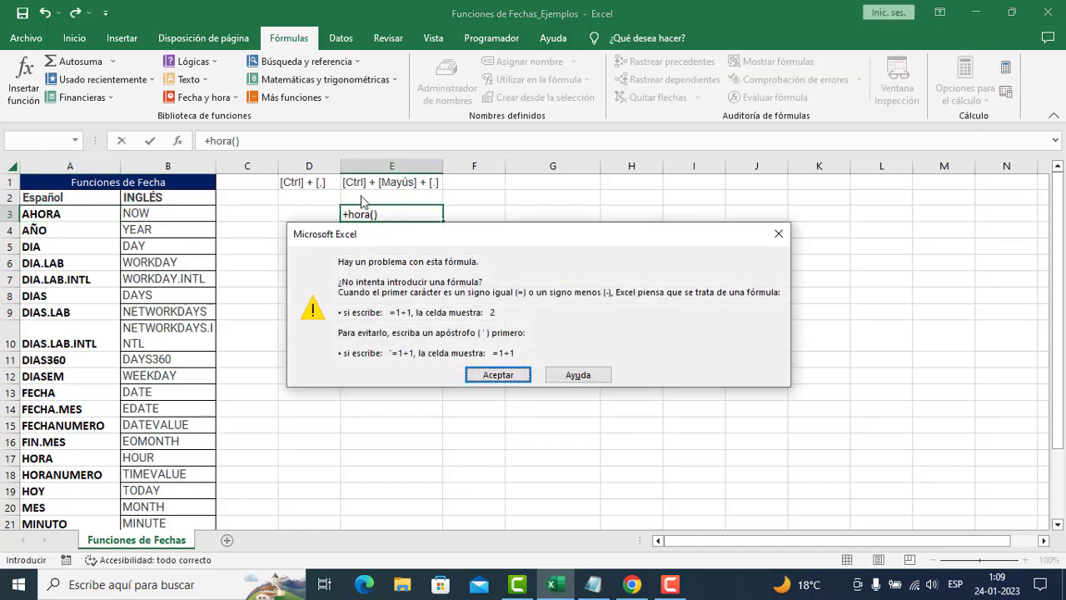
key(Return)
click(350, 214)
text(a)
key(Return)
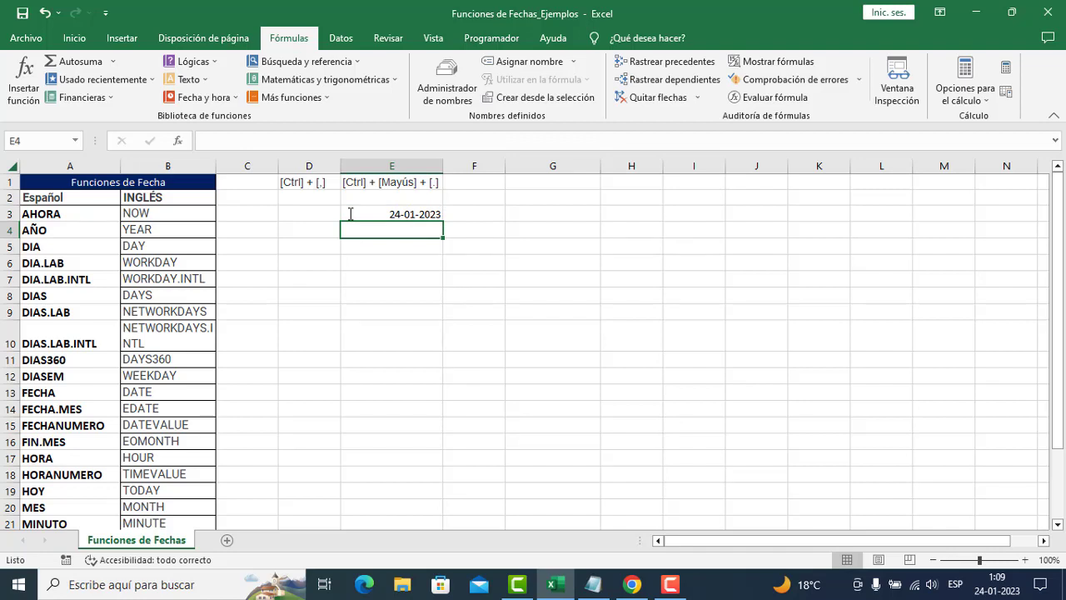
Apply the custom number format dd-mm-yyyy h:mm to cell E3.
click(349, 214)
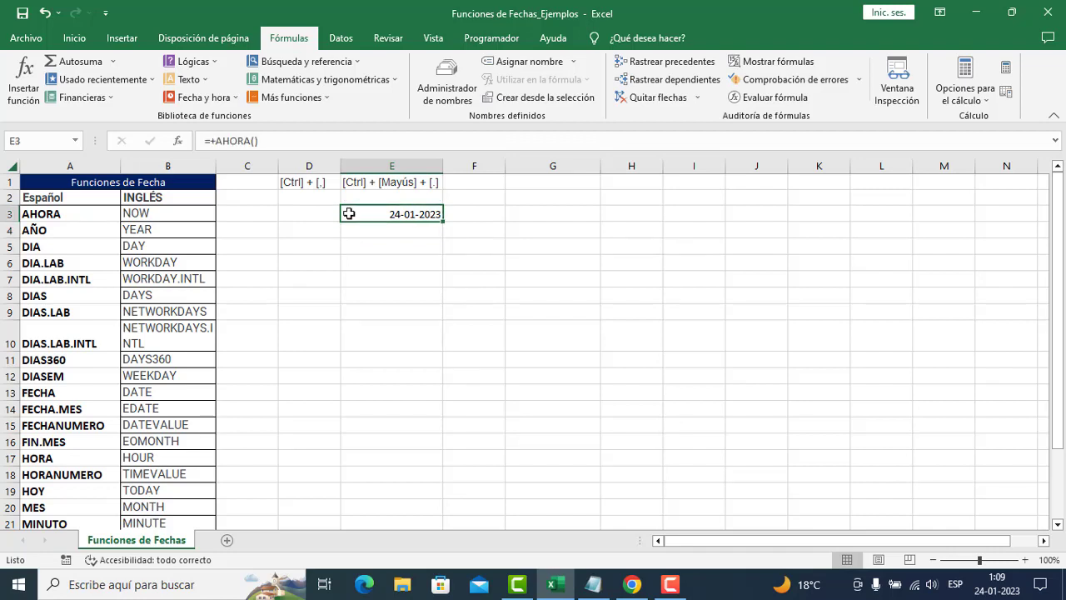
key(ctrl+1)
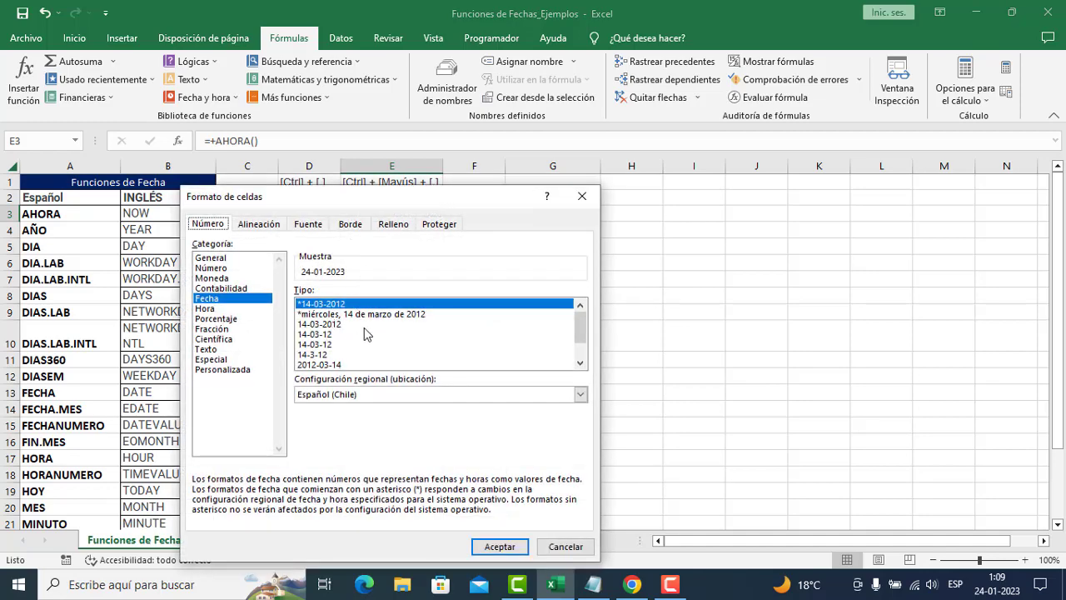
drag(583, 313, 583, 337)
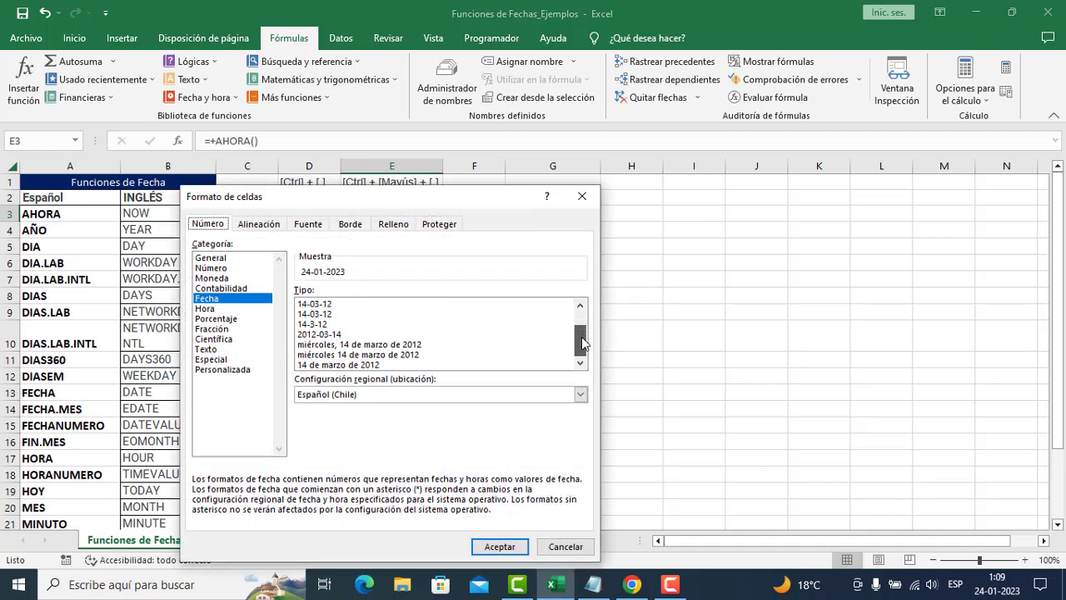
click(237, 369)
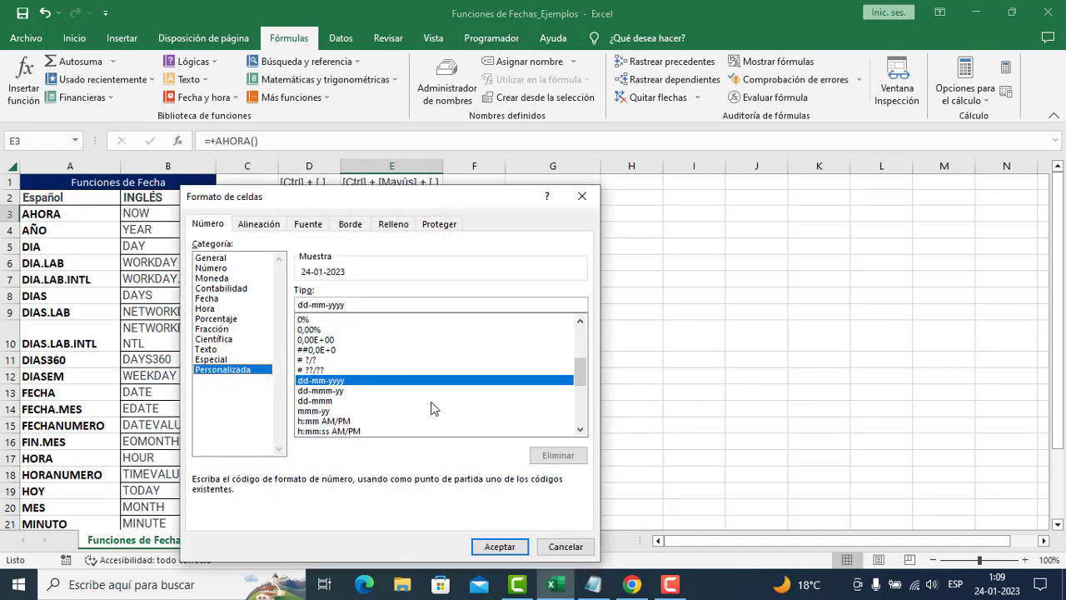
drag(582, 373, 581, 409)
scroll(553, 401, up, 2)
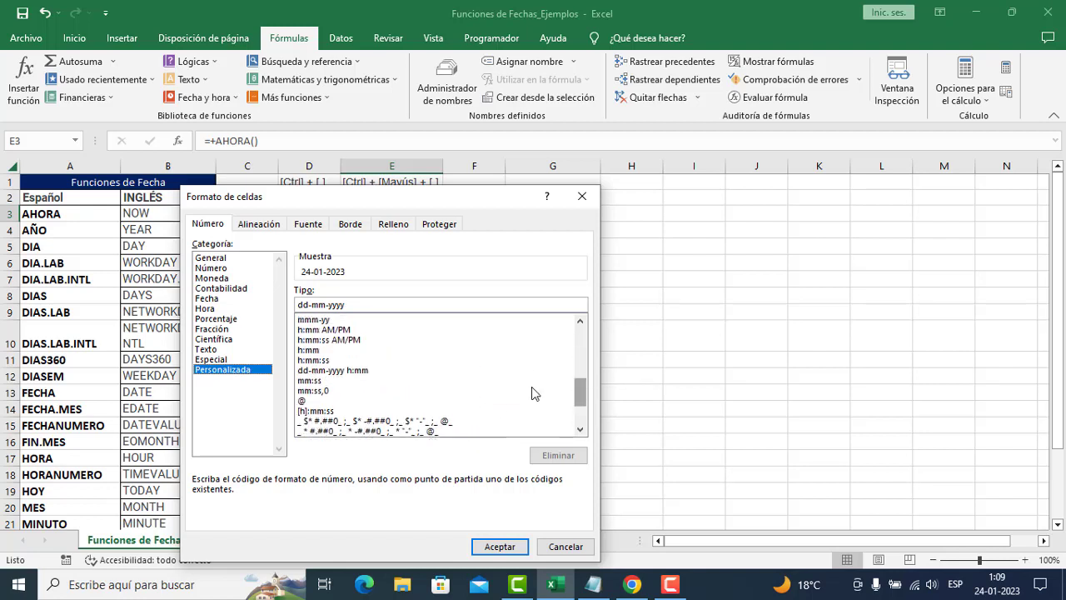
click(375, 370)
click(500, 546)
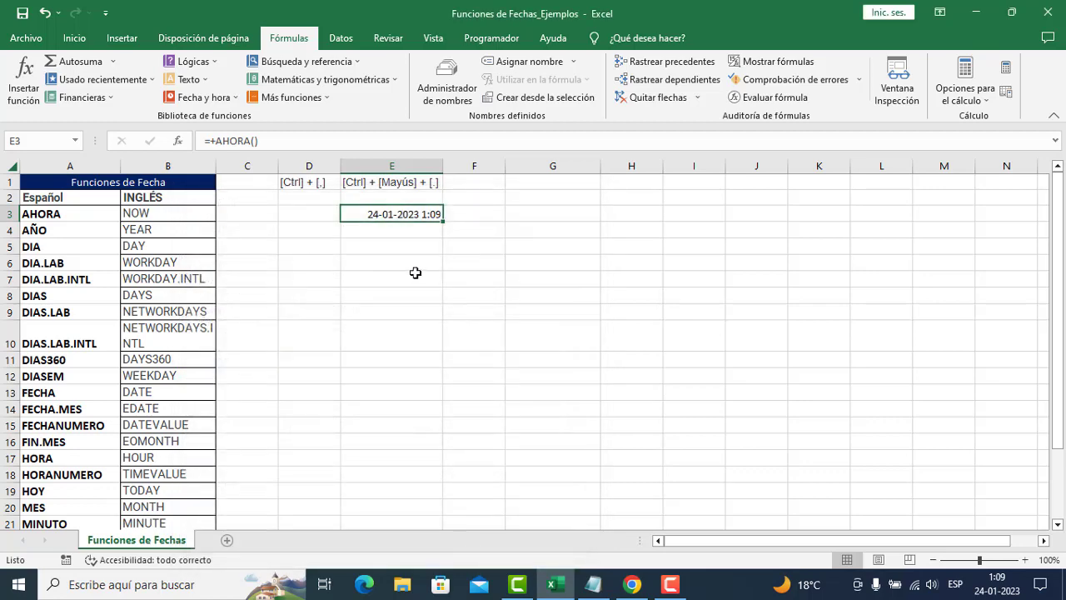
Enter an AÑO formula in cell E4 that extracts the year from the date in E3.
click(458, 241)
click(395, 211)
click(399, 243)
click(388, 230)
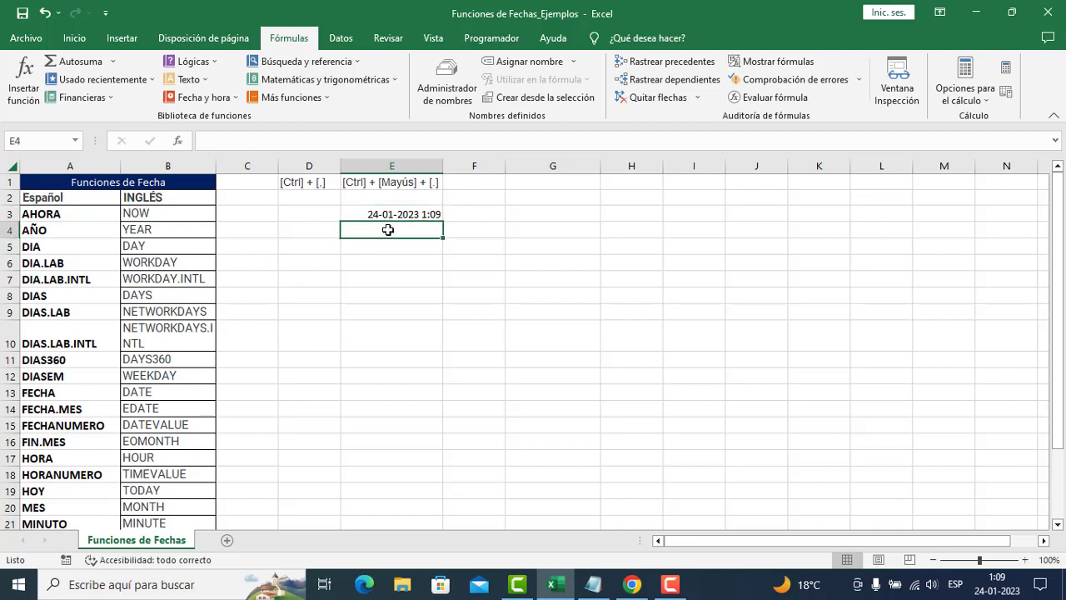
text(+AÑO()
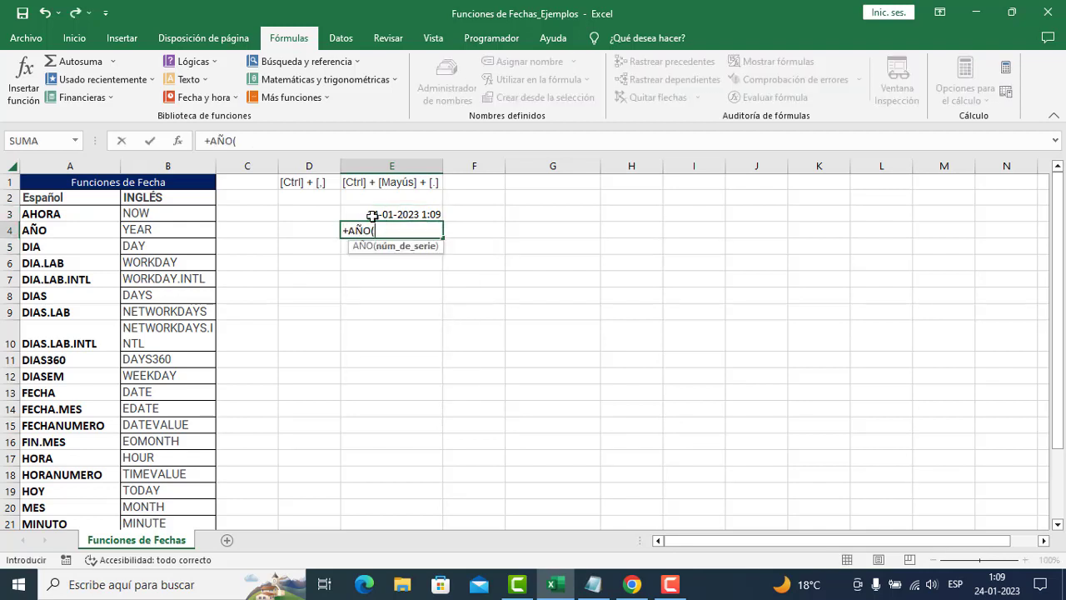
click(371, 214)
key(Return)
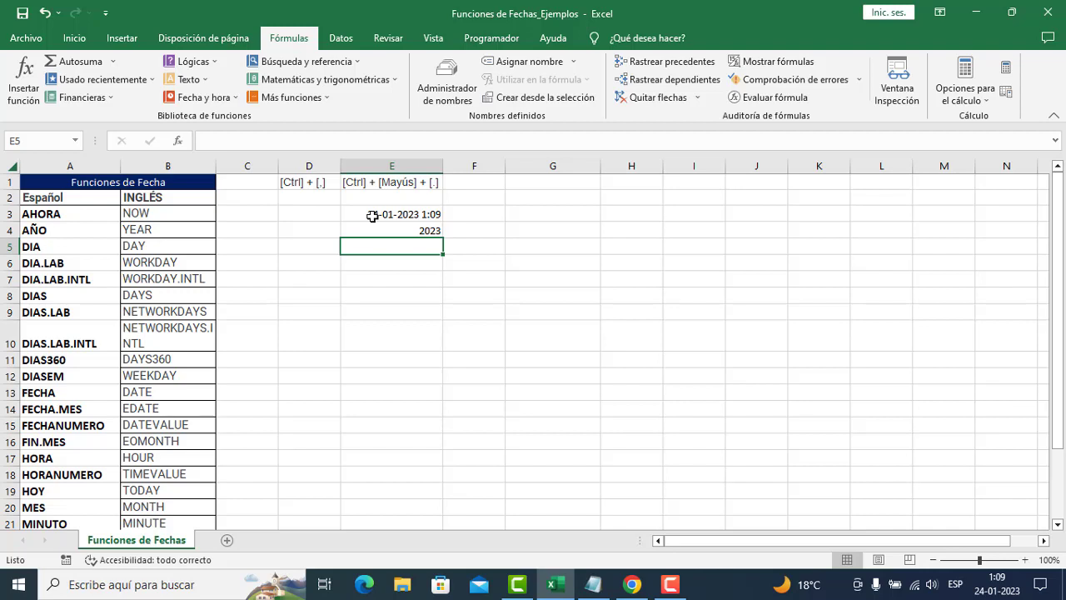
Enter a DIA formula in cell E5 that extracts the day from the date in E3.
text(+dia)
key(Tab)
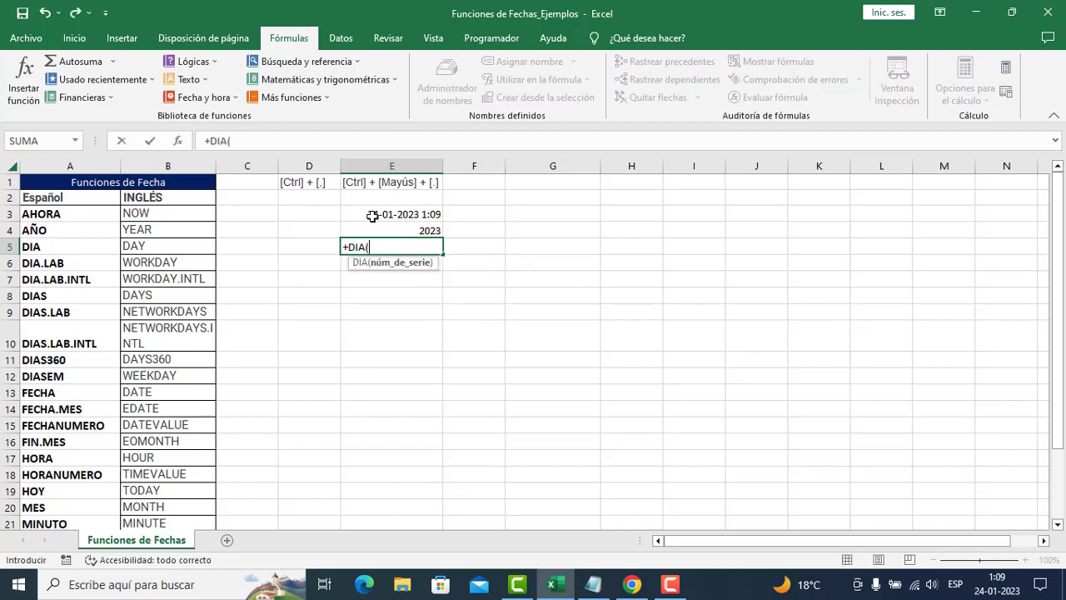
click(371, 214)
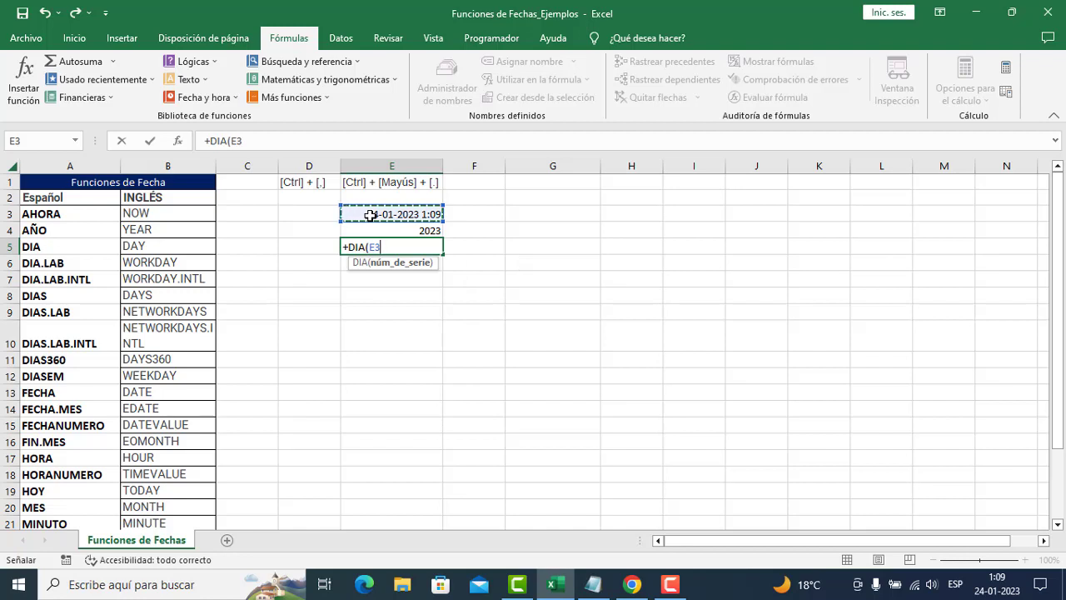
key(Return)
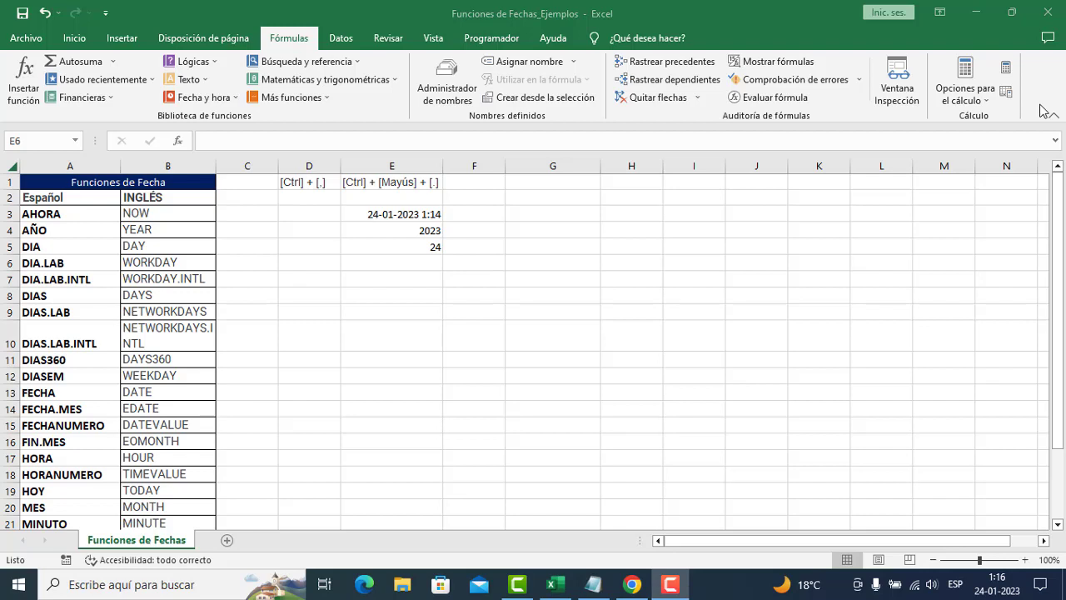
Enter the formula +DIA.LAB(E3;4) in cell E6 to get the date four working days after E3.
click(396, 263)
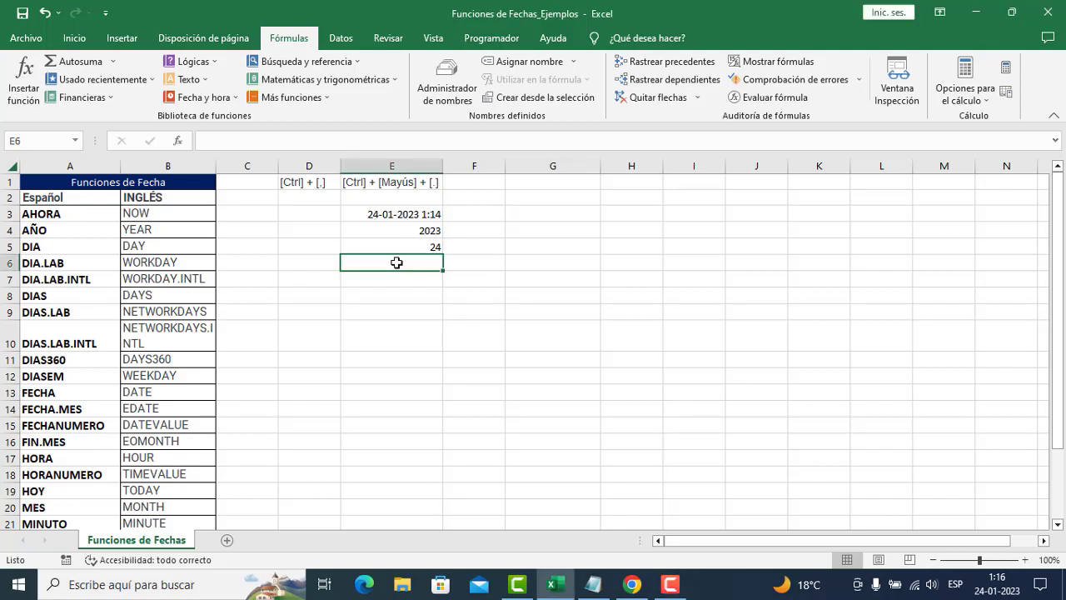
text(+di)
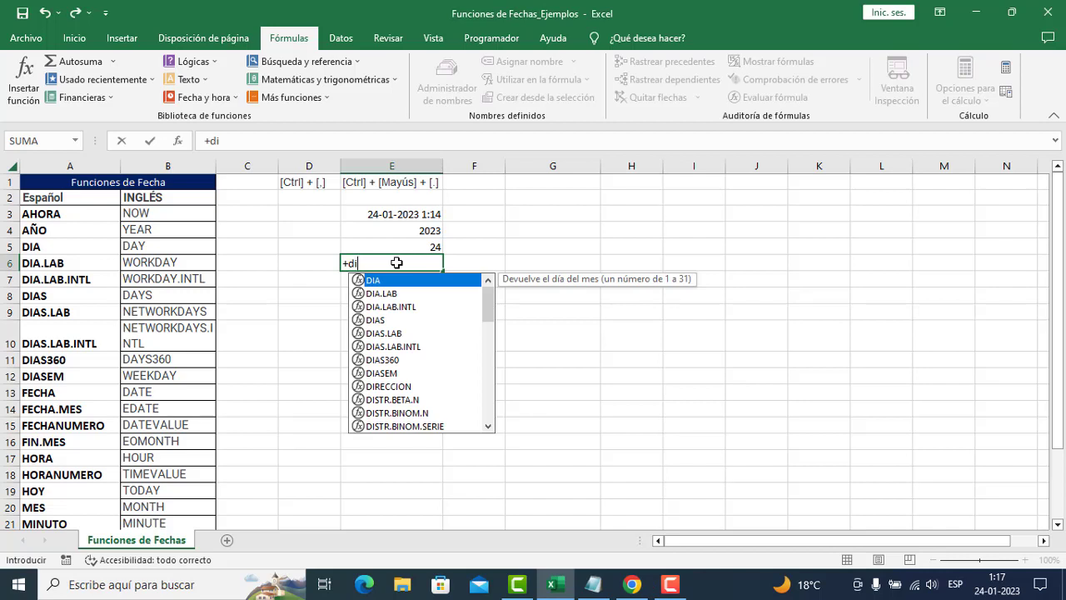
key(Down)
key(Tab)
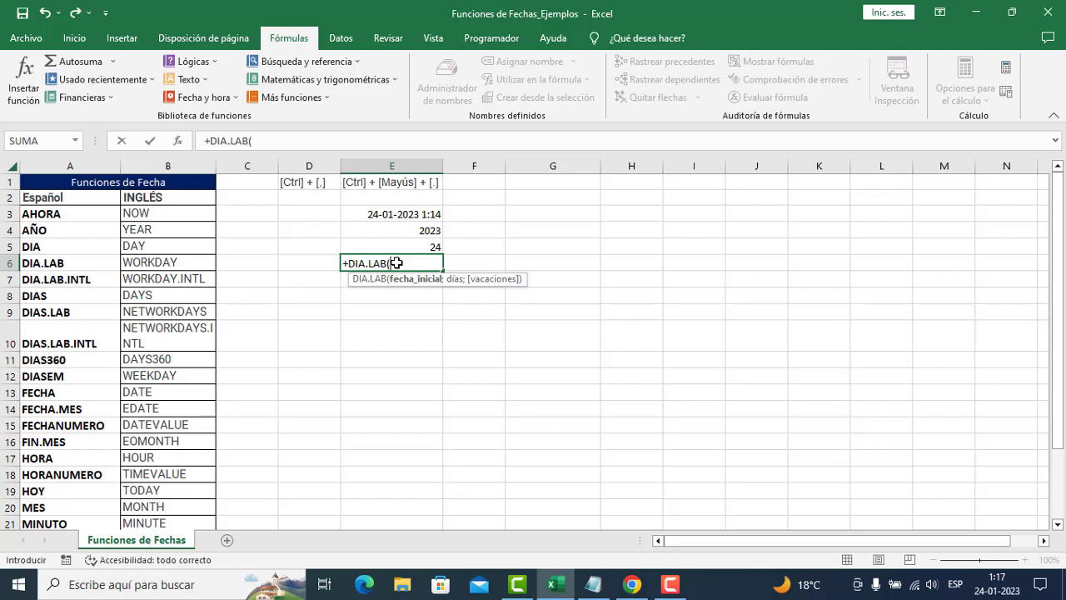
click(375, 214)
text(;4)
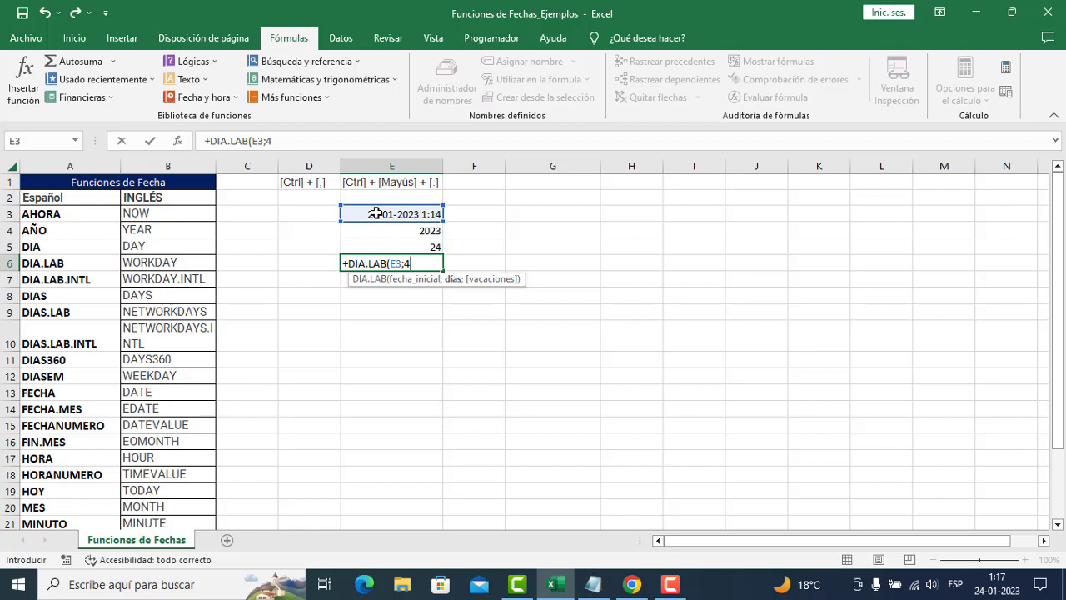
text())
key(Return)
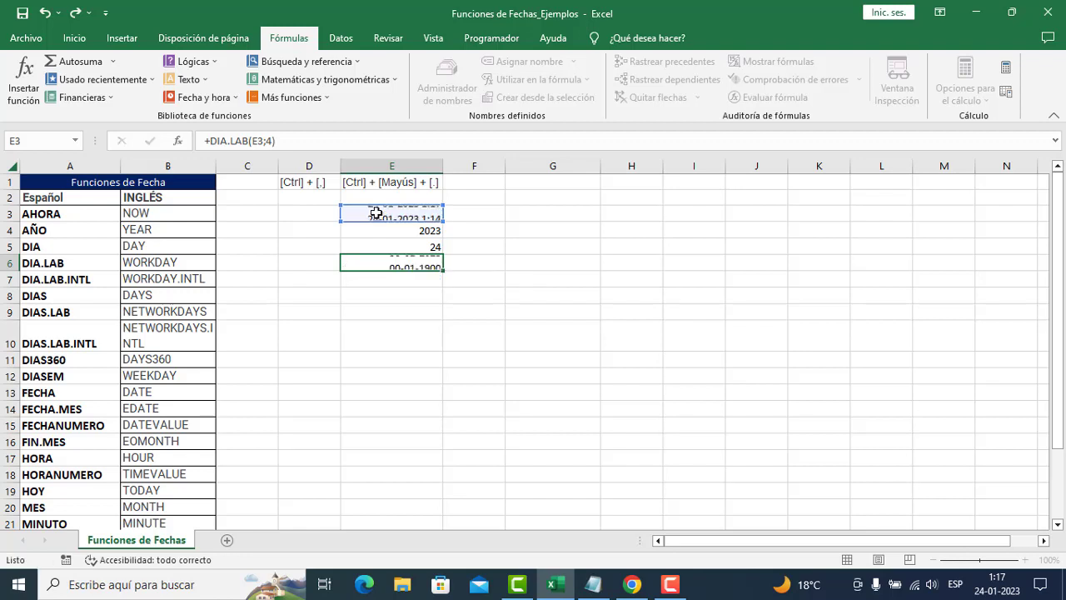
Compare the start date in E3 with the DIA.LAB result in E6 and inspect that formula's arguments.
click(376, 213)
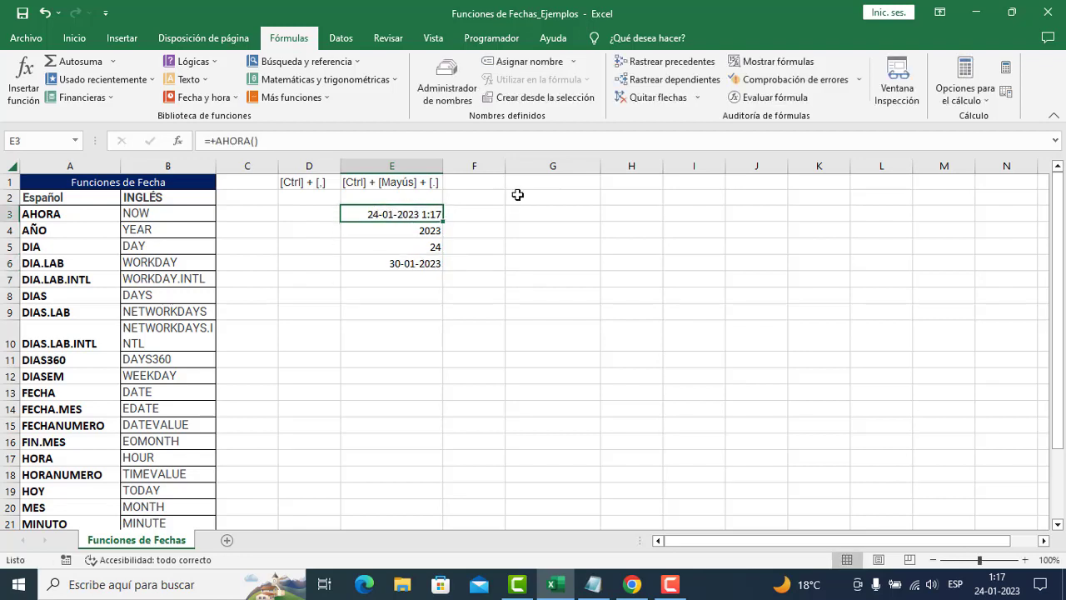
click(433, 260)
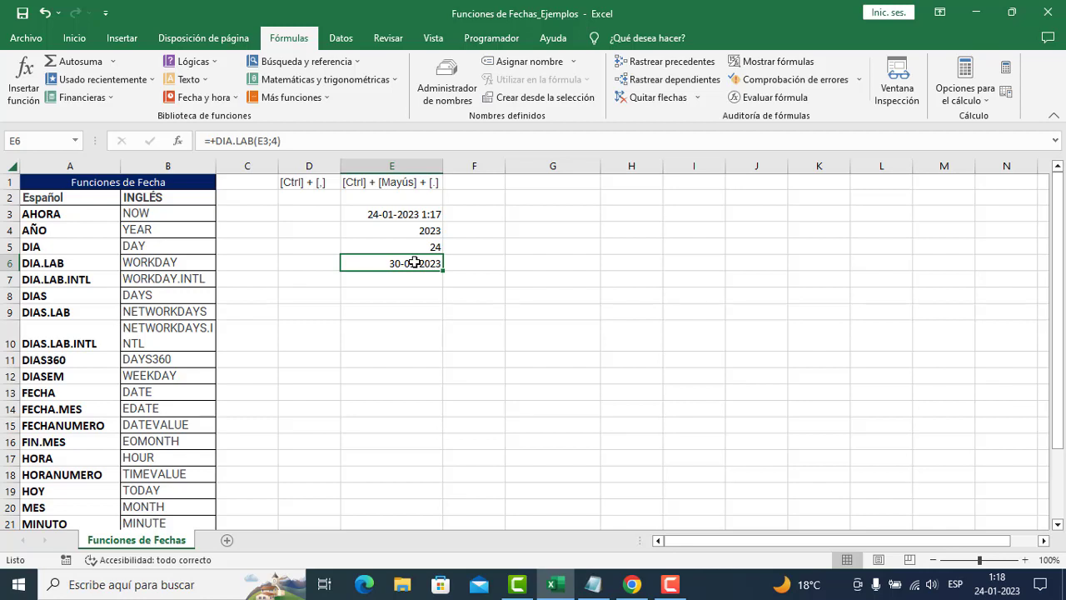
double_click(415, 263)
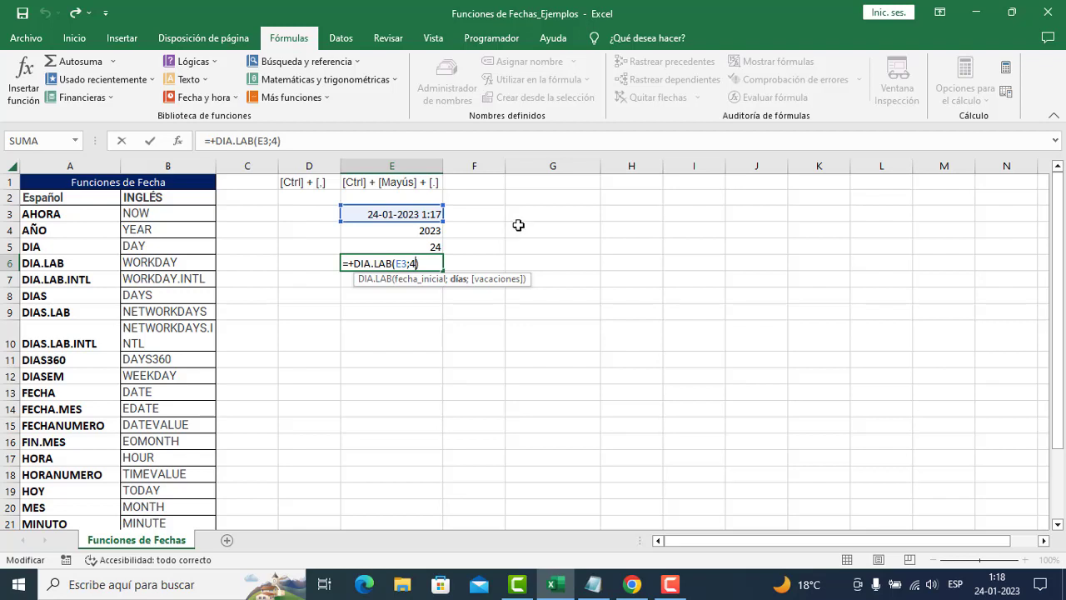
Enter the holiday date 27-01-2023 in cell I1.
click(682, 179)
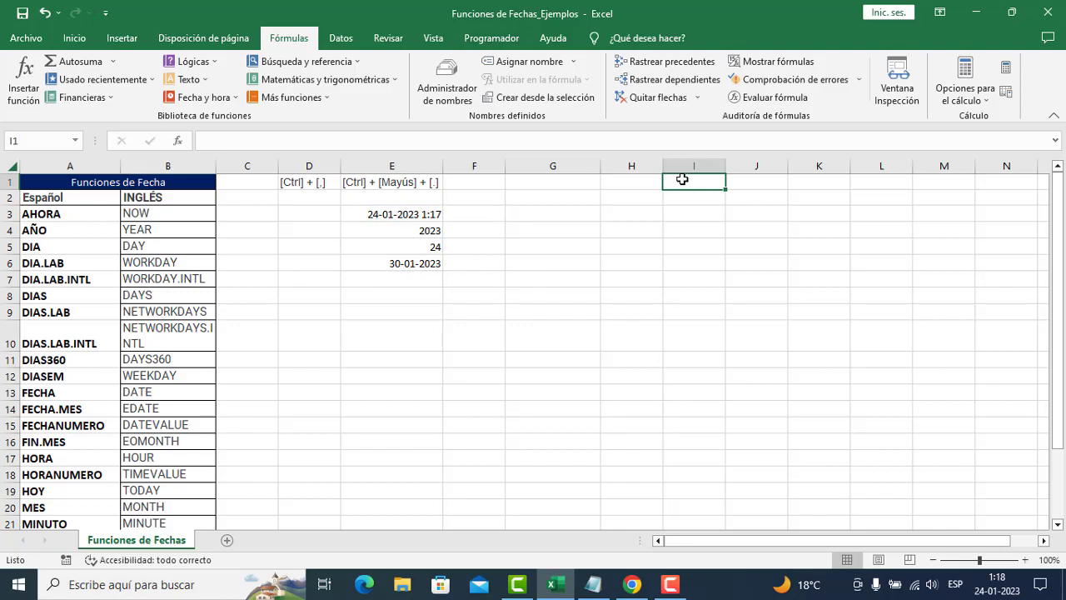
text(27-)
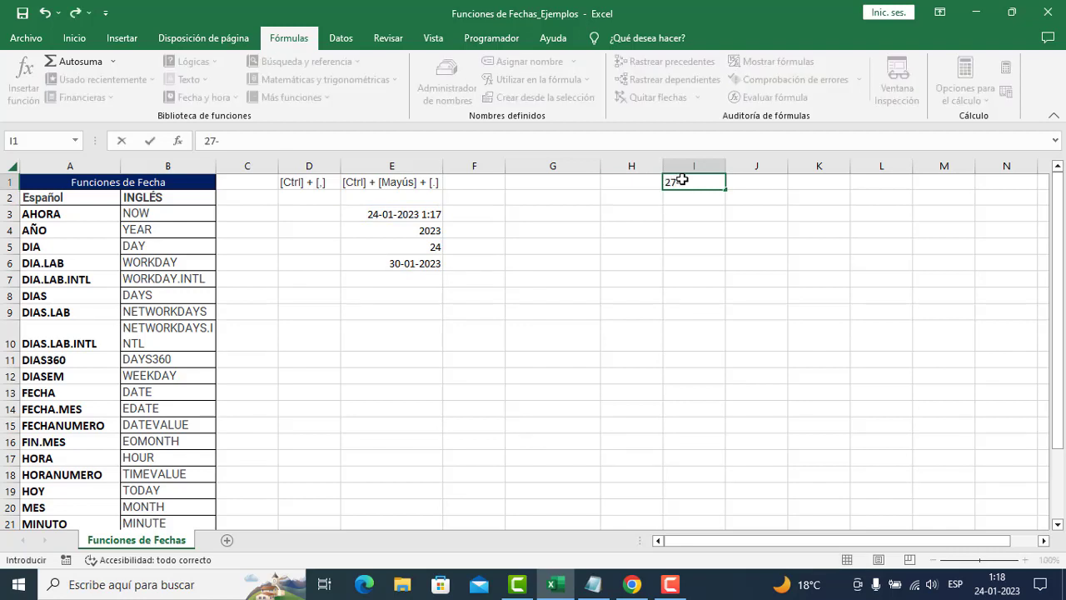
text(01-2023)
key(Return)
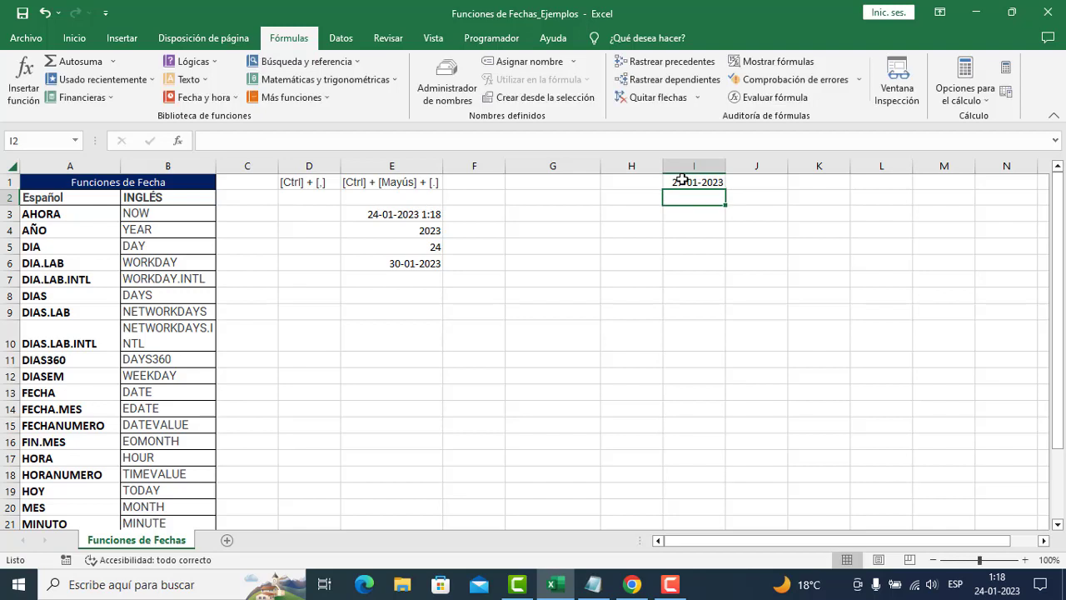
Add the holiday date in I1 as the vacaciones argument of the DIA.LAB formula in E6.
double_click(420, 260)
key(ctrl+Return)
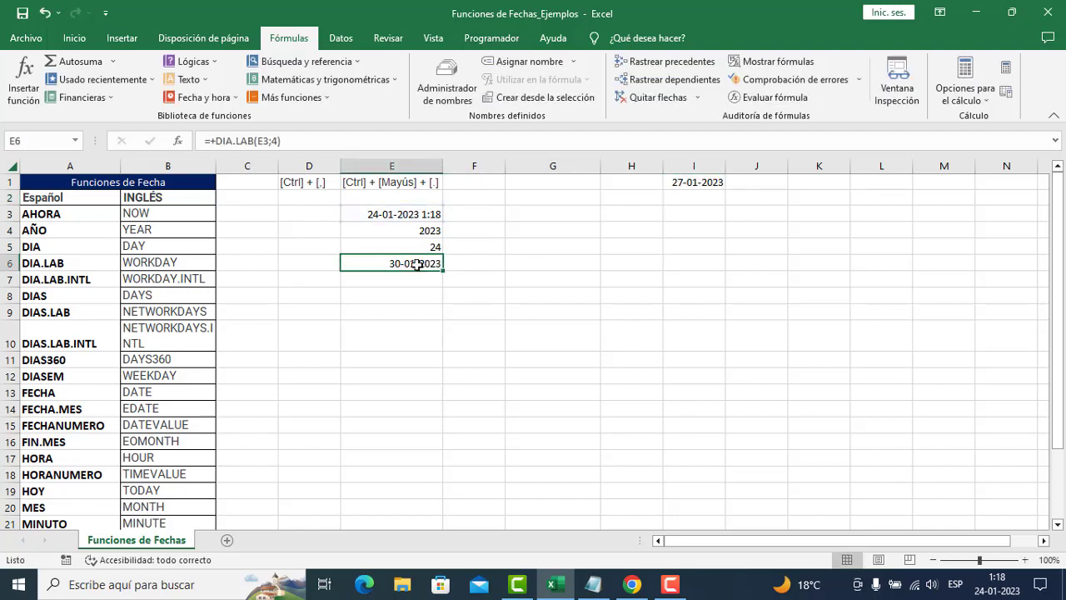
double_click(414, 263)
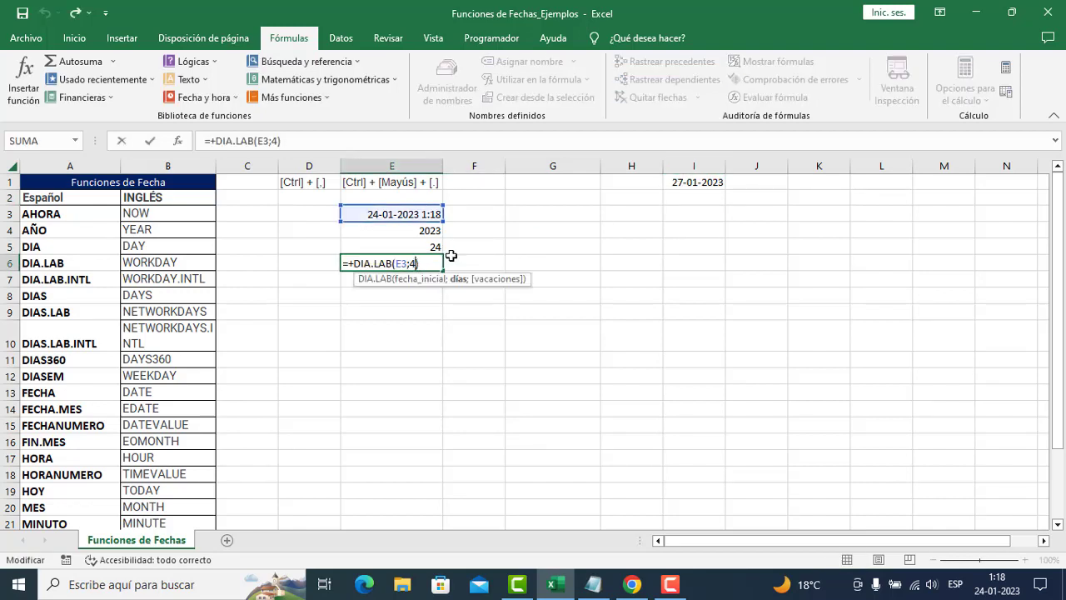
text(;)
click(701, 190)
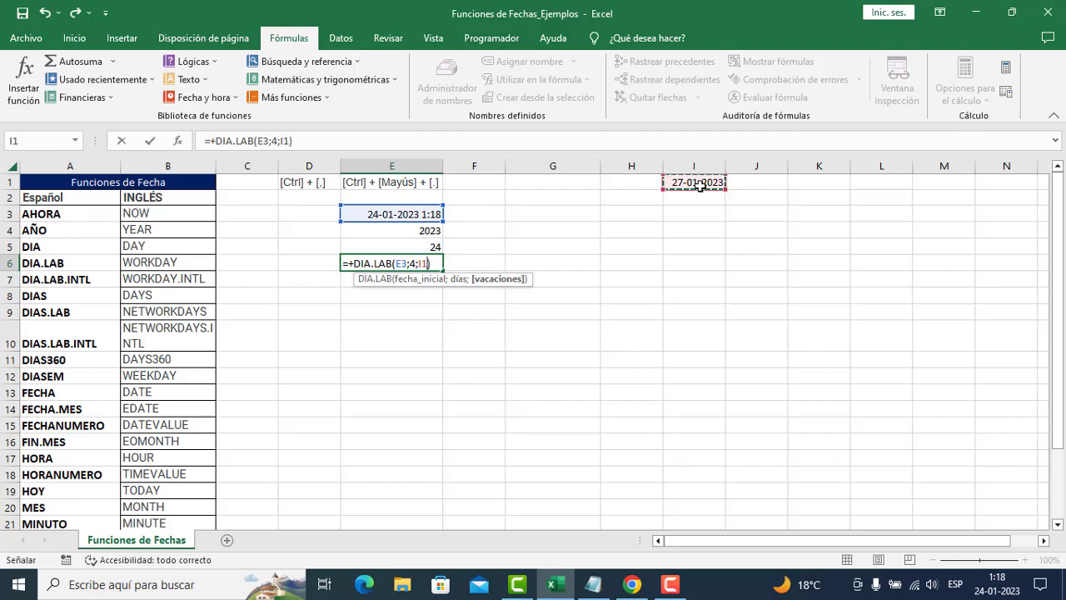
key(Return)
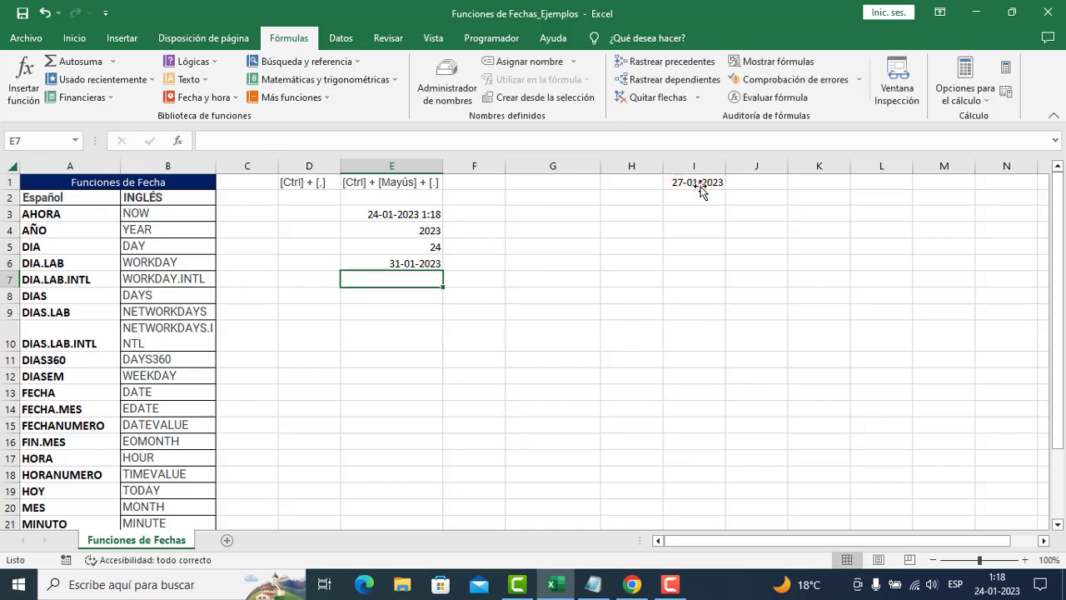
Review the DIA.LAB result in E6 and the range I1:I5 where several holidays could be listed.
click(406, 265)
drag(685, 180, 691, 244)
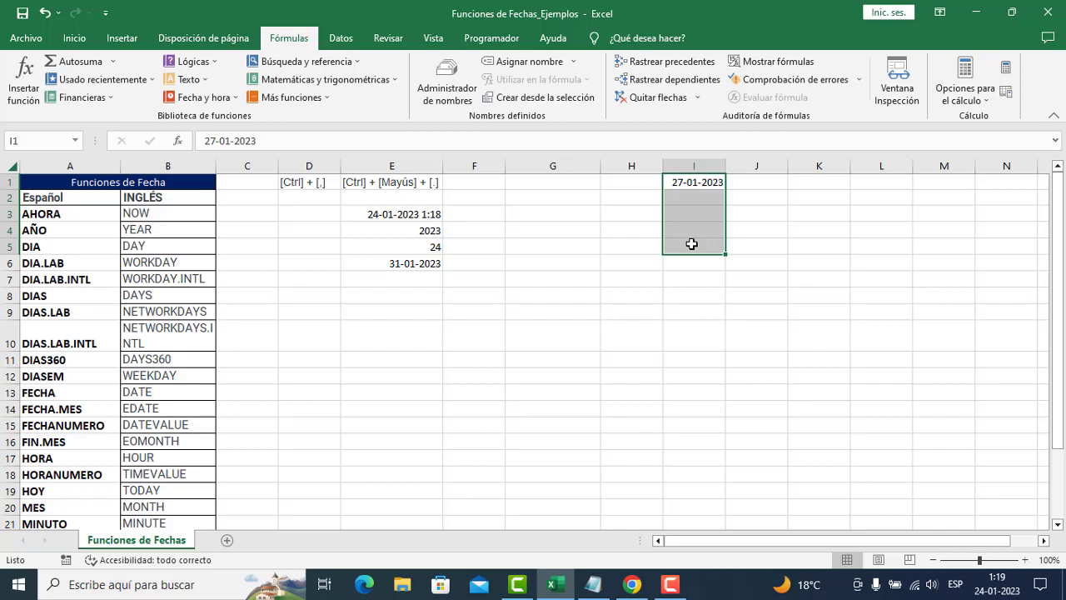
click(578, 290)
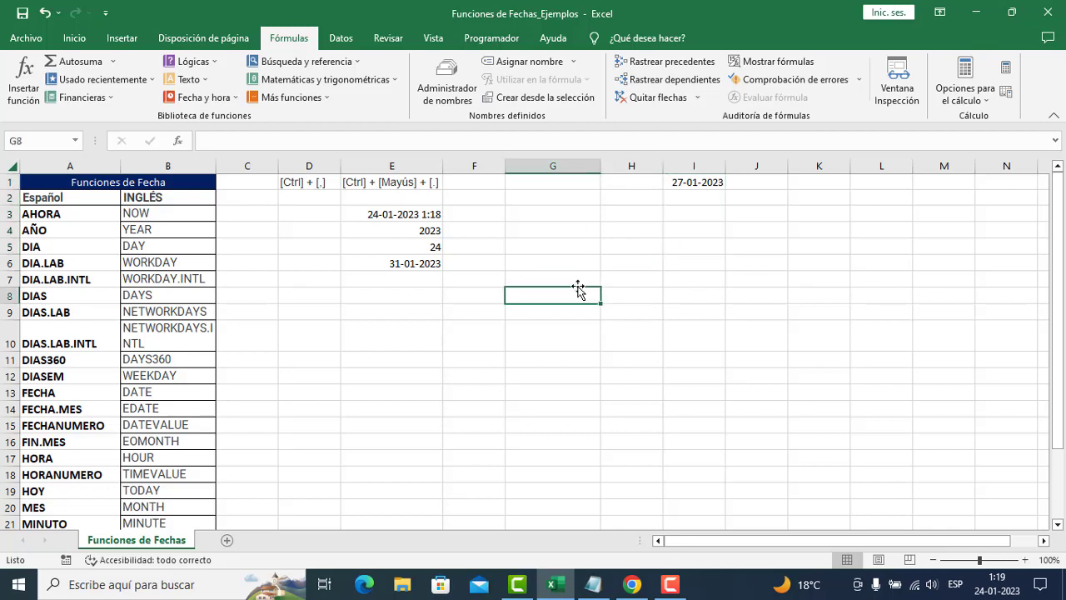
Begin a DIA.LAB.INTL formula in cell E7.
click(88, 281)
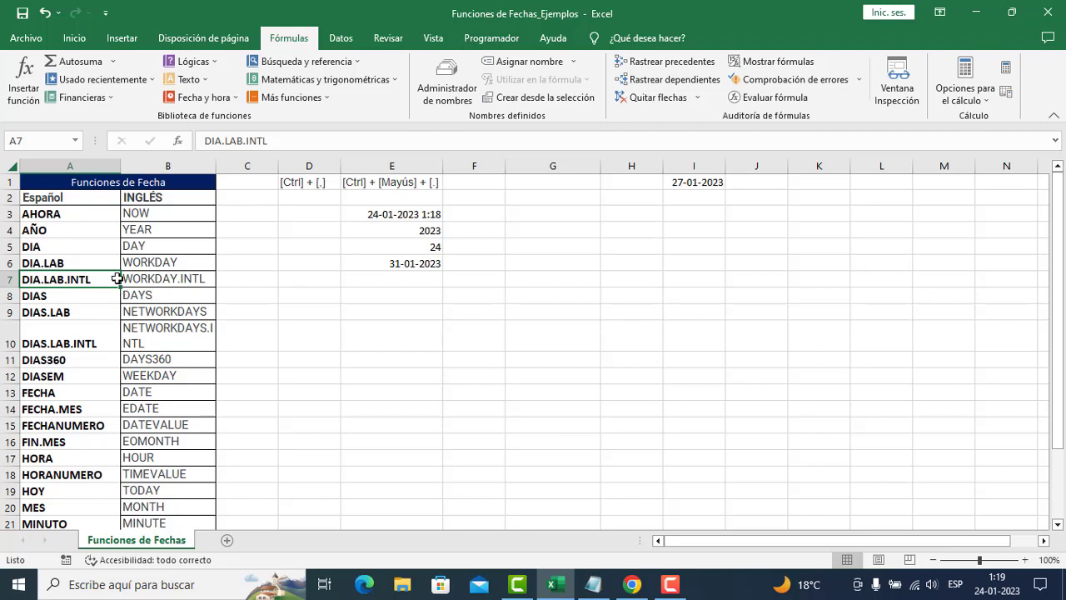
click(388, 272)
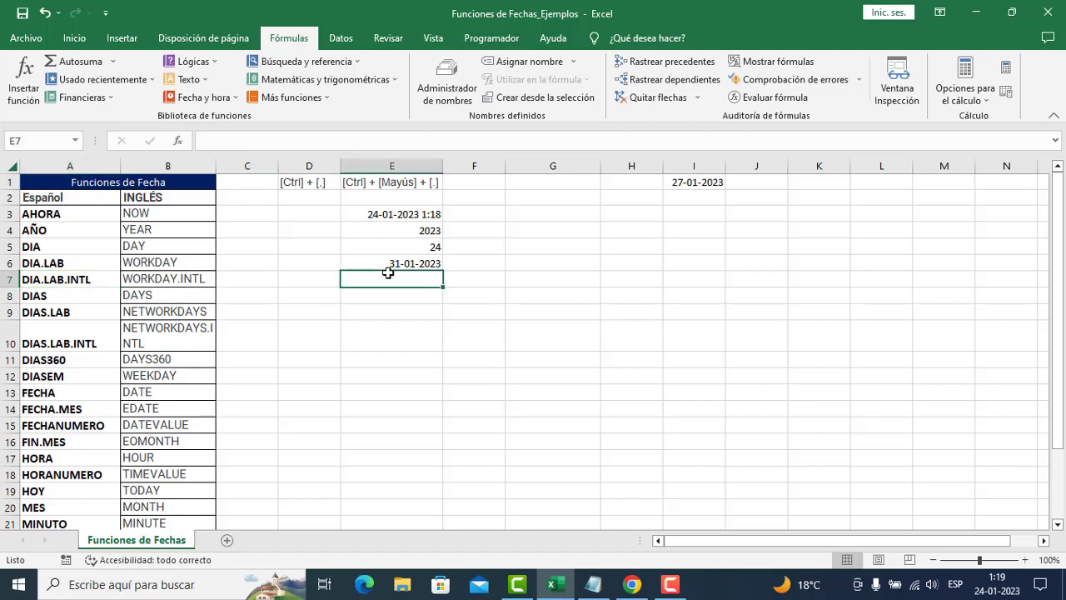
text(+dias)
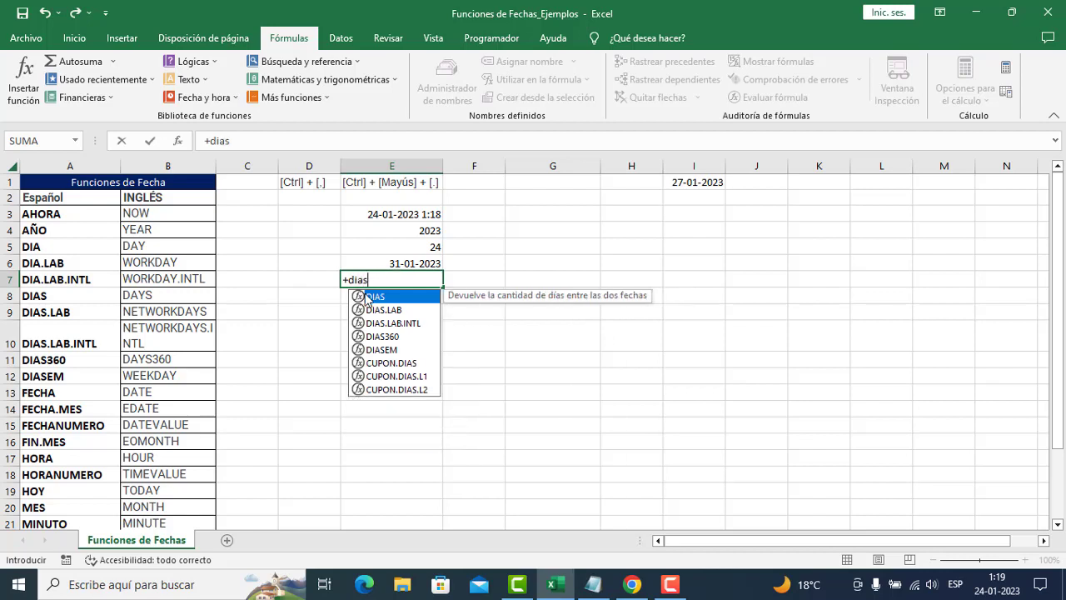
click(398, 324)
key(BackSpace)
key(BackSpace)
key(BackSpace)
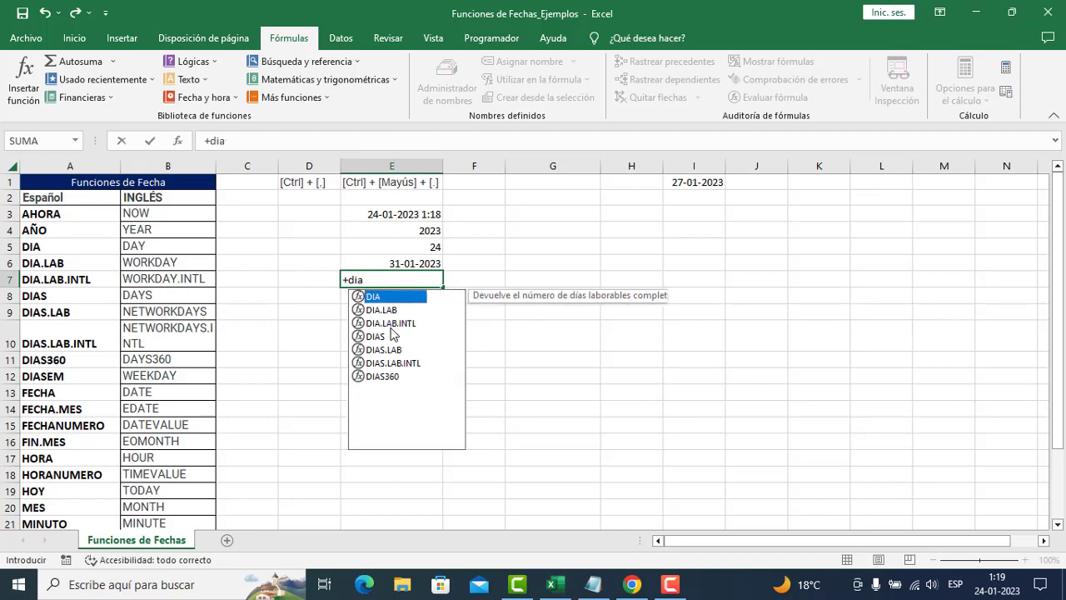
text(ia.)
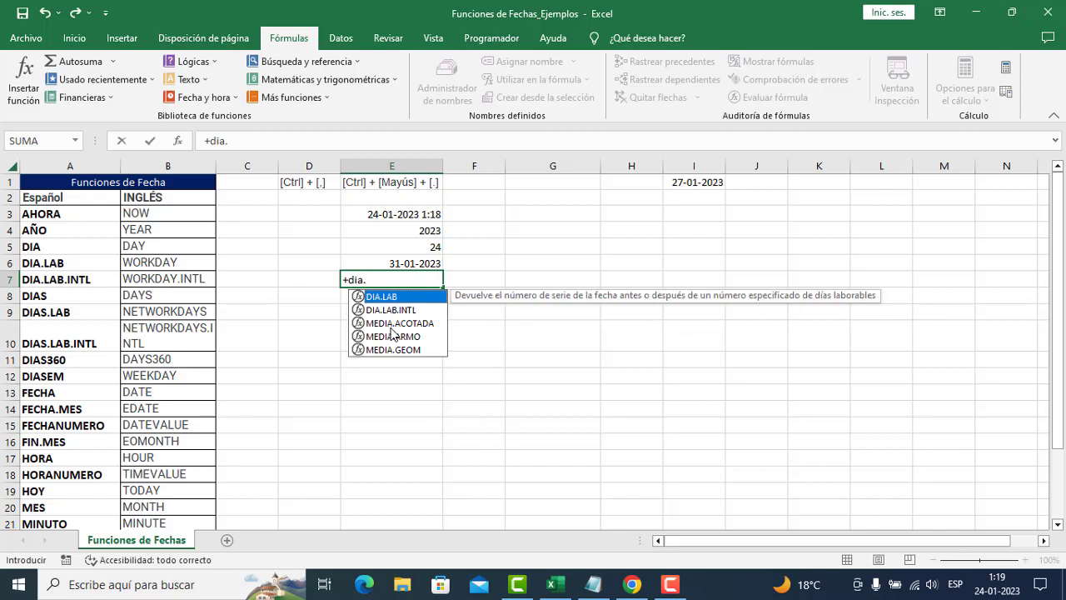
key(Down)
key(Tab)
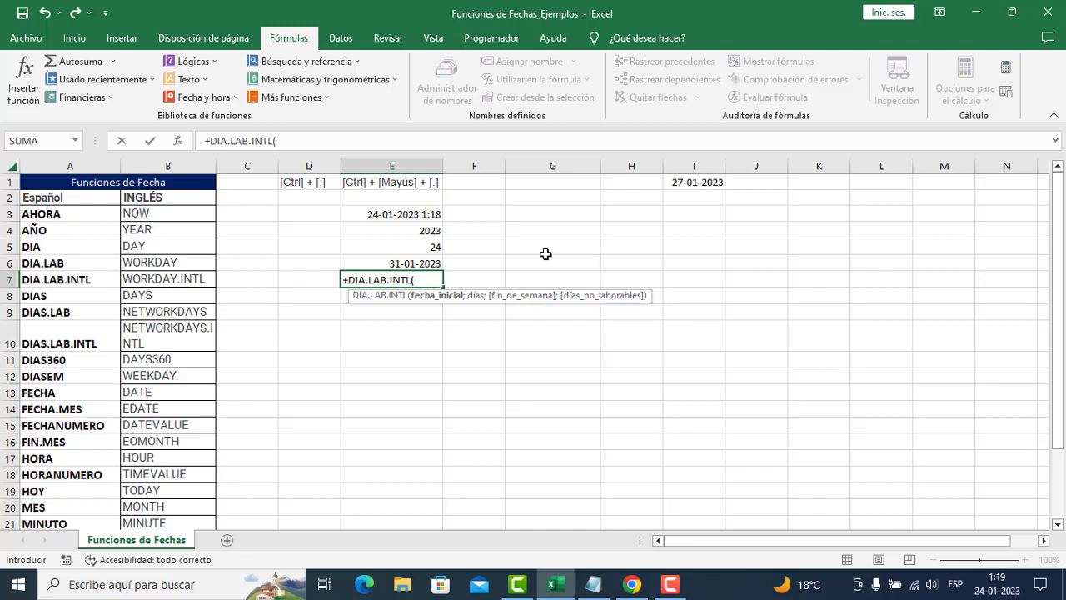
Give the DIA.LAB.INTL formula E3 as start date and 4 as days, and look through the weekend options.
click(411, 215)
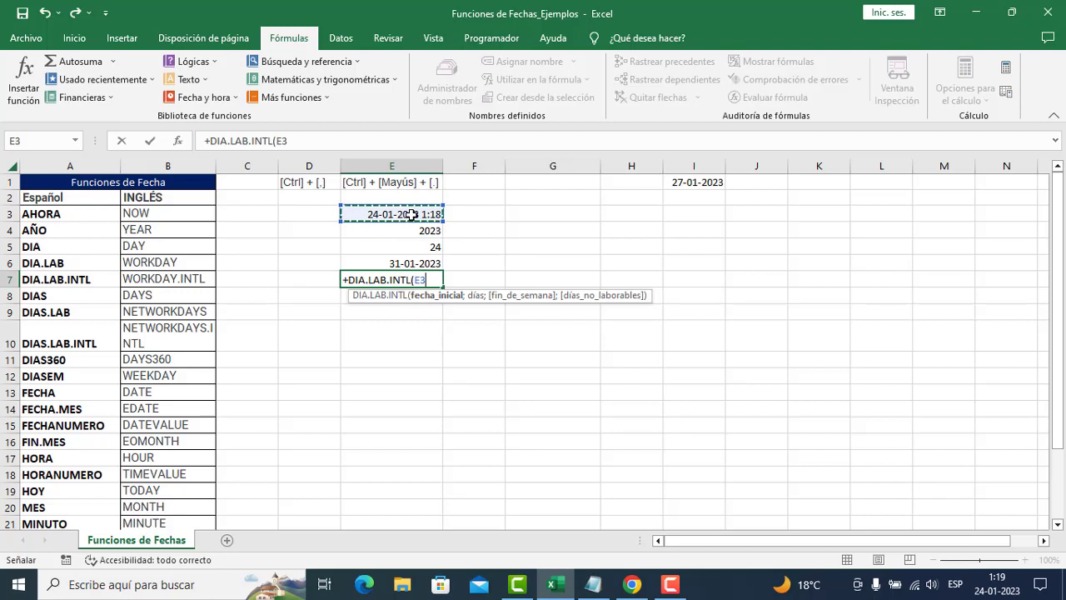
text(;)
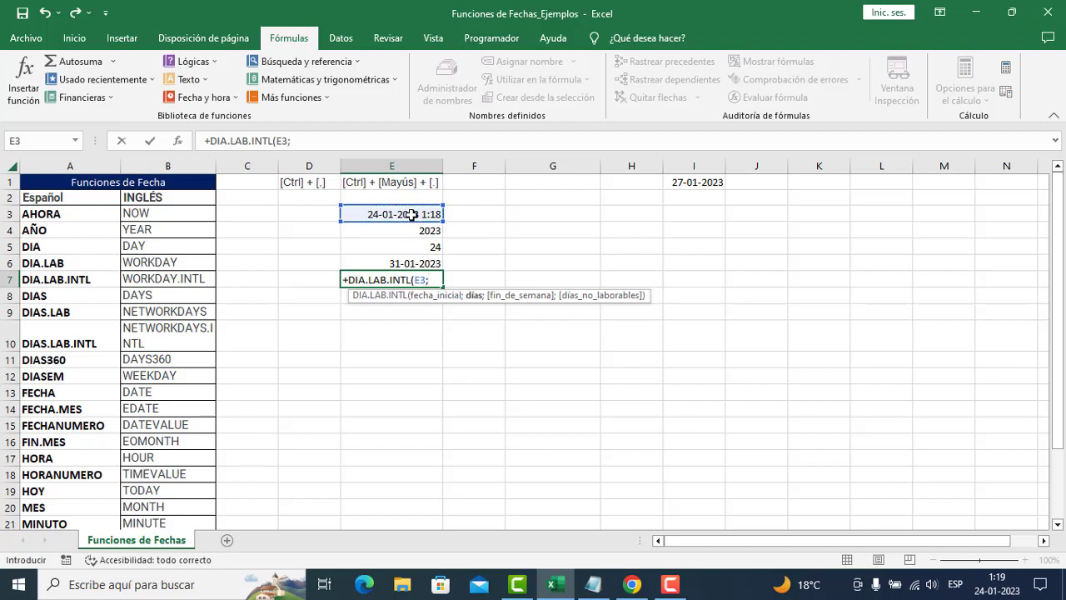
text(4;)
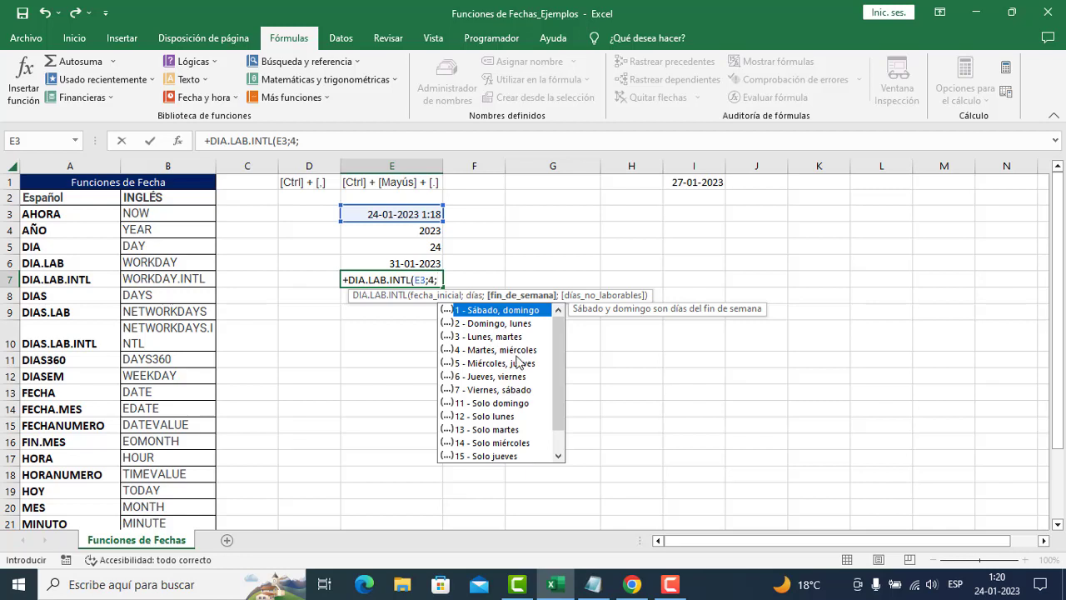
scroll(499, 372, down, 1)
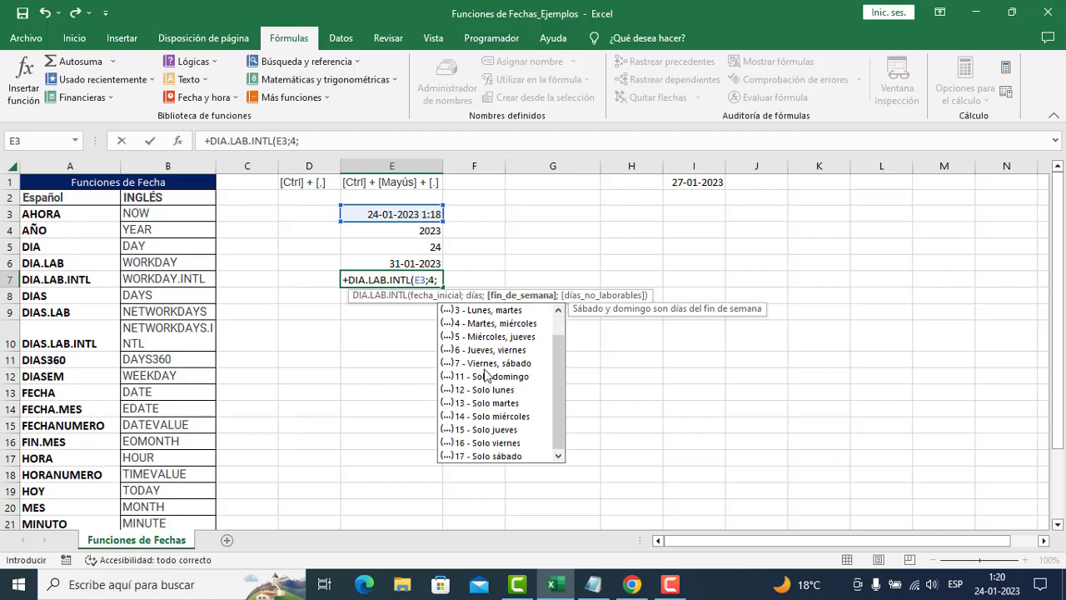
scroll(483, 391, up, 1)
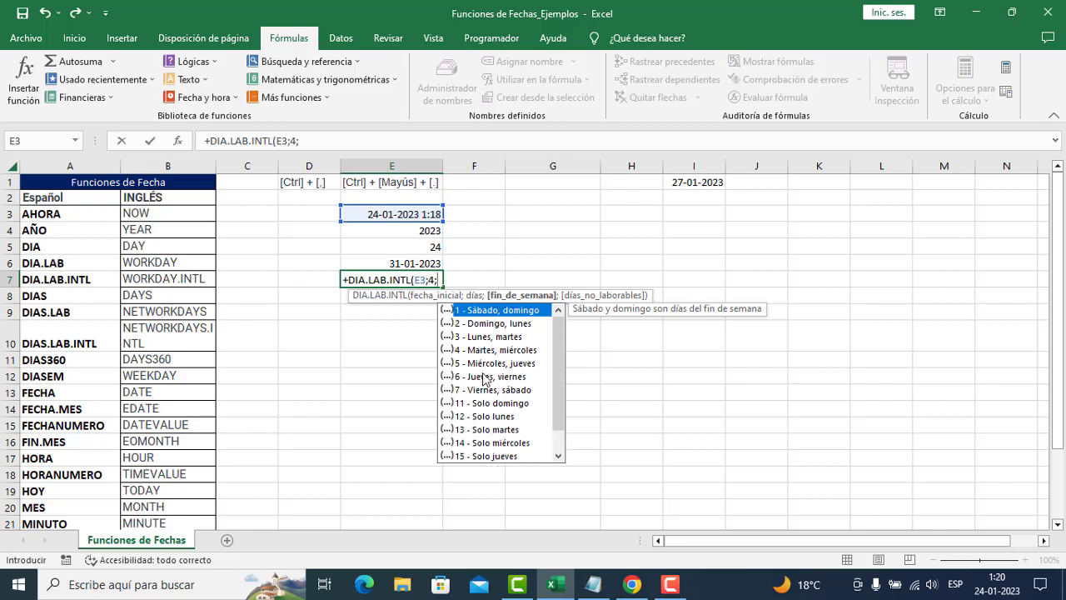
Set the weekend argument to 7 - Viernes, sábado and complete the formula +DIA.LAB.INTL(E3;4;7) in E7.
click(485, 390)
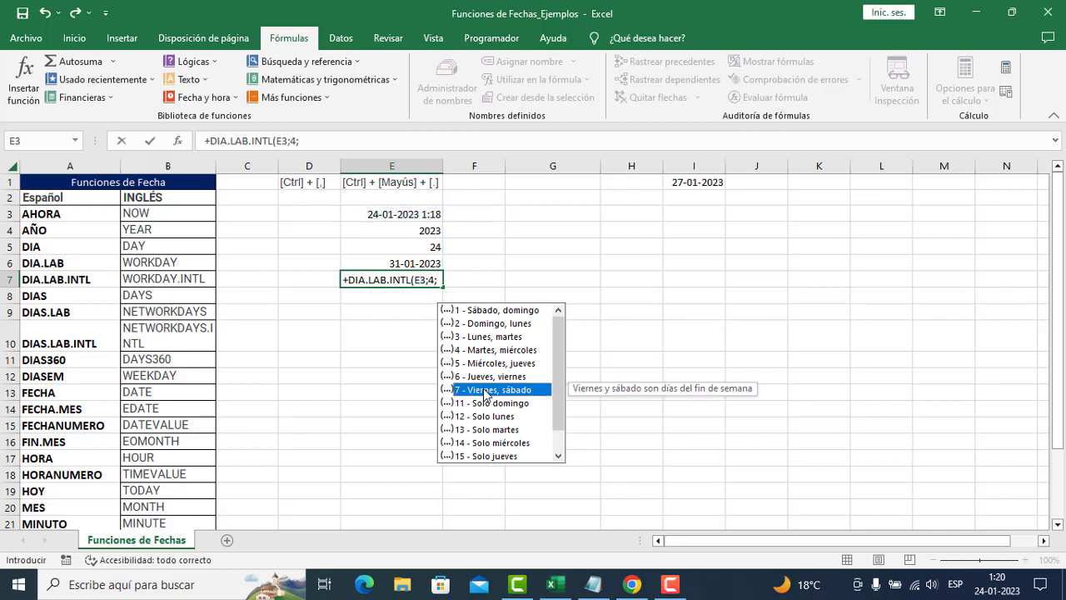
double_click(485, 390)
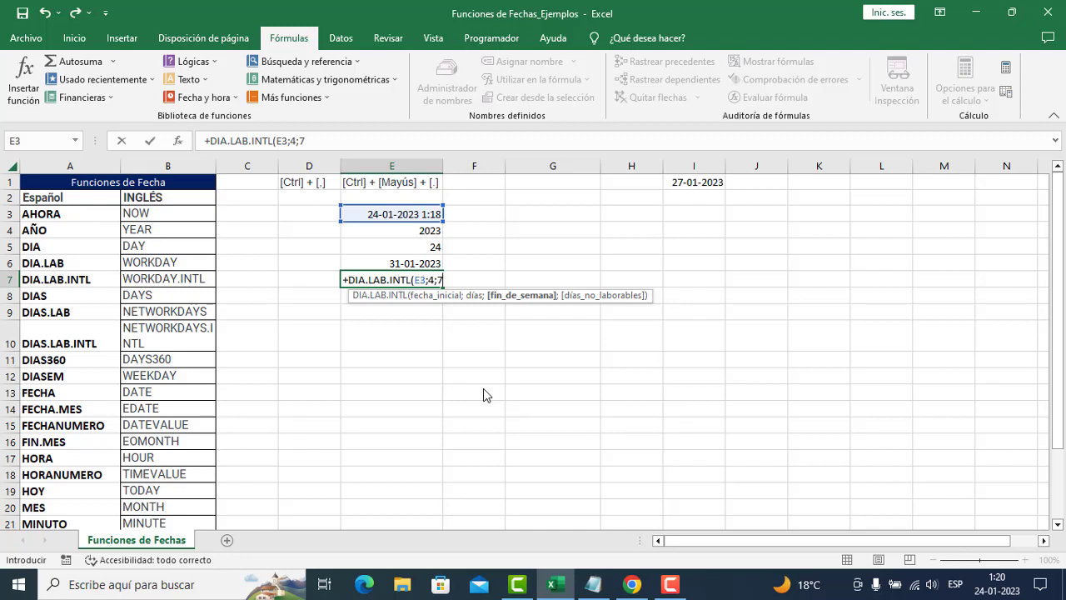
text(;)
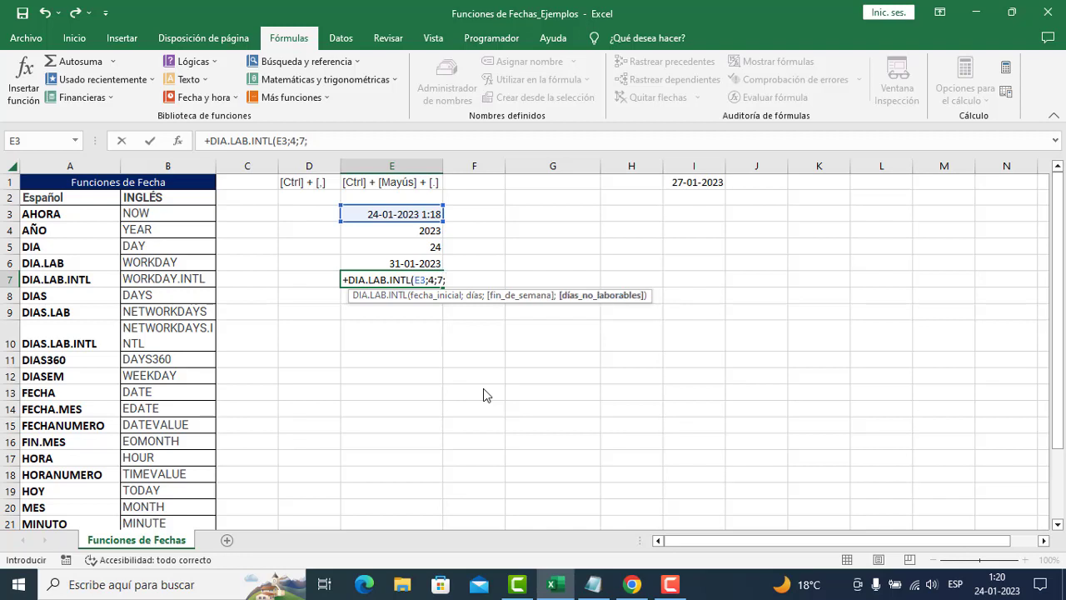
key(BackSpace)
text())
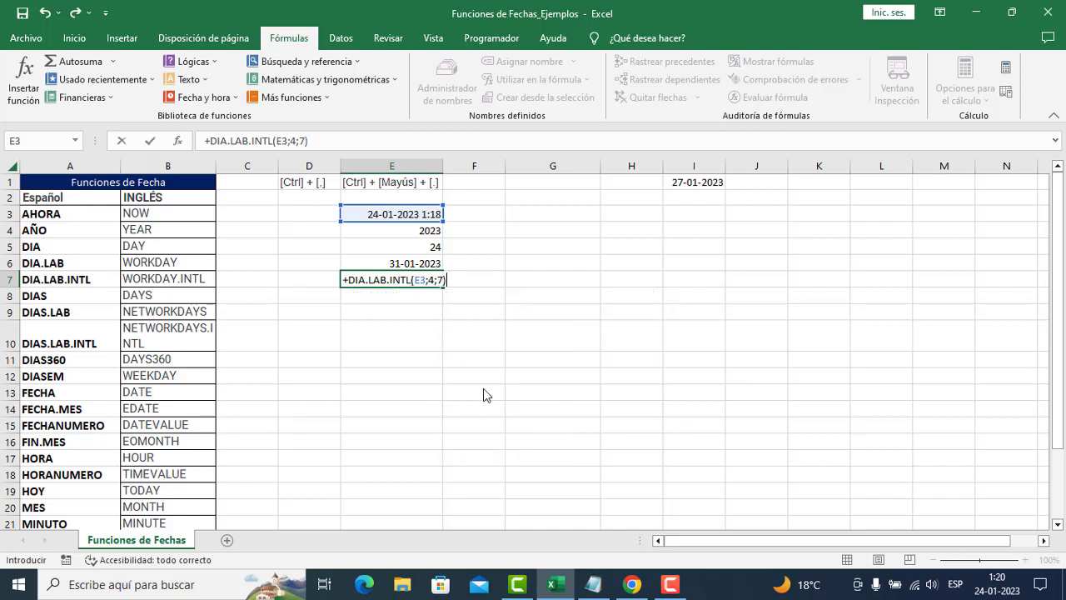
key(Return)
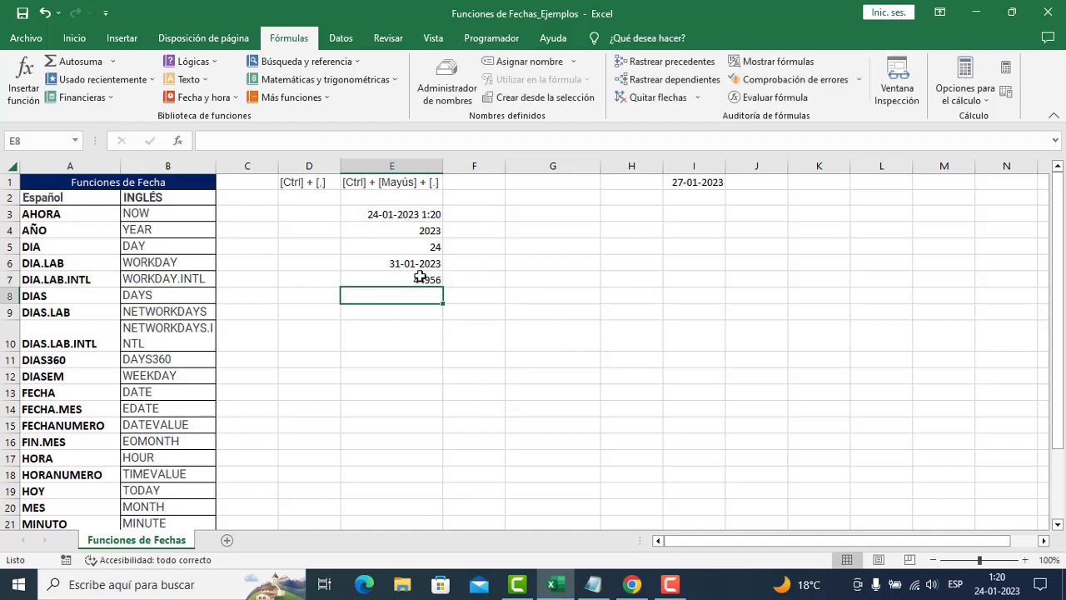
Format cell E7 with the Fecha category, type *14-03-2012.
click(421, 278)
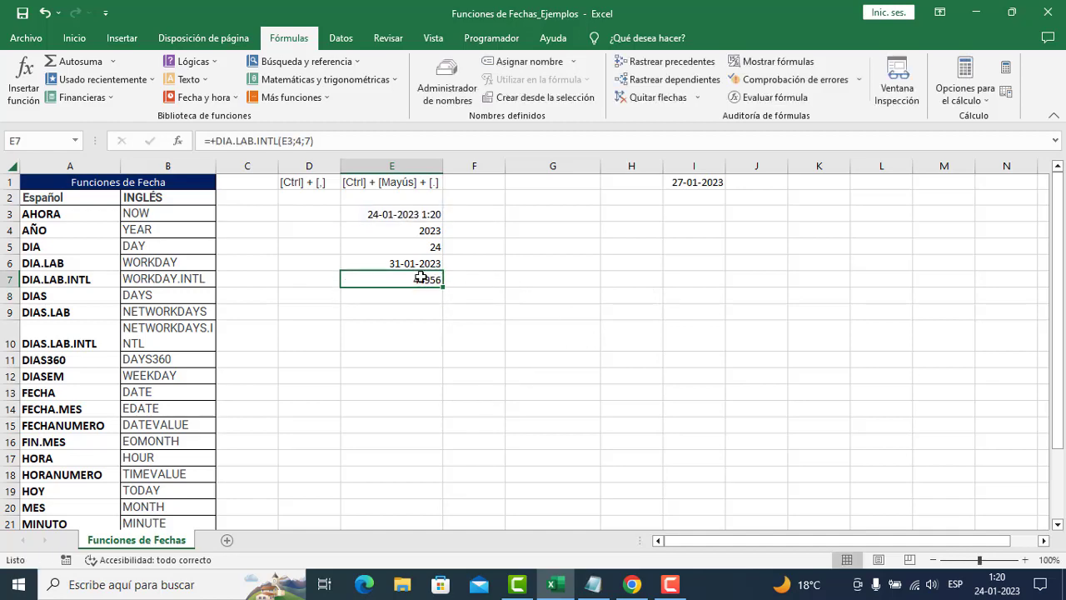
key(ctrl+1)
click(220, 298)
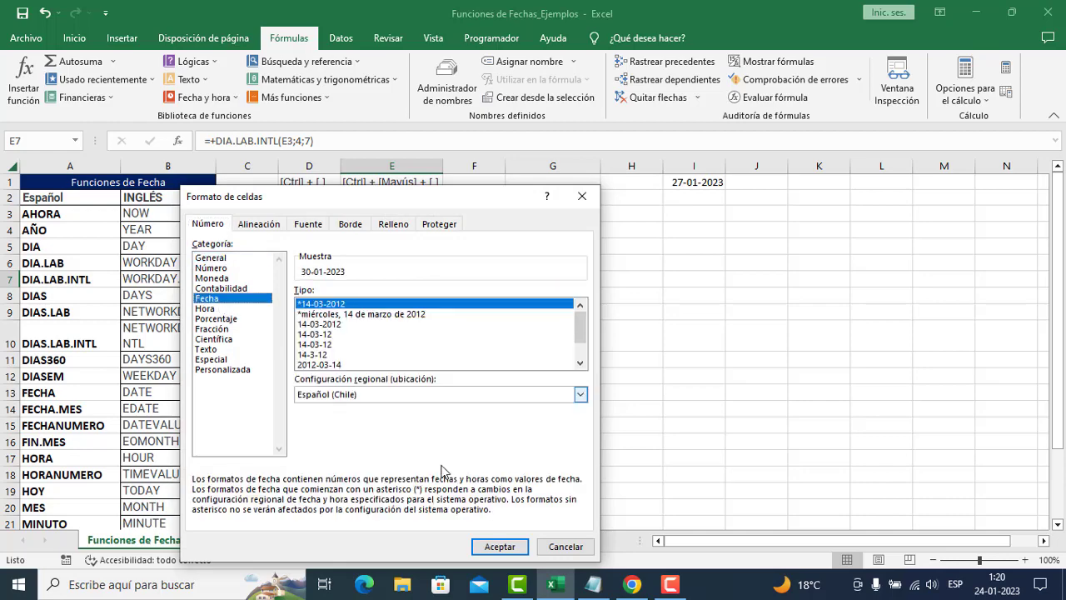
click(513, 548)
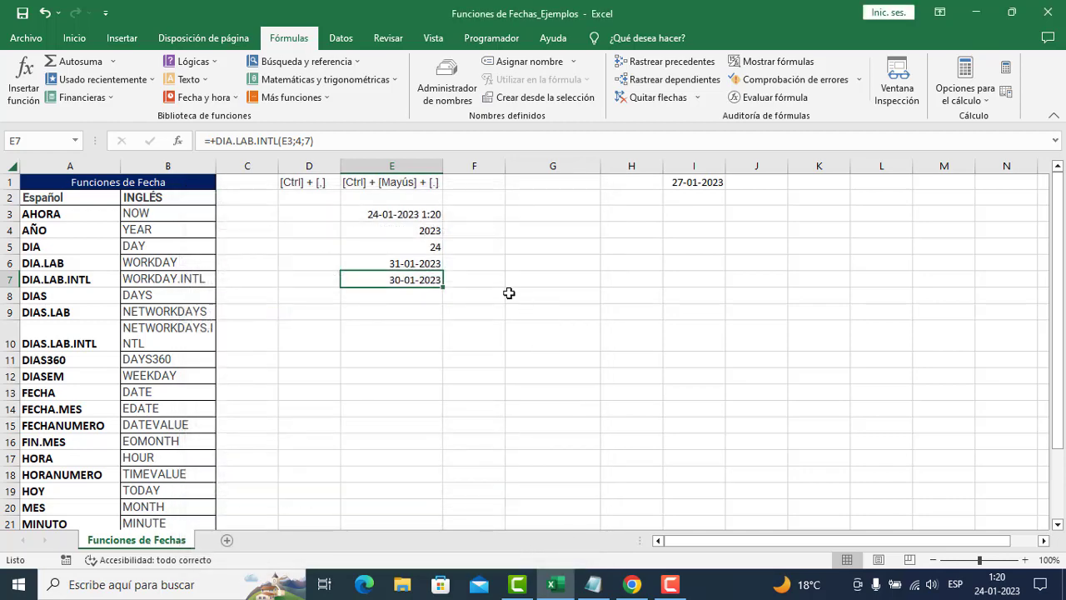
Inspect the arguments of the DIA.LAB.INTL formula in E7.
double_click(418, 279)
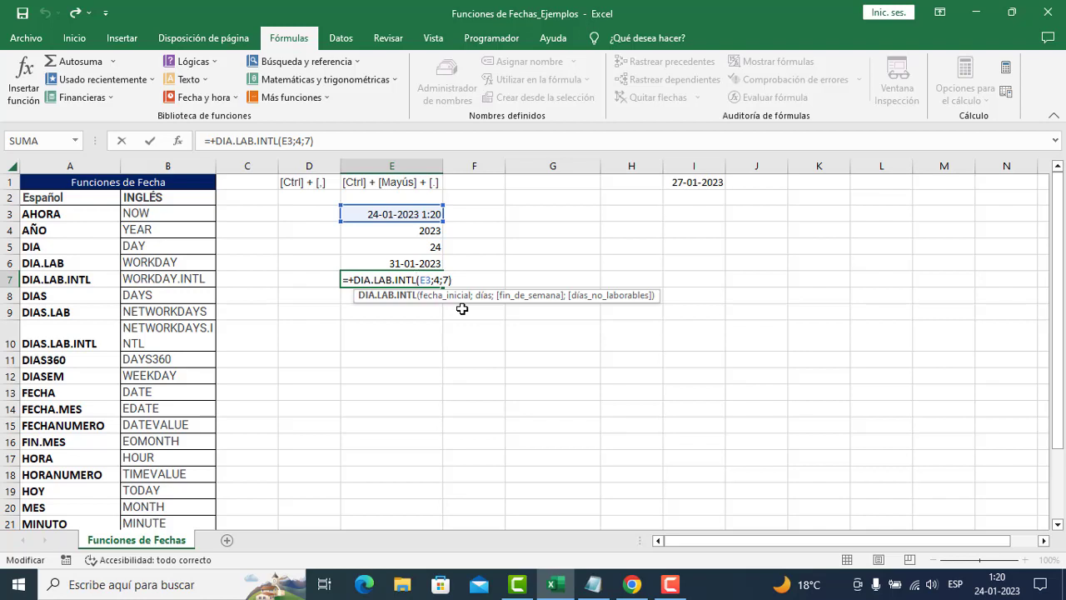
key(Escape)
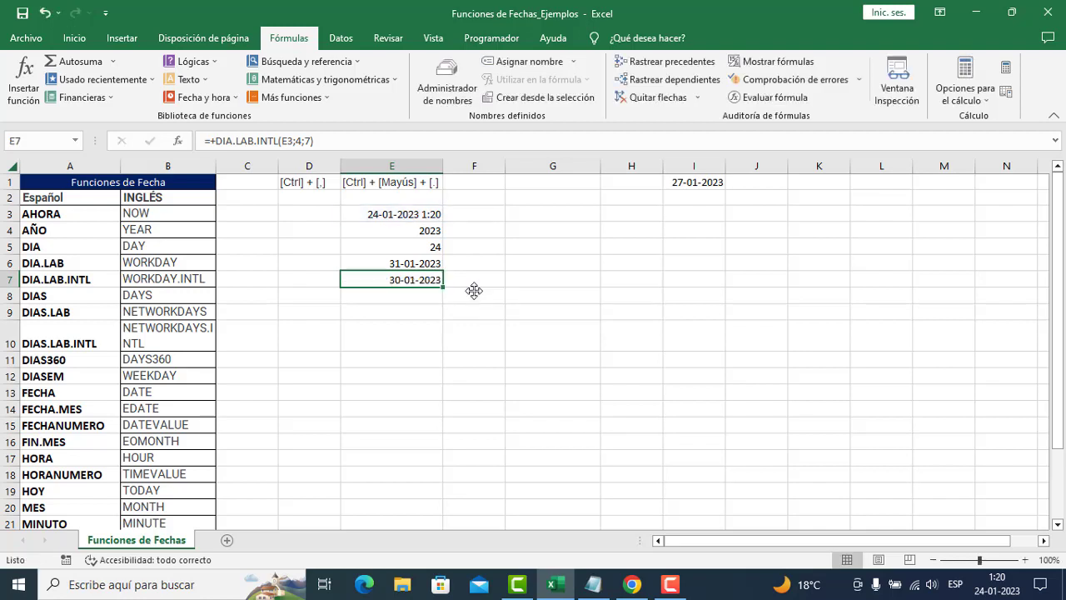
double_click(433, 279)
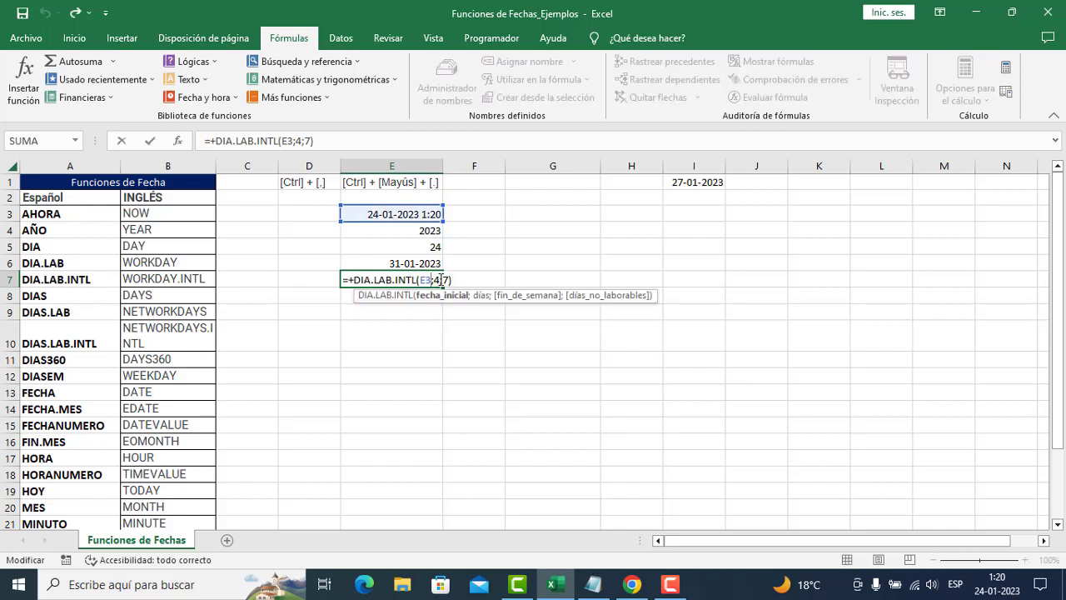
click(440, 280)
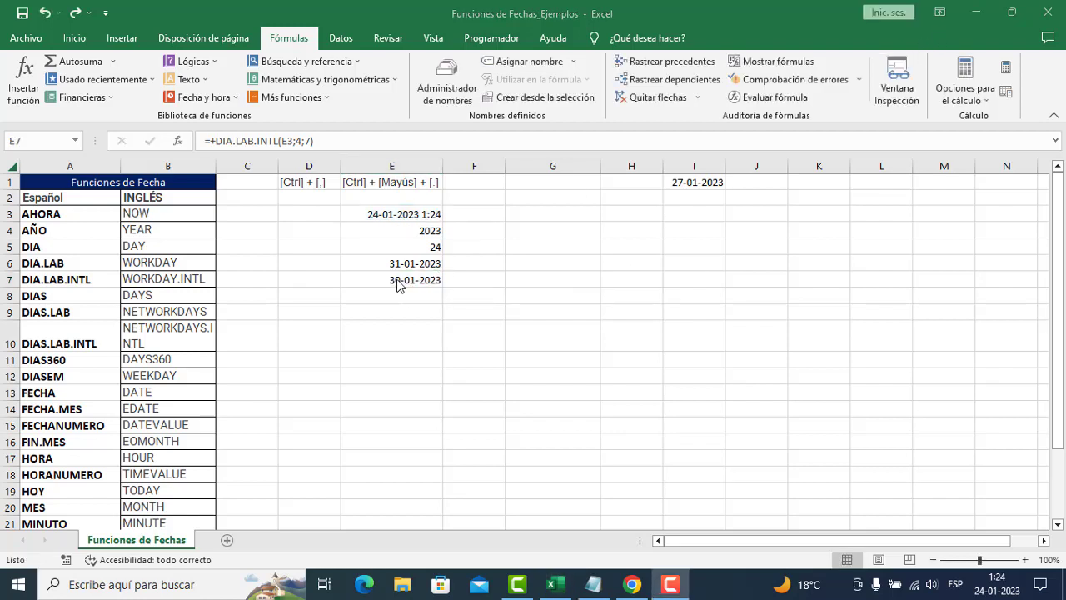
click(412, 284)
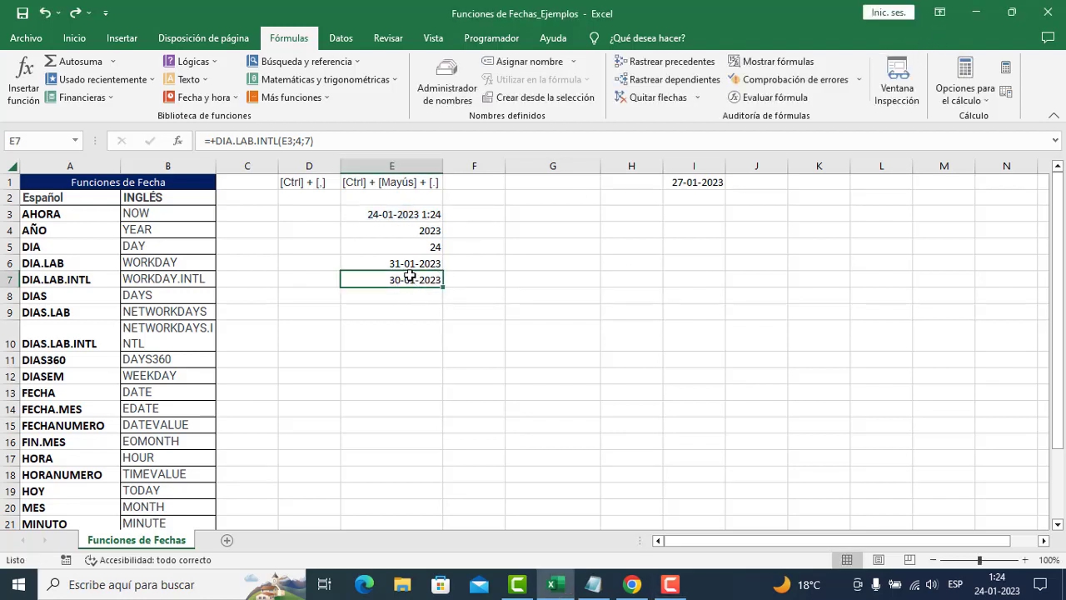
Remove the I1 holiday argument from the DIA.LAB formula in E6 and compare its result with the one in E7.
click(408, 263)
double_click(408, 263)
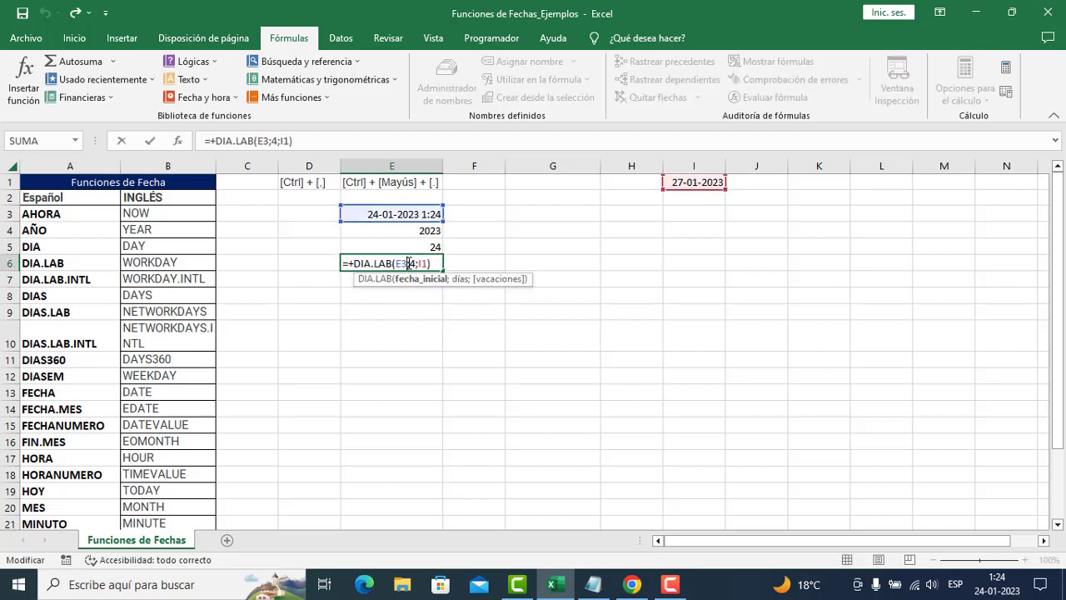
double_click(424, 264)
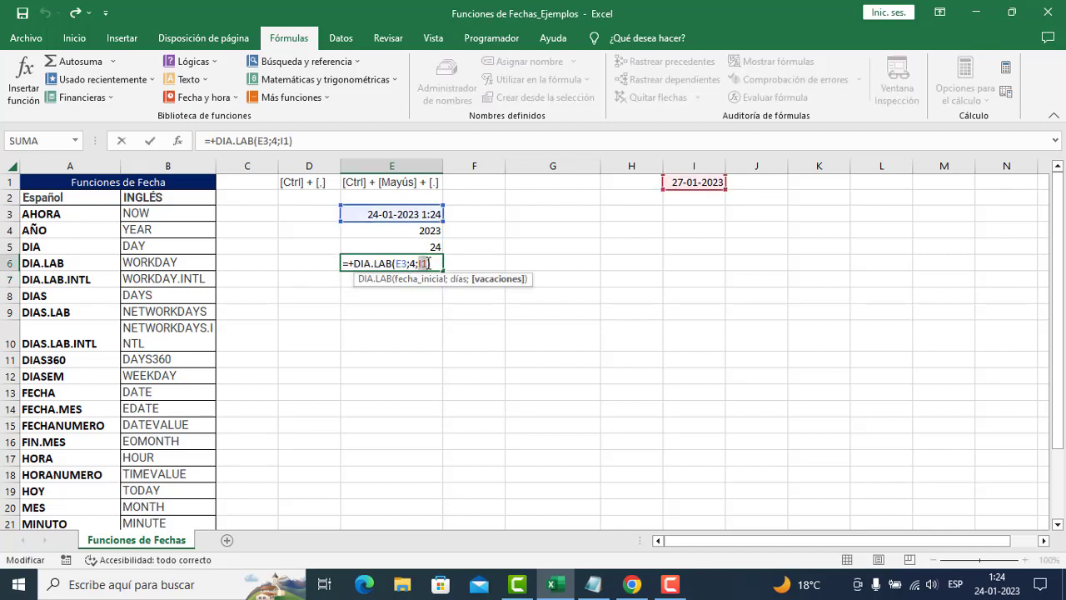
key(BackSpace)
key(Return)
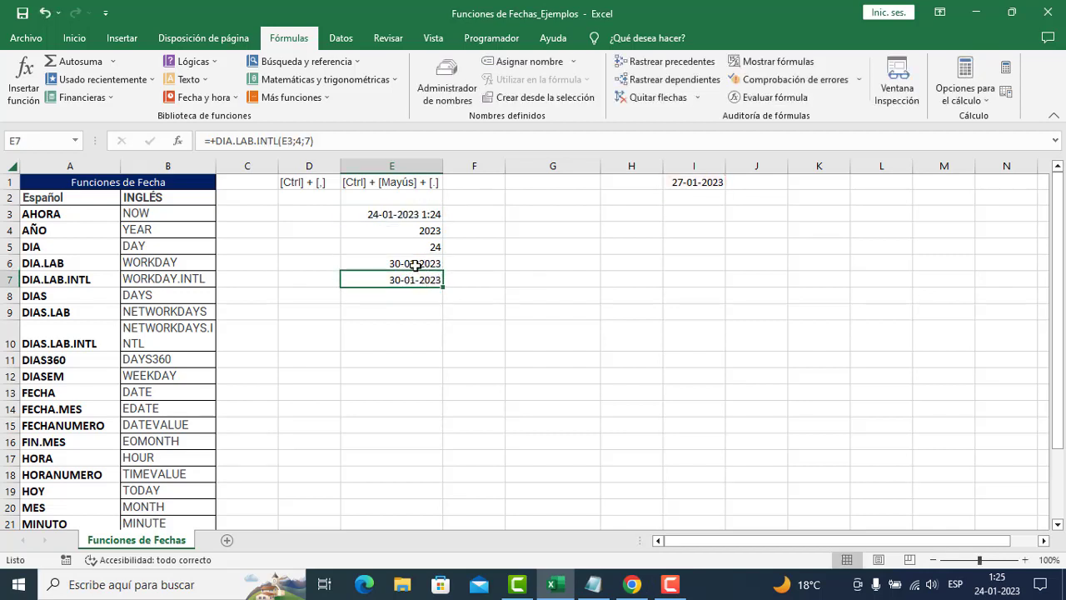
drag(415, 264, 408, 276)
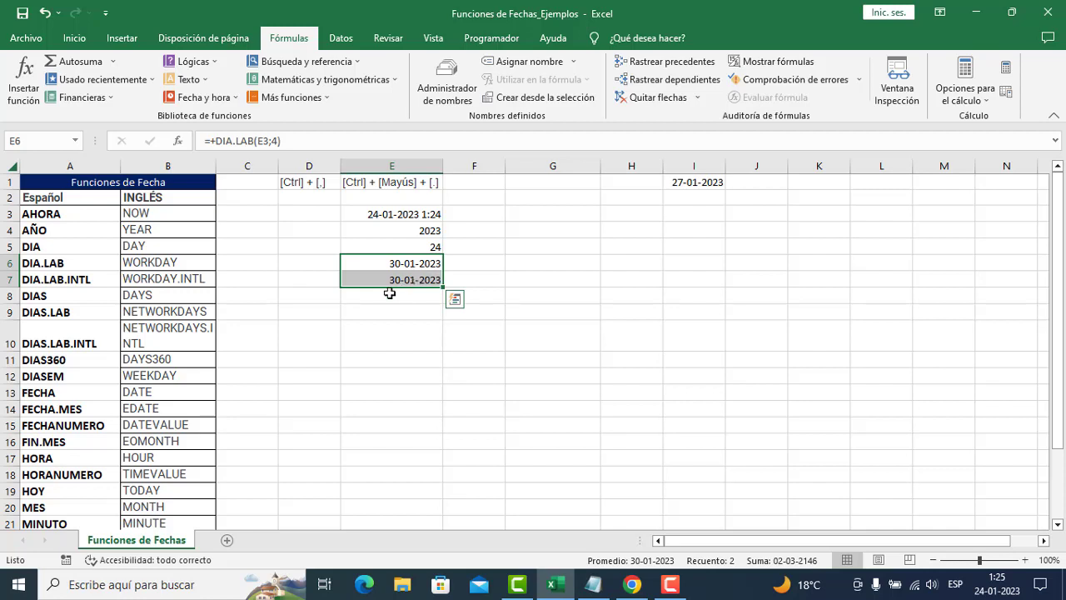
click(361, 301)
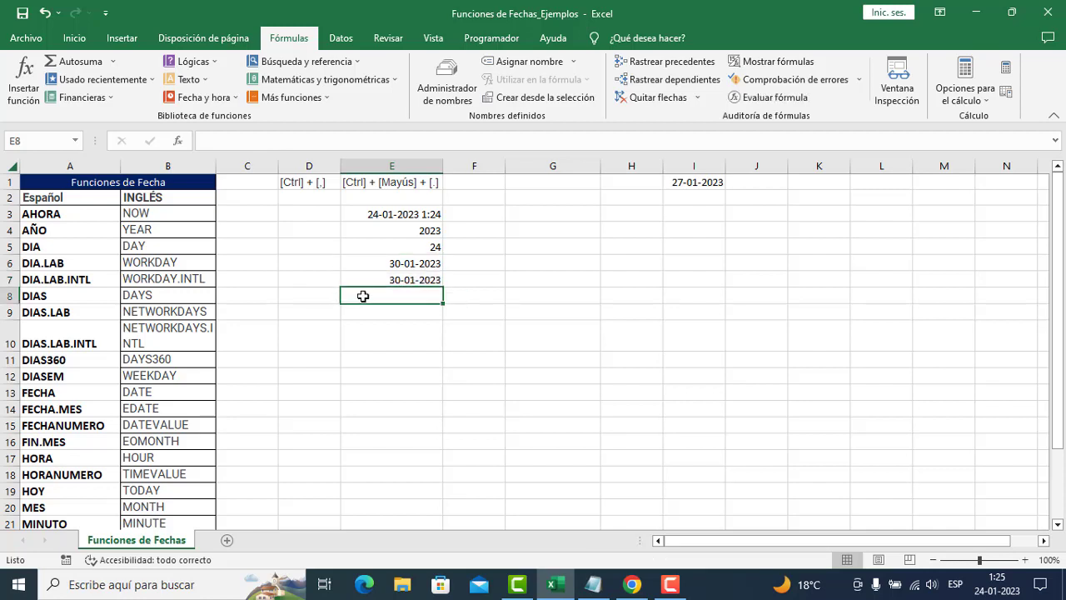
text(+dia)
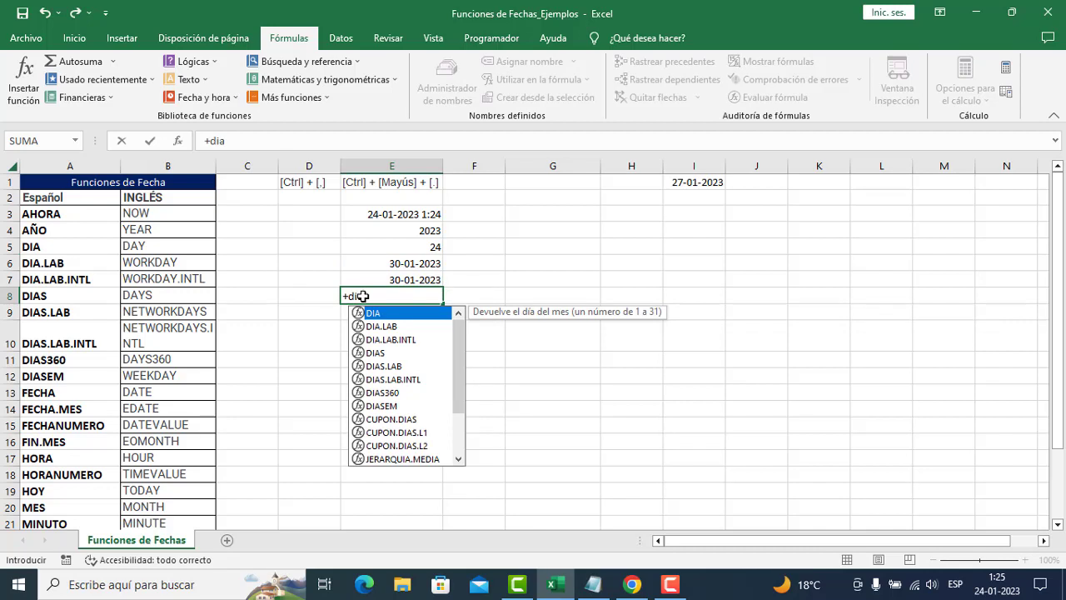
key(Down)
key(Down)
key(Down)
key(Tab)
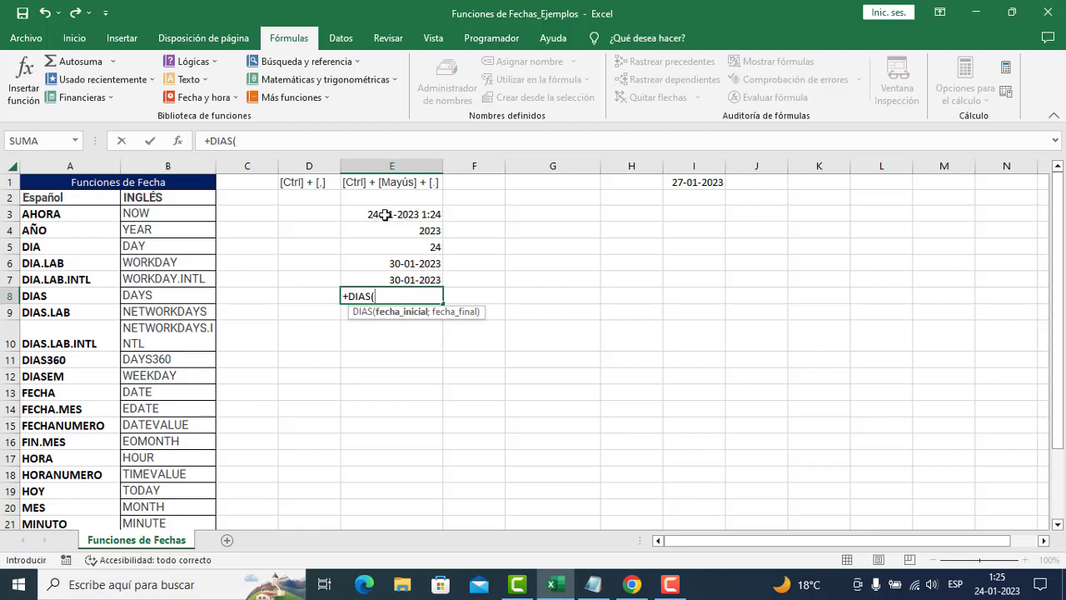
key(Escape)
Copy the AHORA formula from E3 into F3 and fit column F's width to its contents.
click(468, 212)
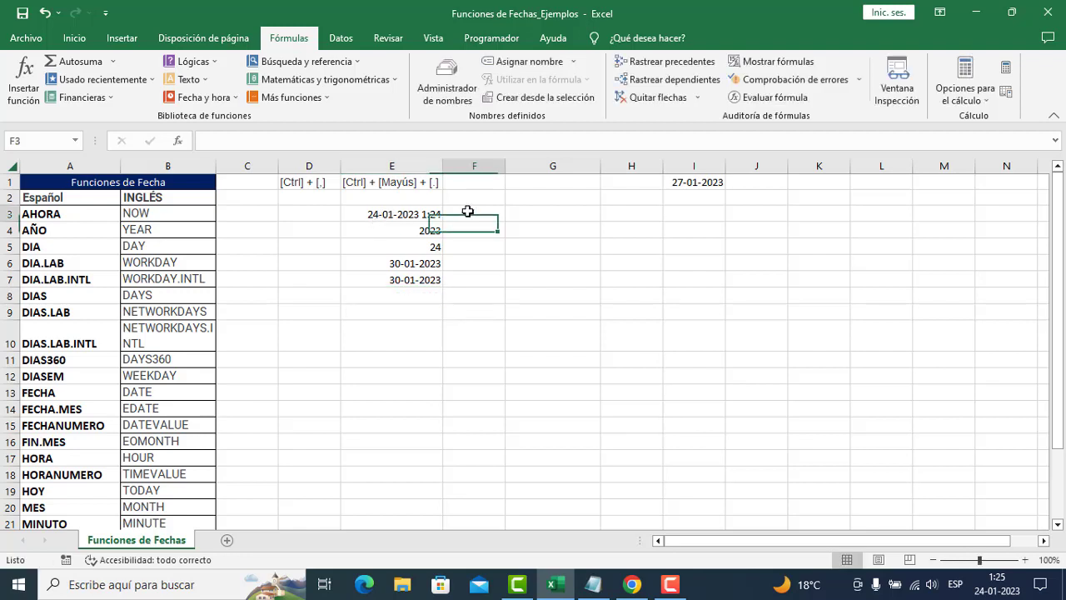
click(425, 214)
click(466, 212)
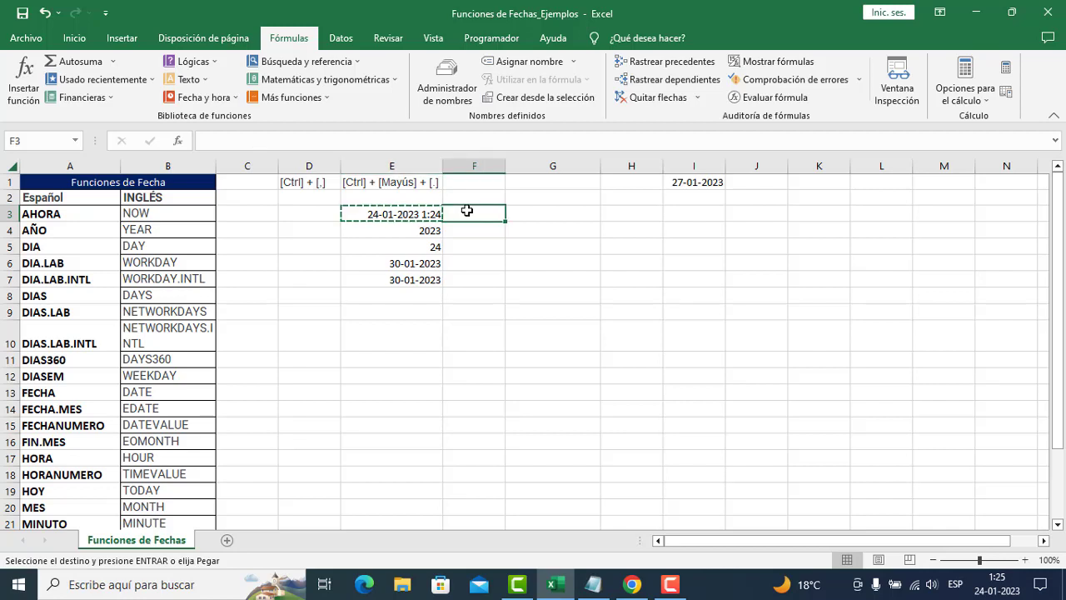
key(ctrl+v)
double_click(507, 169)
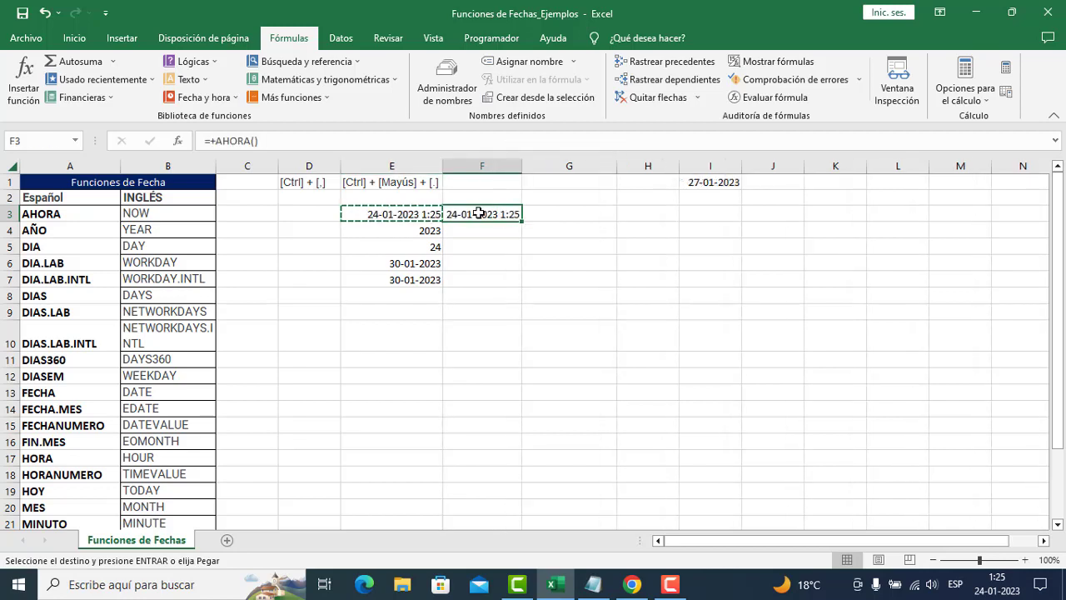
double_click(460, 215)
key(Escape)
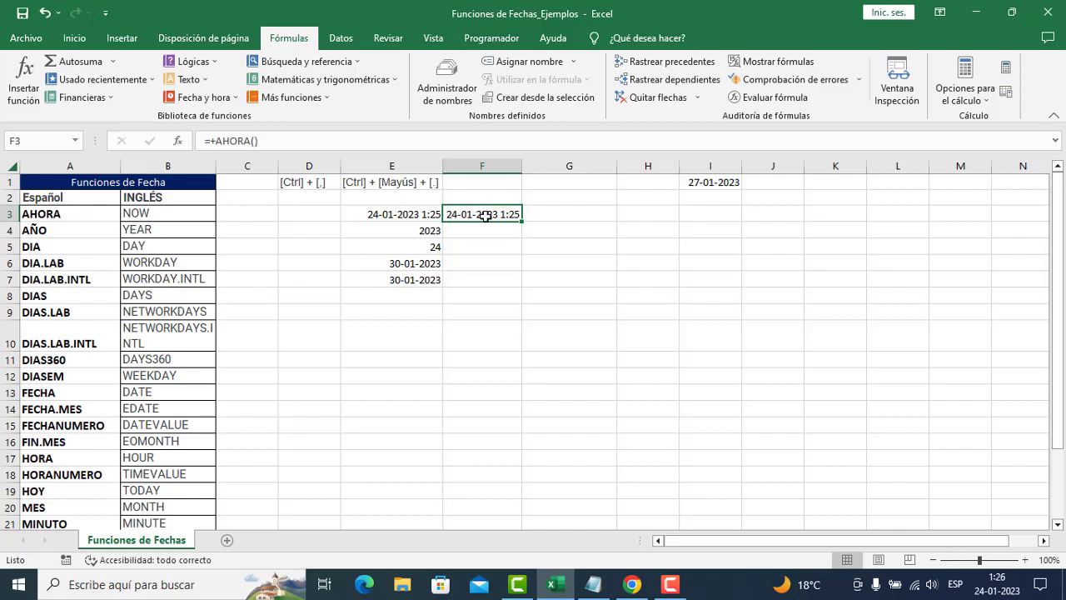
Replace the formula in F3 with a fixed date and change its day so it reads 30-01-2023.
key(ctrl+period)
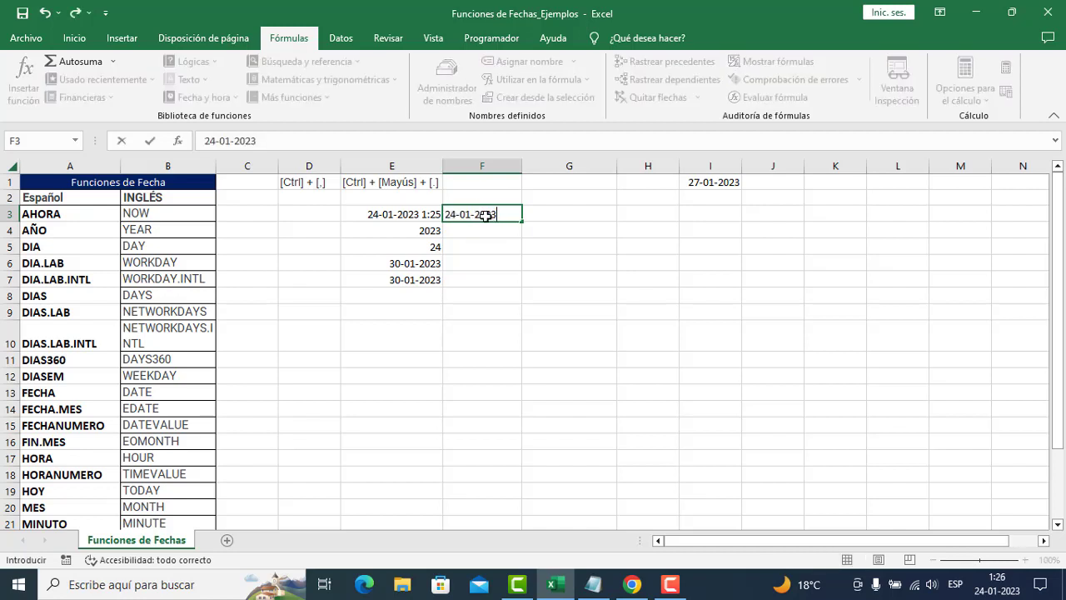
key(Return)
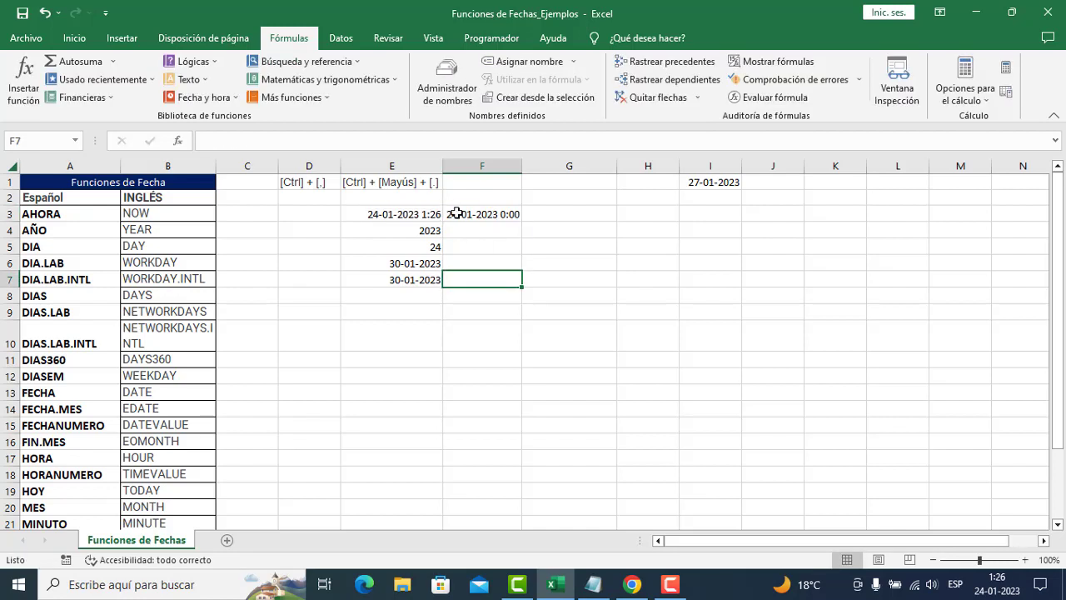
double_click(455, 213)
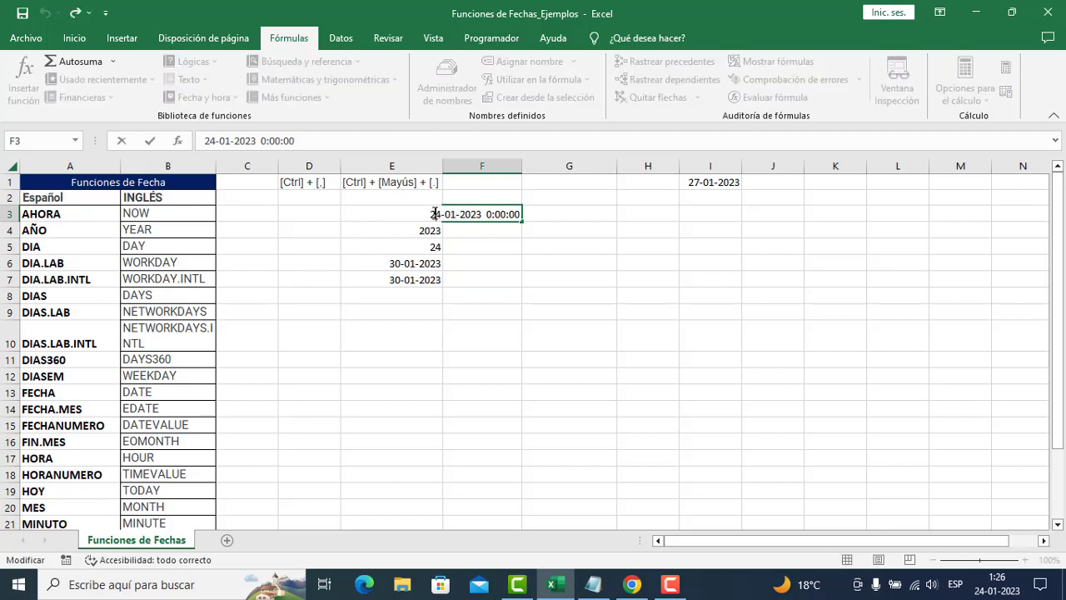
drag(441, 214, 412, 213)
text(30)
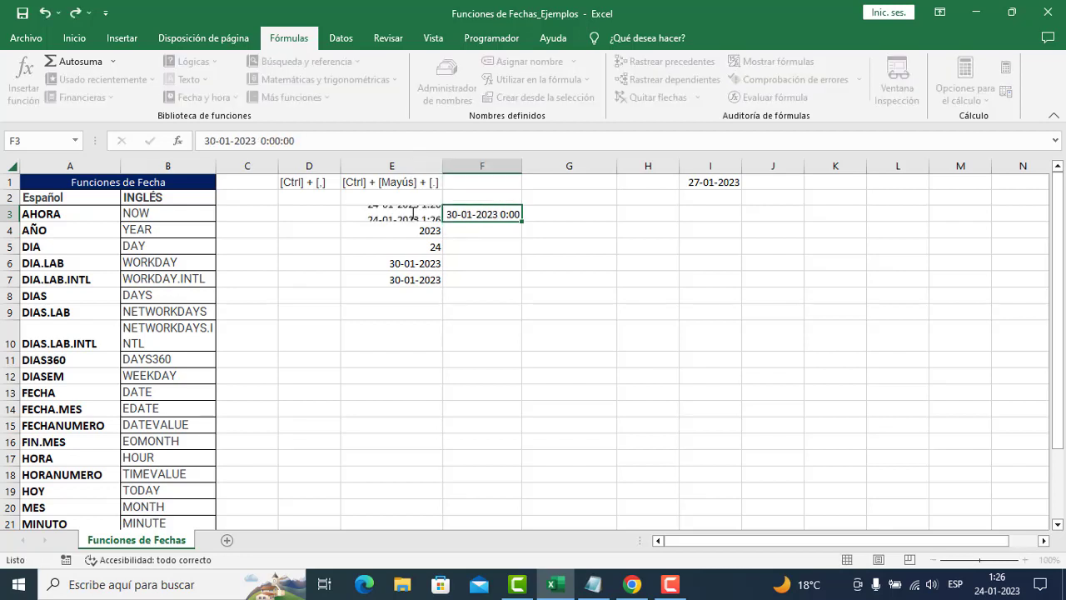
key(Return)
click(517, 290)
Enter the formula +DIAS(E3;F3) in E8 to count the days between the two dates.
click(392, 301)
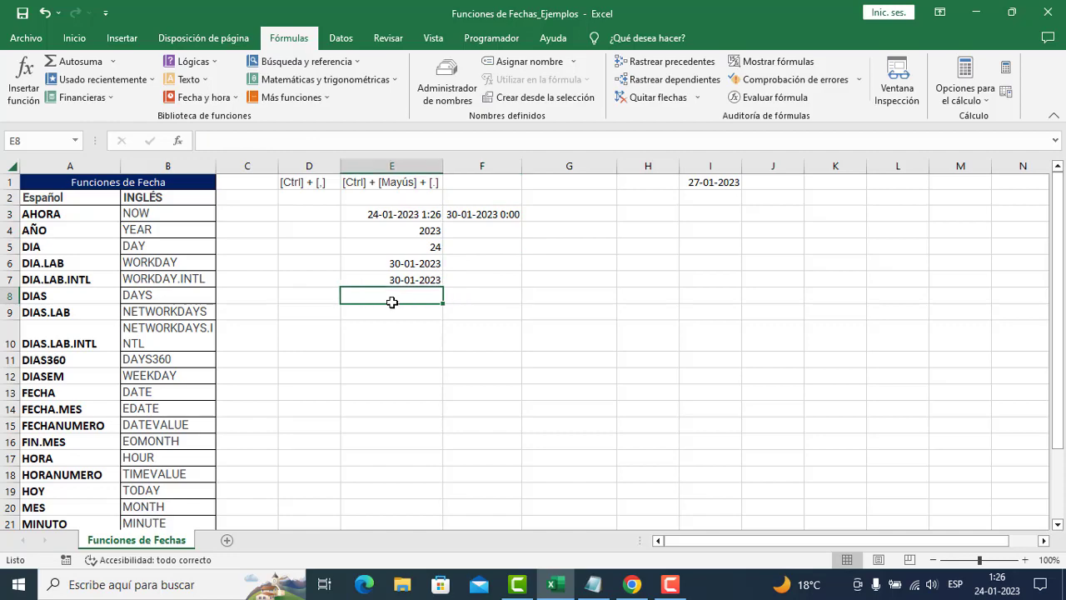
text(+dias)
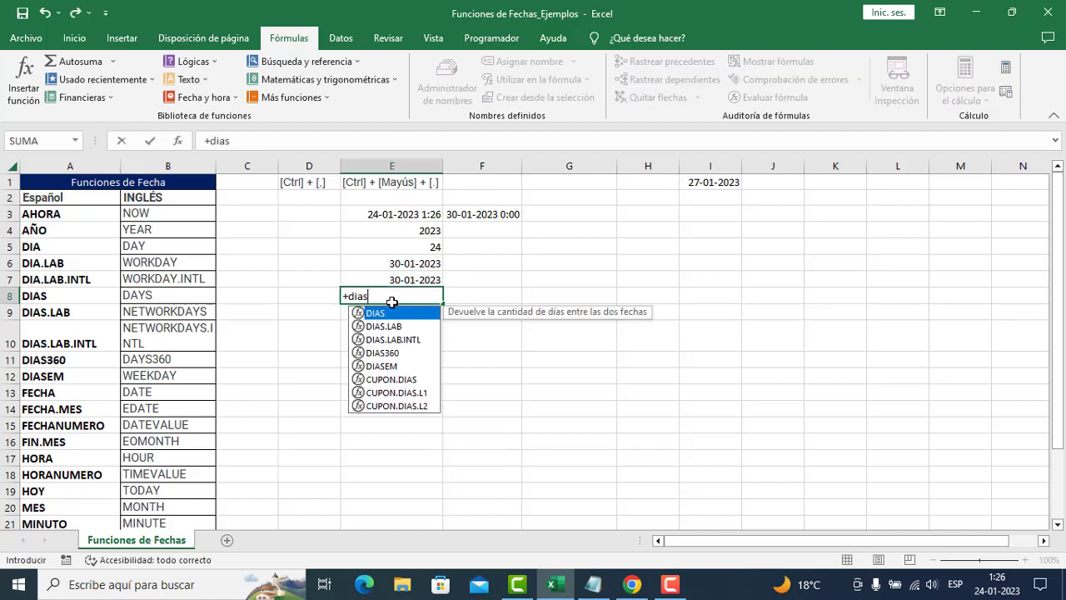
key(Tab)
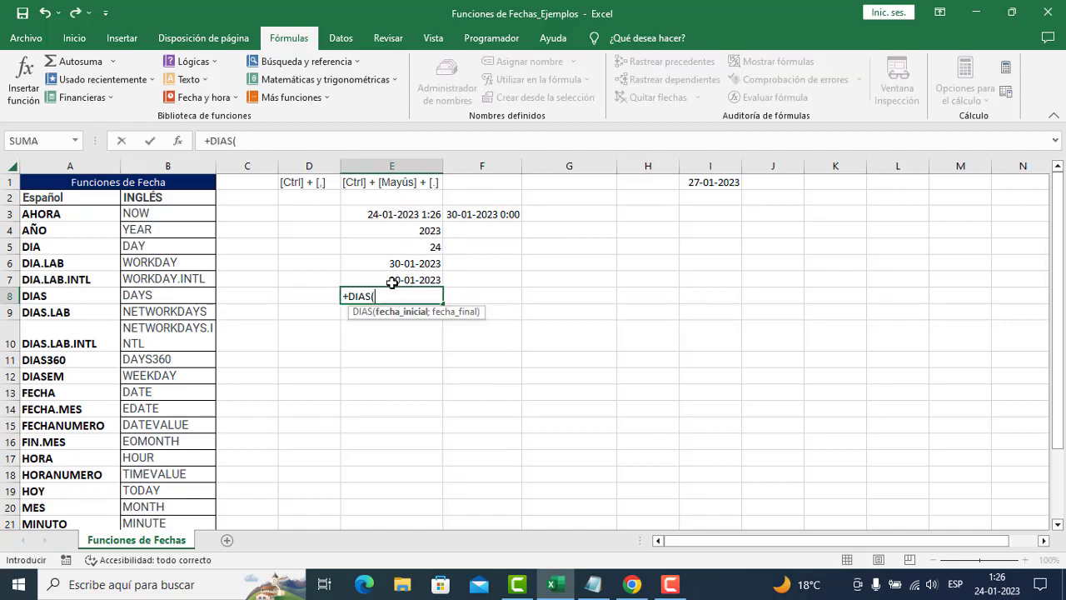
click(390, 215)
text(;)
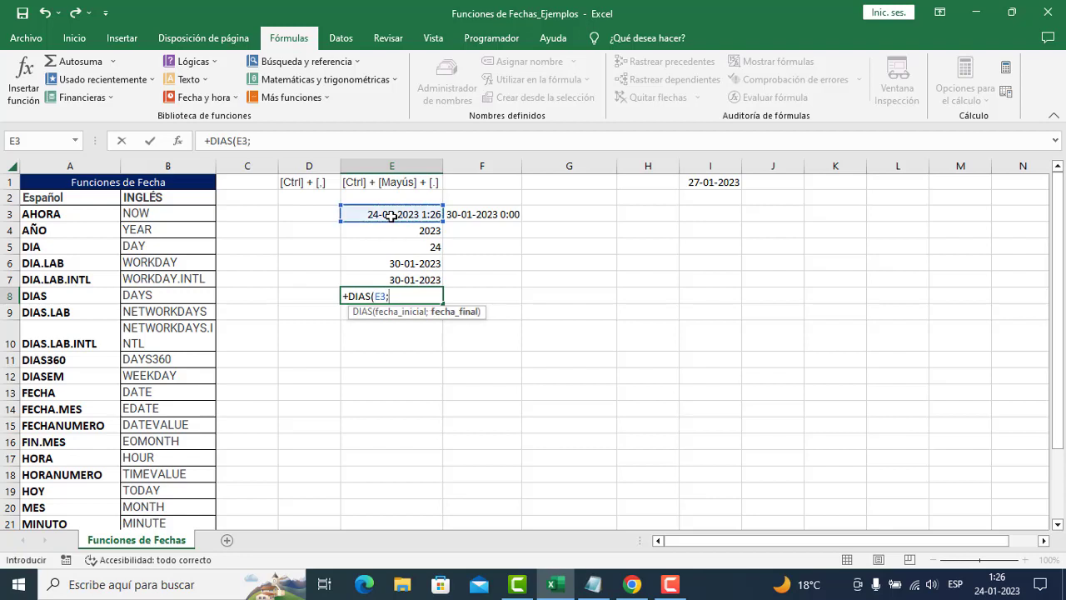
click(460, 213)
text())
key(Return)
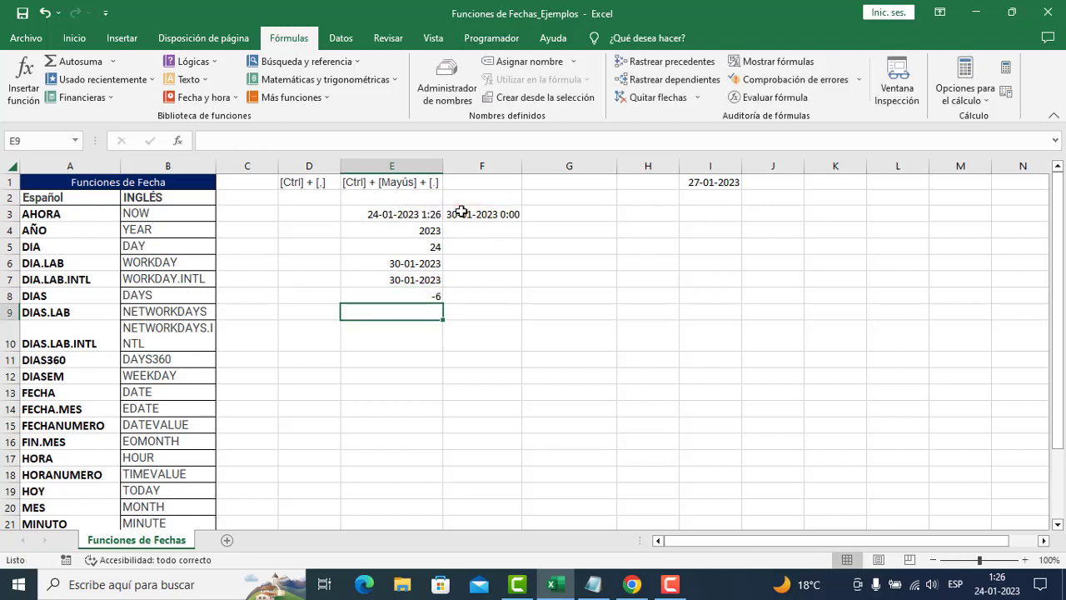
Swap the two date arguments in E8 so the formula reads =+DIAS(F3;E3).
double_click(418, 295)
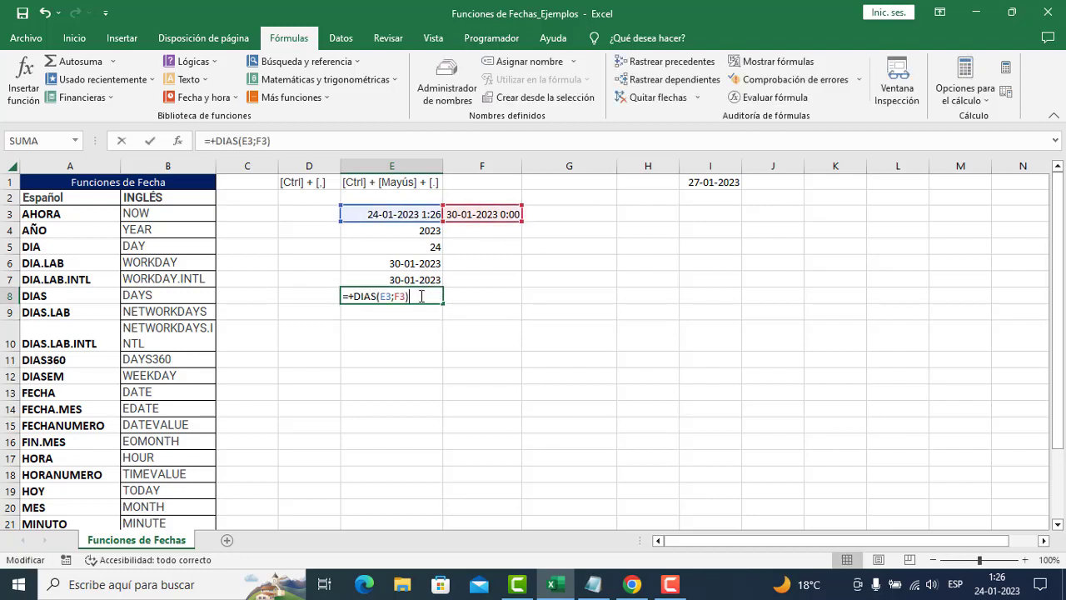
key(BackSpace)
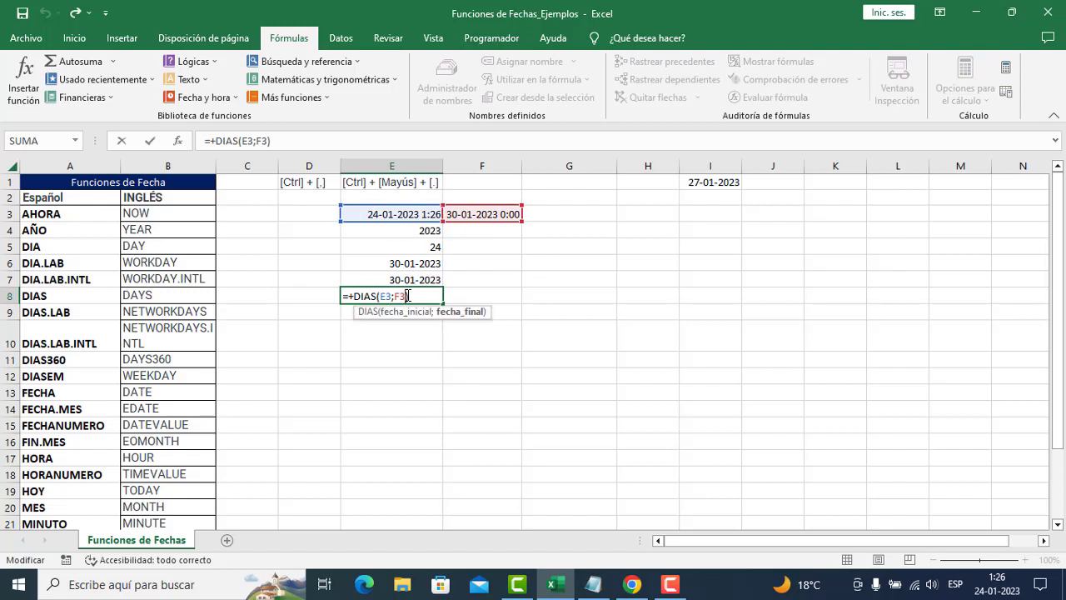
key(BackSpace)
key(BackSpace)
key(BackSpace)
key(BackSpace)
key(BackSpace)
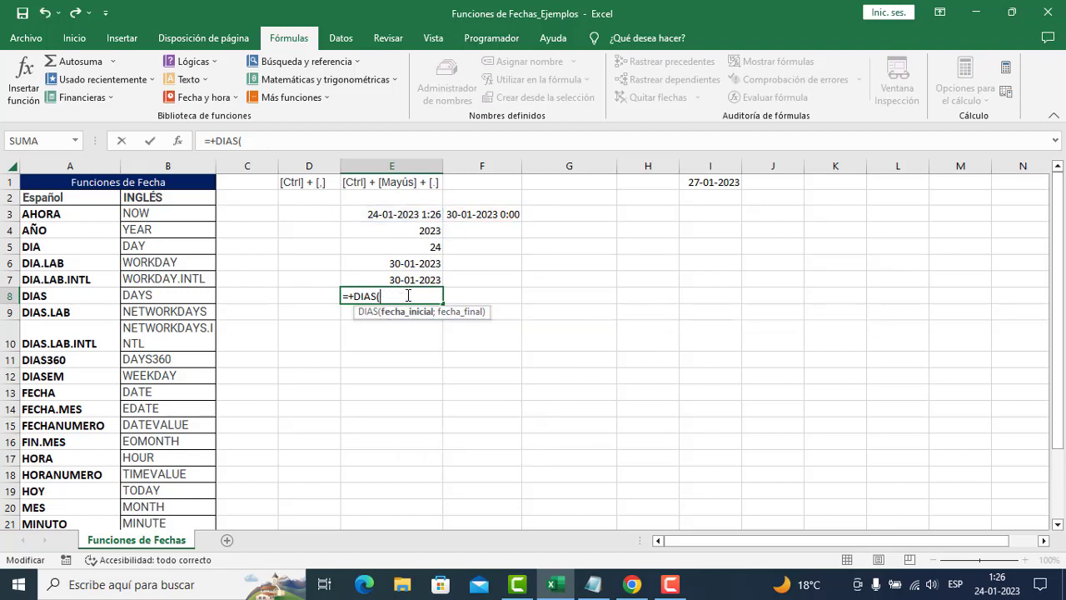
key(BackSpace)
text(()
click(477, 212)
text(;)
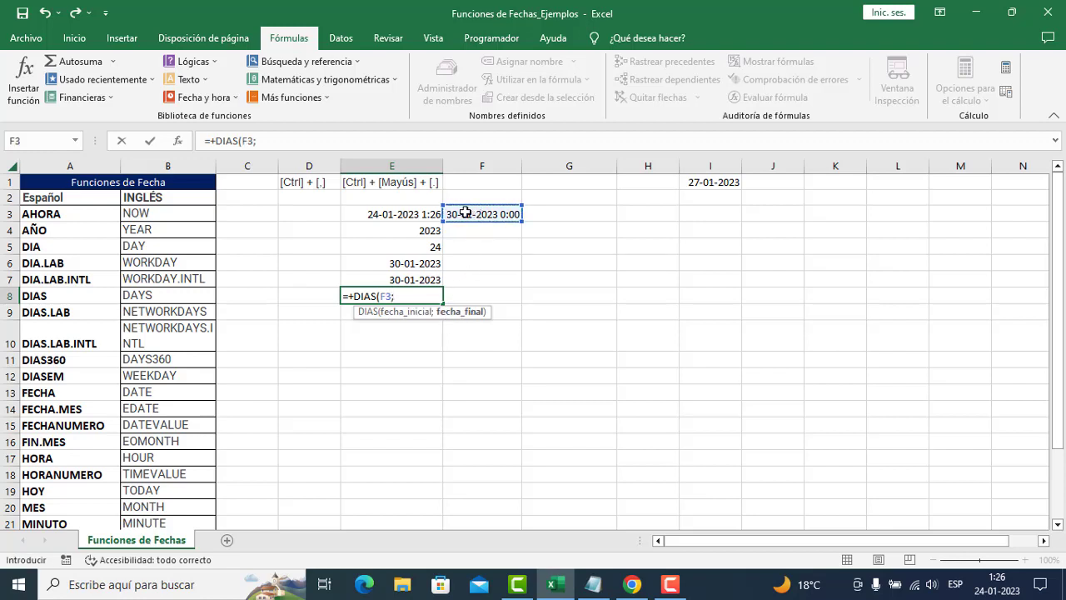
click(423, 219)
key(Return)
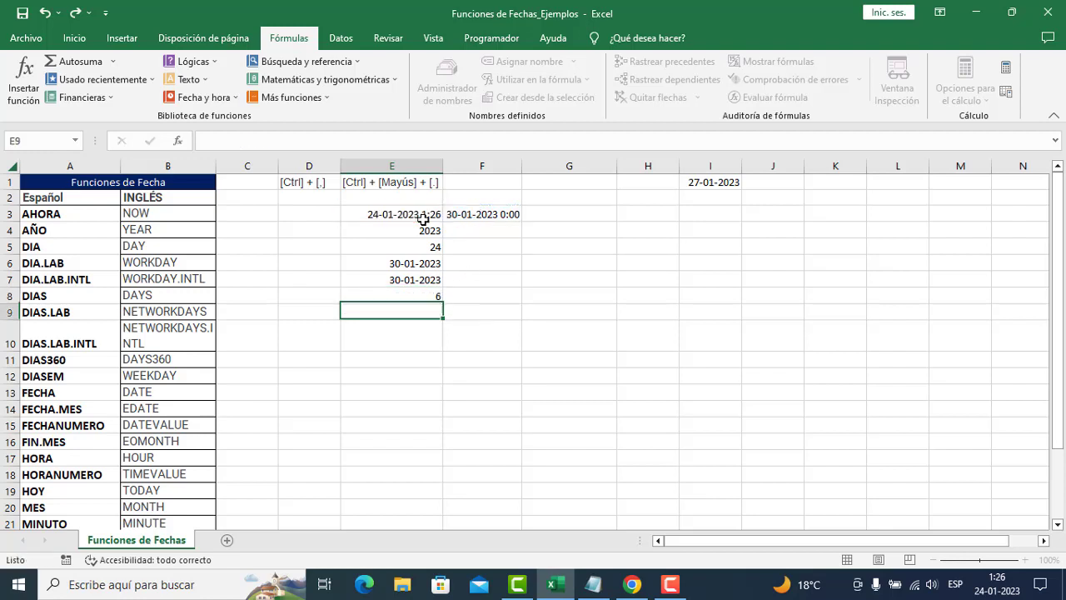
click(406, 297)
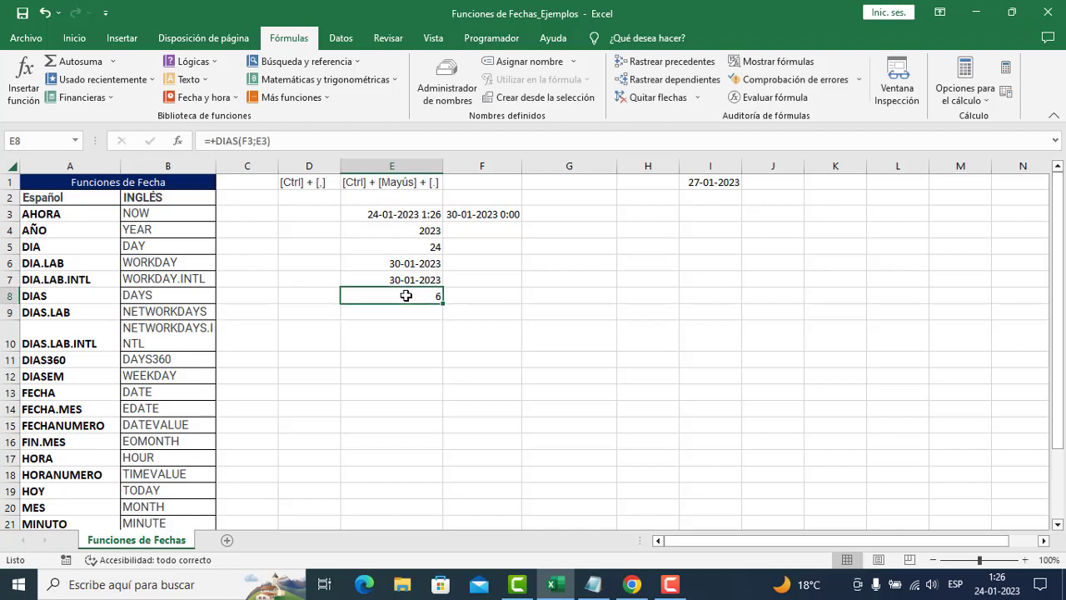
Enter the formula +DIAS.LAB(E3;F3) in E9 to count the working days between the two dates.
click(363, 312)
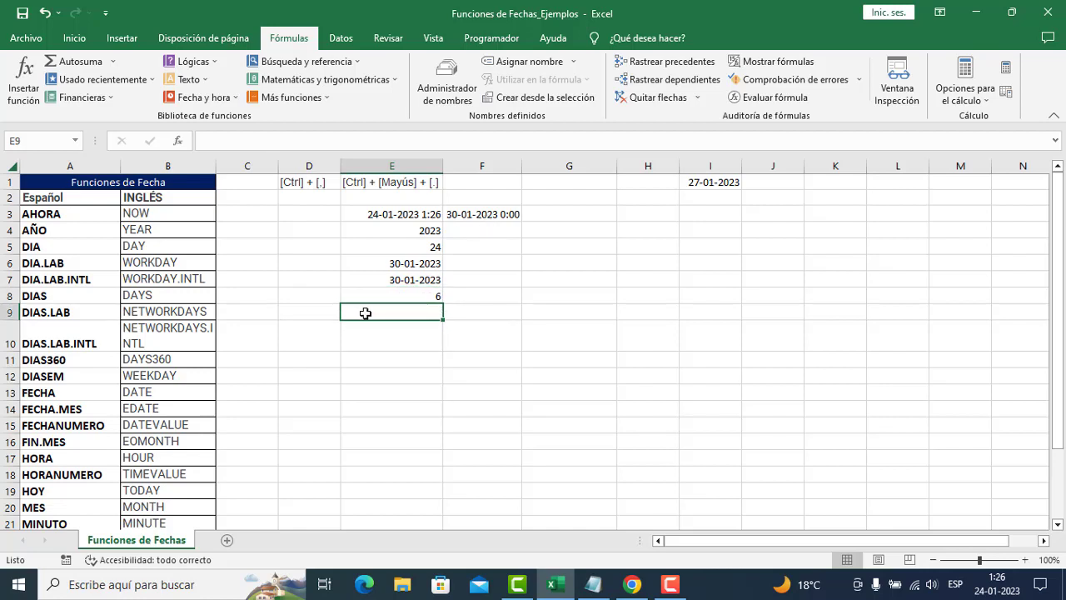
text(+dias)
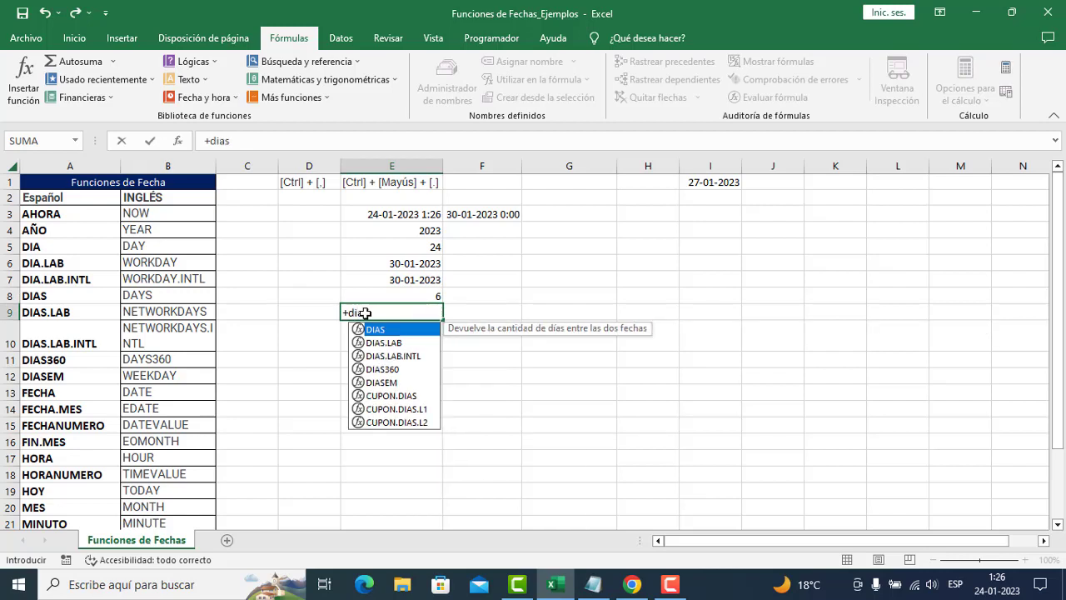
key(Down)
key(Tab)
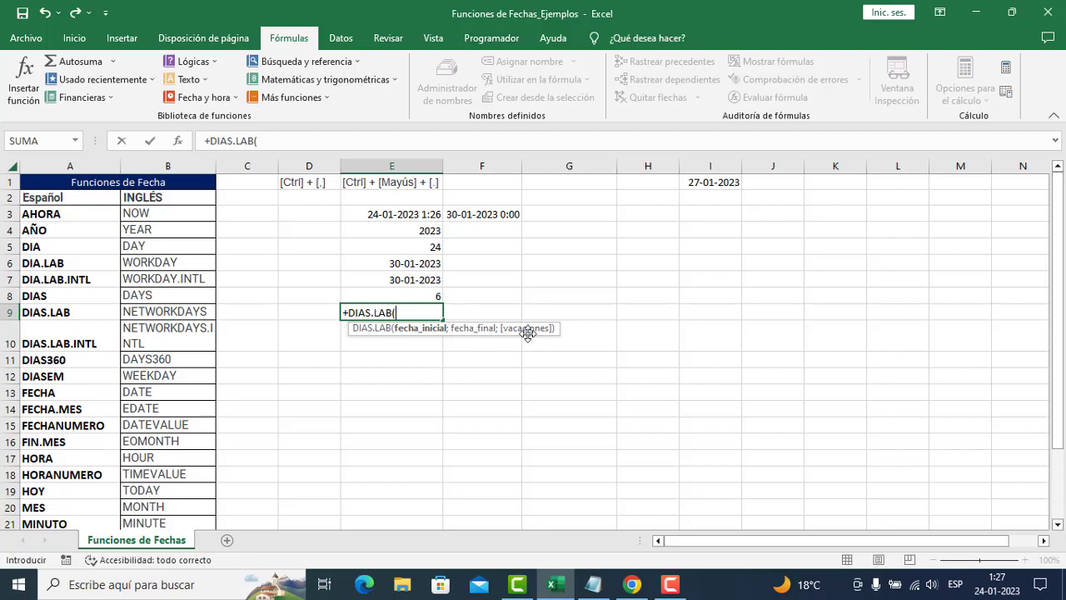
click(385, 213)
text(;)
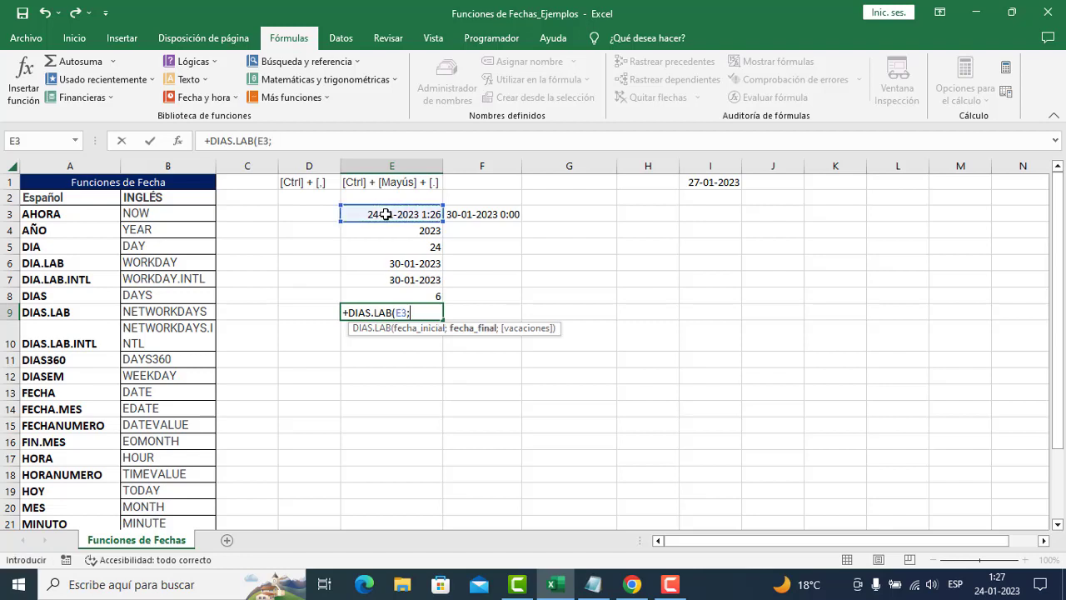
click(463, 211)
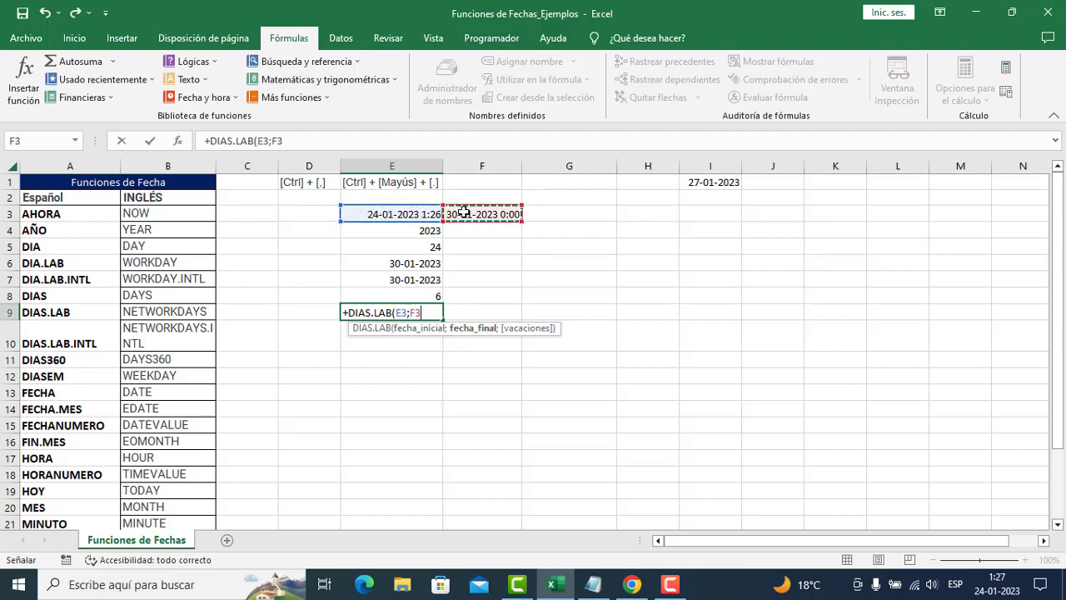
text())
key(Return)
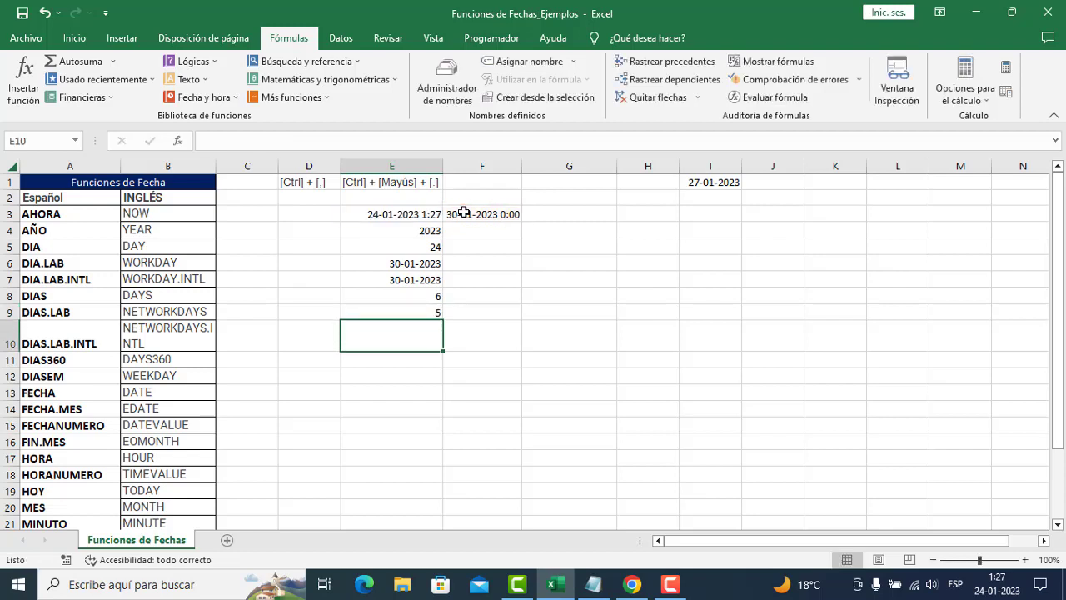
Copy the AHORA formula from E3 over the date in F3 so both cells hold the same date.
click(423, 312)
double_click(423, 313)
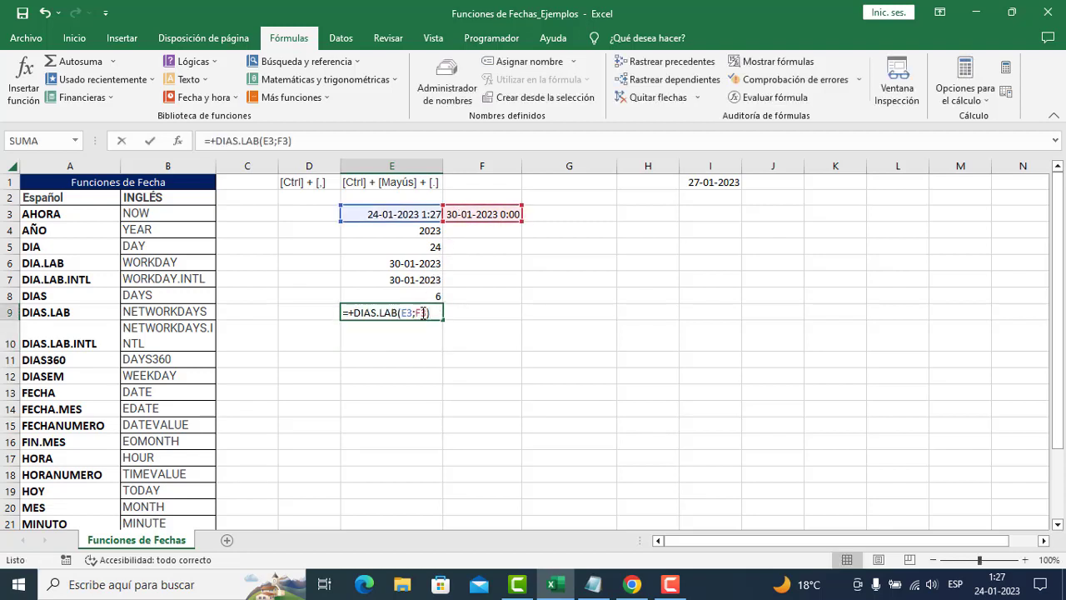
click(427, 215)
key(ctrl+c)
key(Right)
key(ctrl+v)
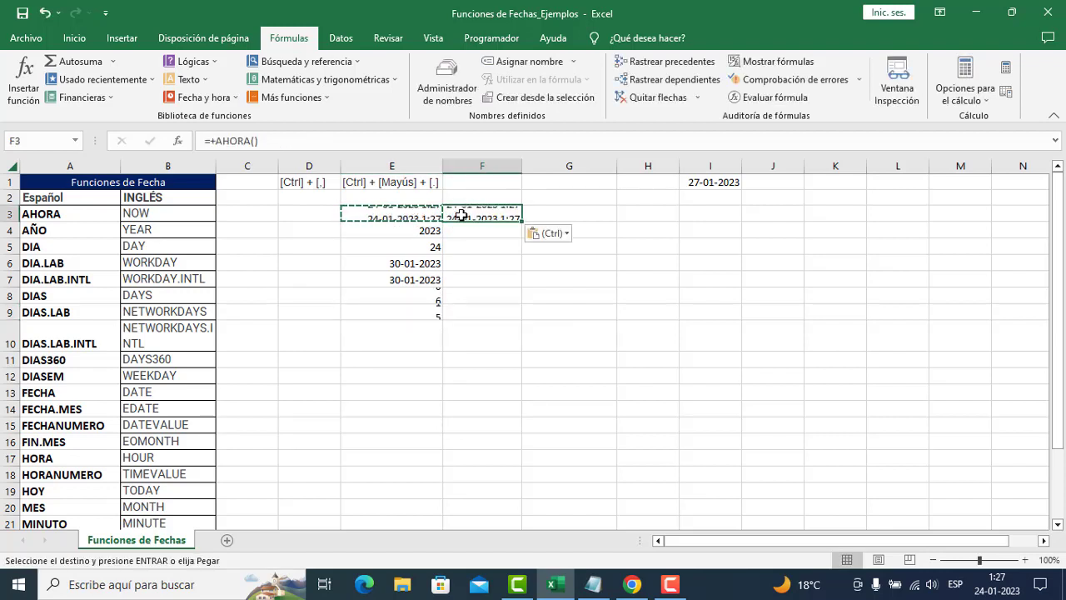
key(Down)
key(Down)
key(Down)
key(Down)
key(Down)
key(Escape)
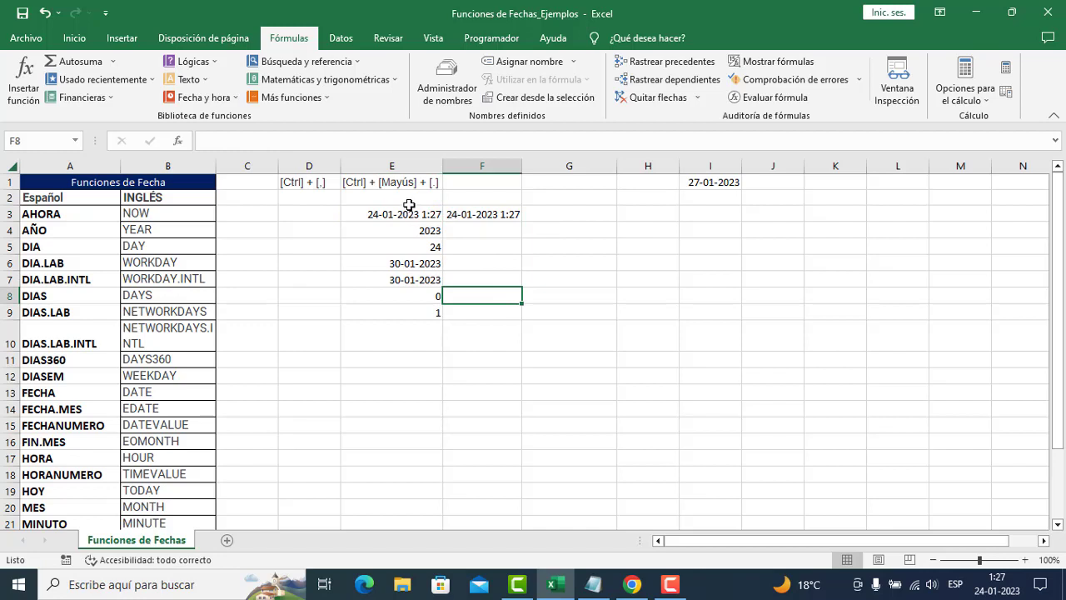
mouse_move(409, 213)
mouse_down()
mouse_move(474, 214)
mouse_move(419, 214)
mouse_up()
click(475, 214)
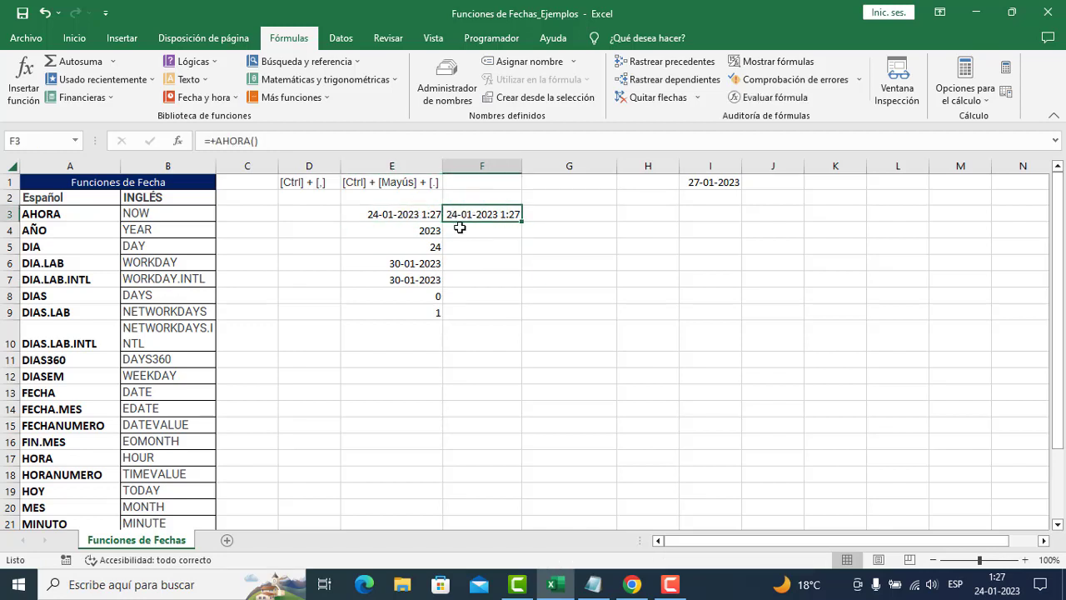
Subtract 1 from the DIAS.LAB result in E9, making the formula =+DIAS.LAB(E3;F3)-1.
click(426, 306)
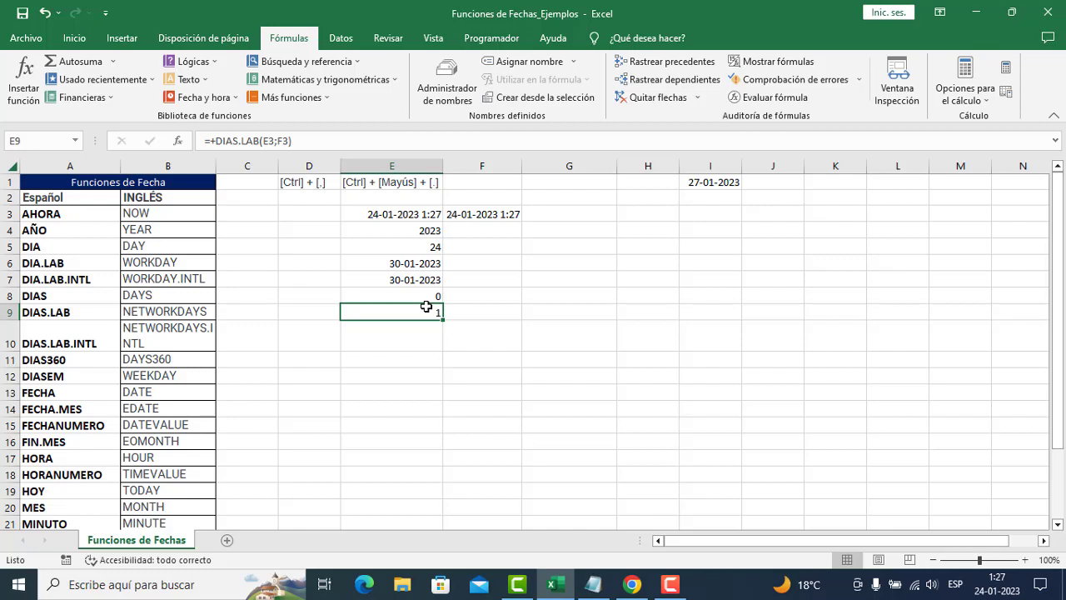
double_click(426, 307)
key(Return)
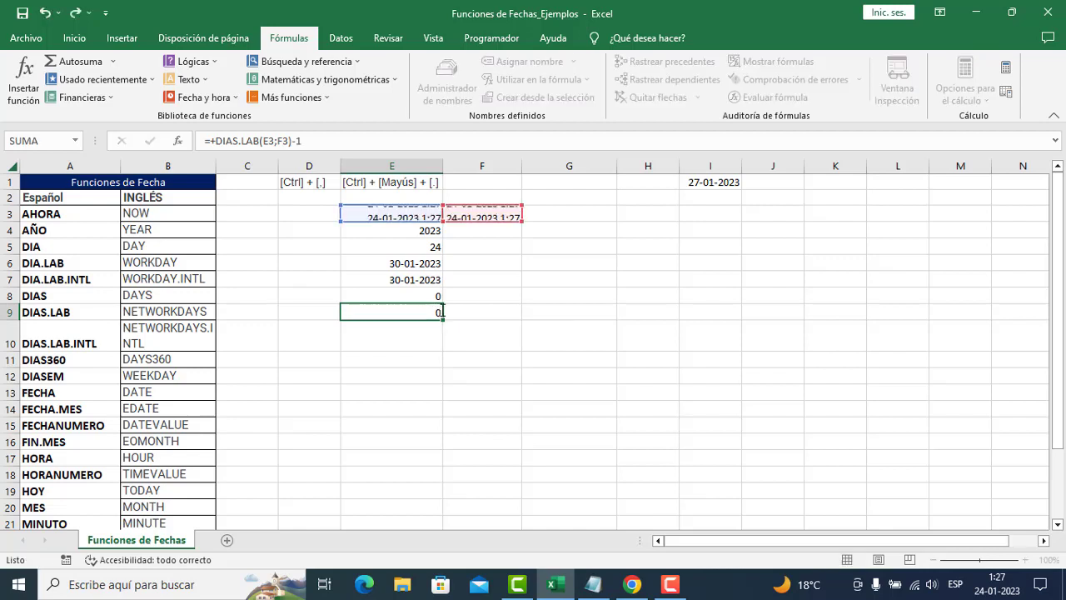
click(524, 309)
click(446, 308)
click(432, 308)
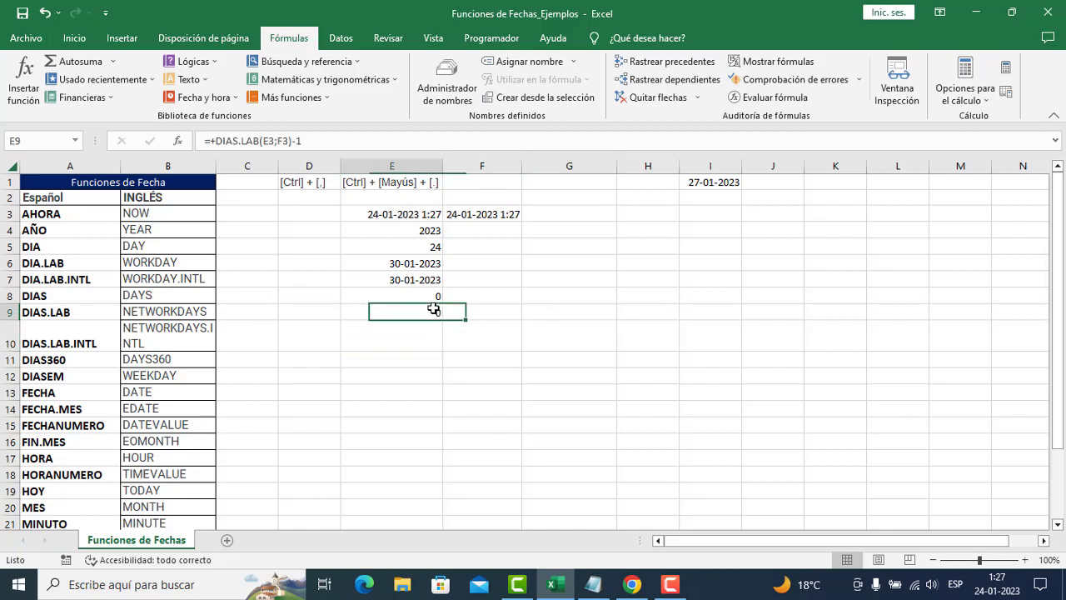
click(458, 214)
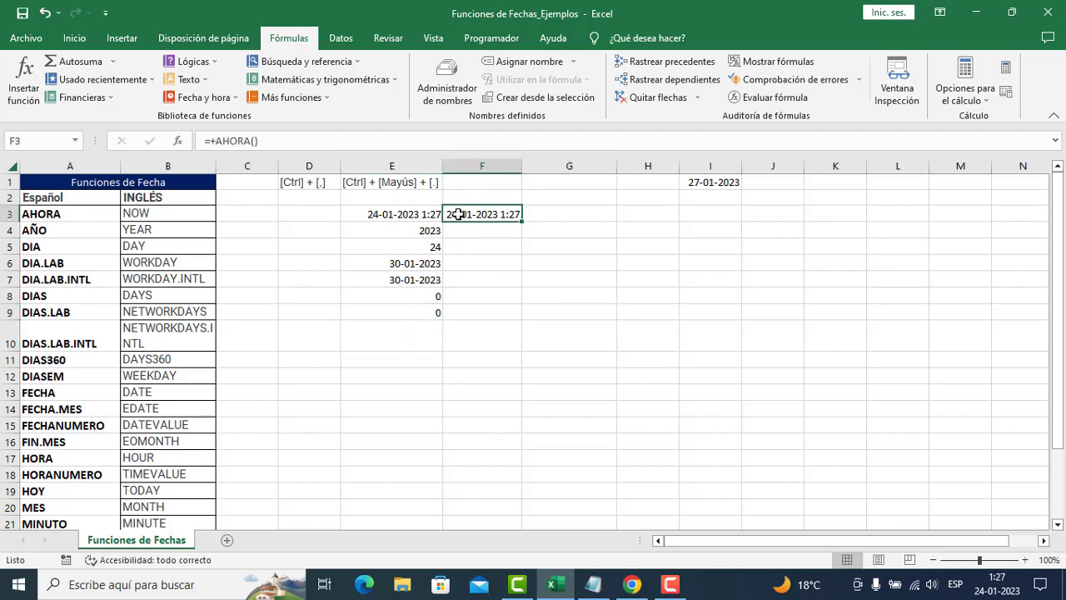
Add 1 to the AHORA formula in F3, making it =+AHORA()+1, and check the DIAS.LAB formula in E9.
double_click(458, 214)
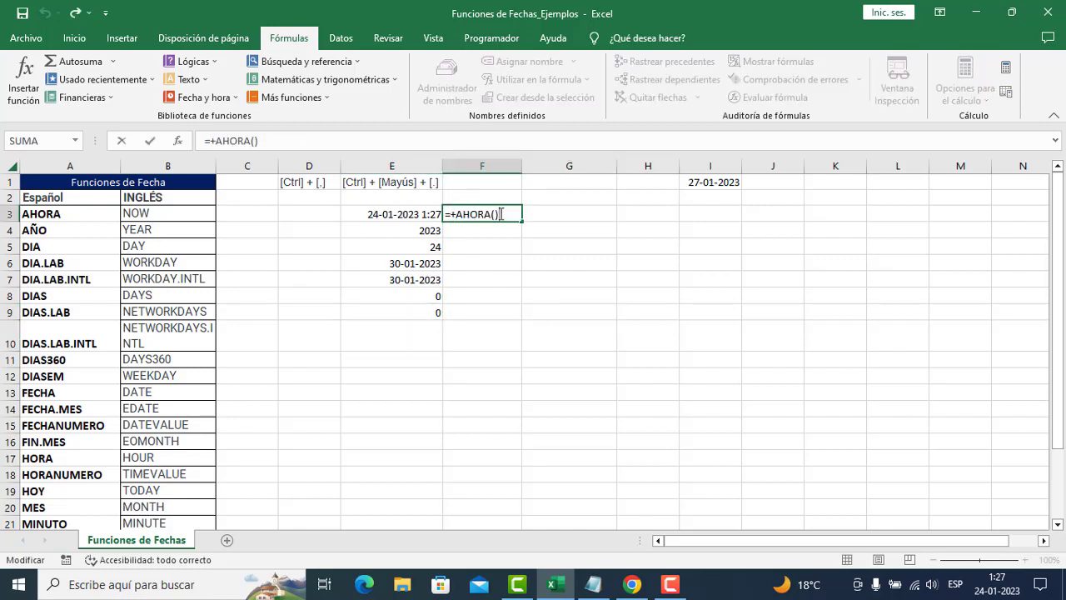
text(+1)
key(Return)
click(500, 214)
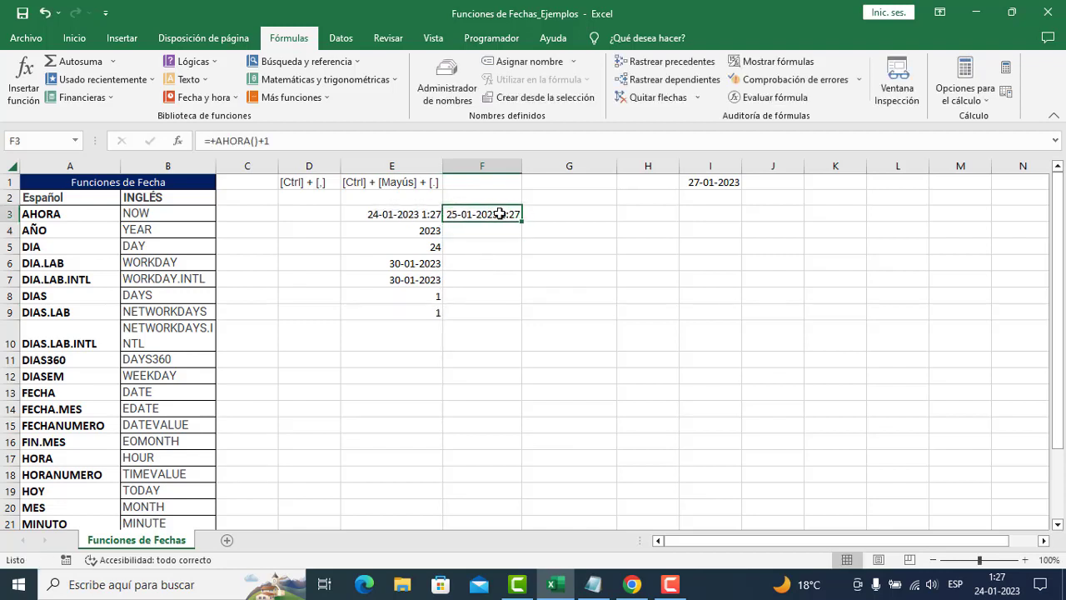
click(427, 313)
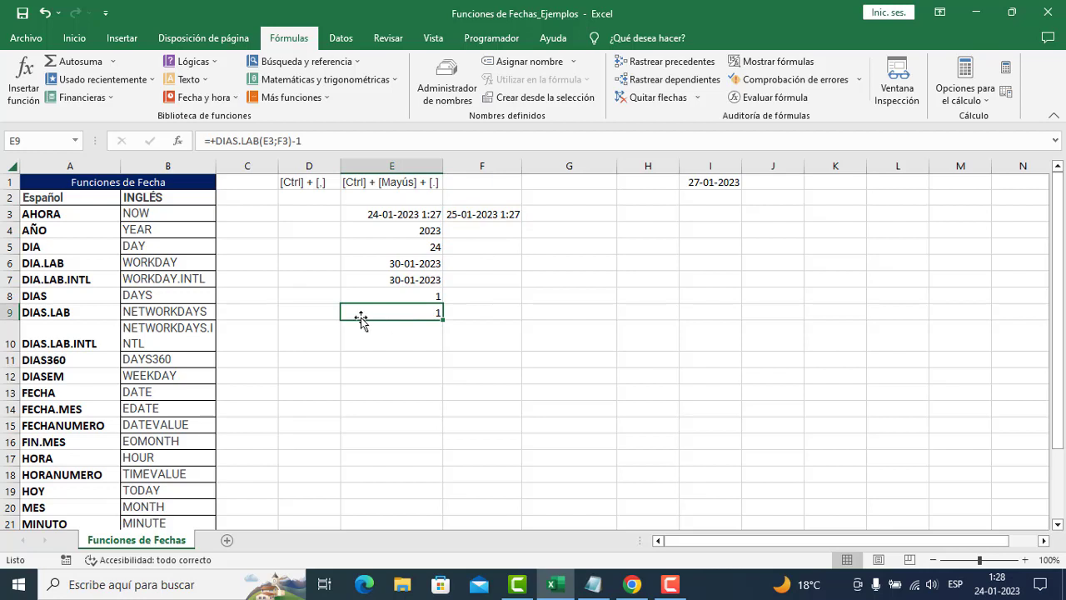
double_click(390, 313)
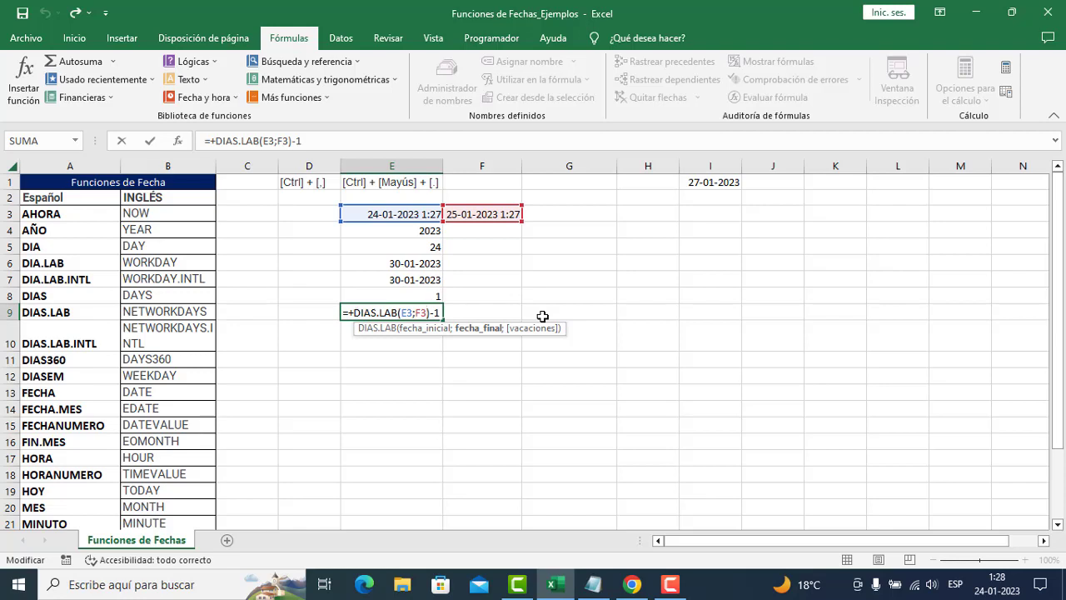
key(ctrl+Return)
Begin a DIAS.LAB.INTL formula in E10 with E3 as the start date and F3 as the end date.
drag(68, 341, 123, 339)
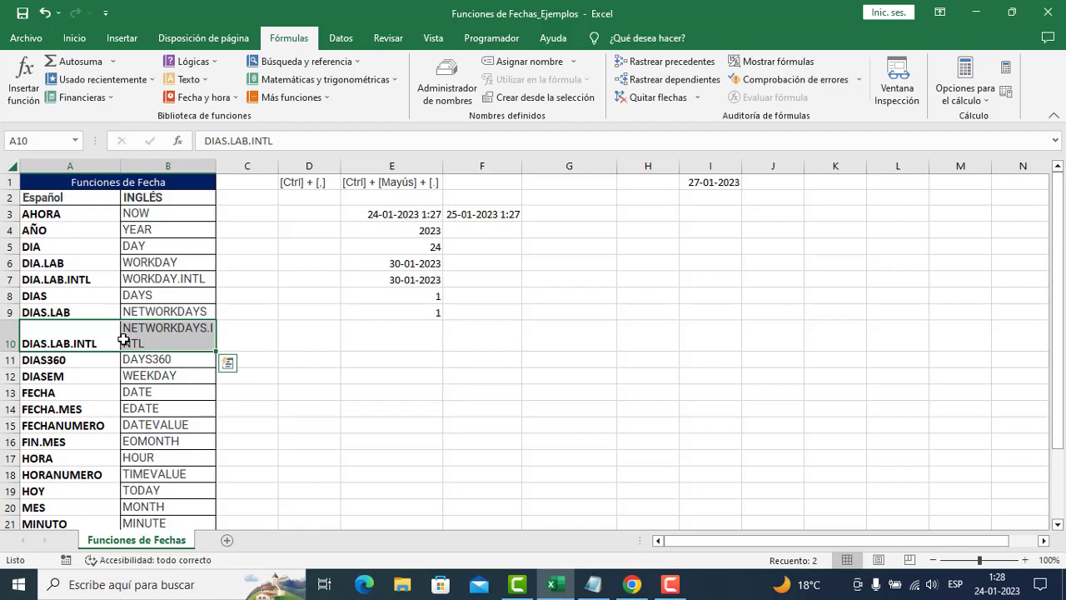
click(384, 333)
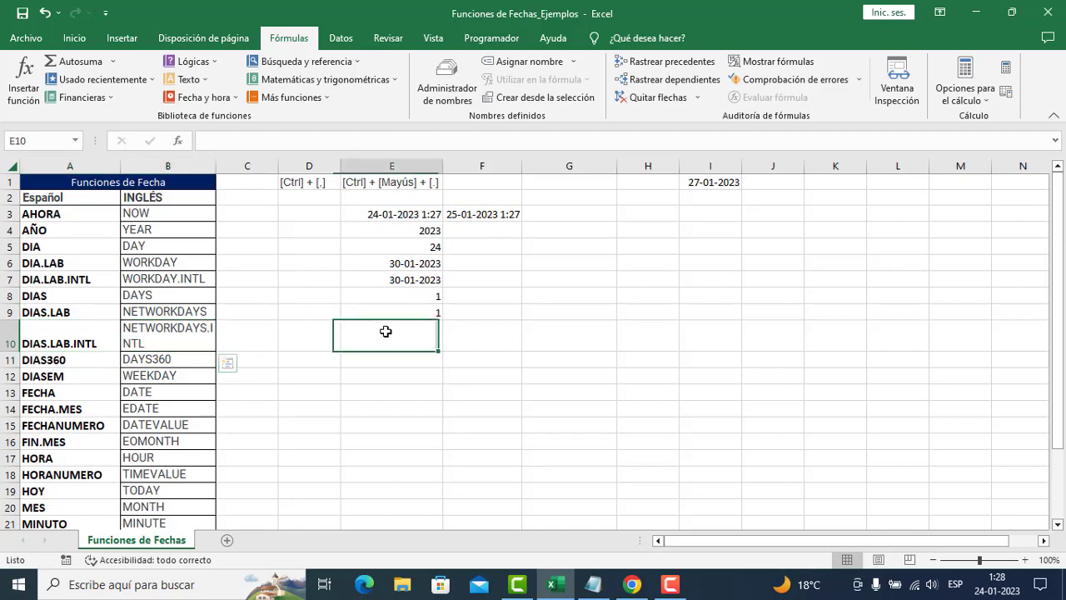
text(+DI)
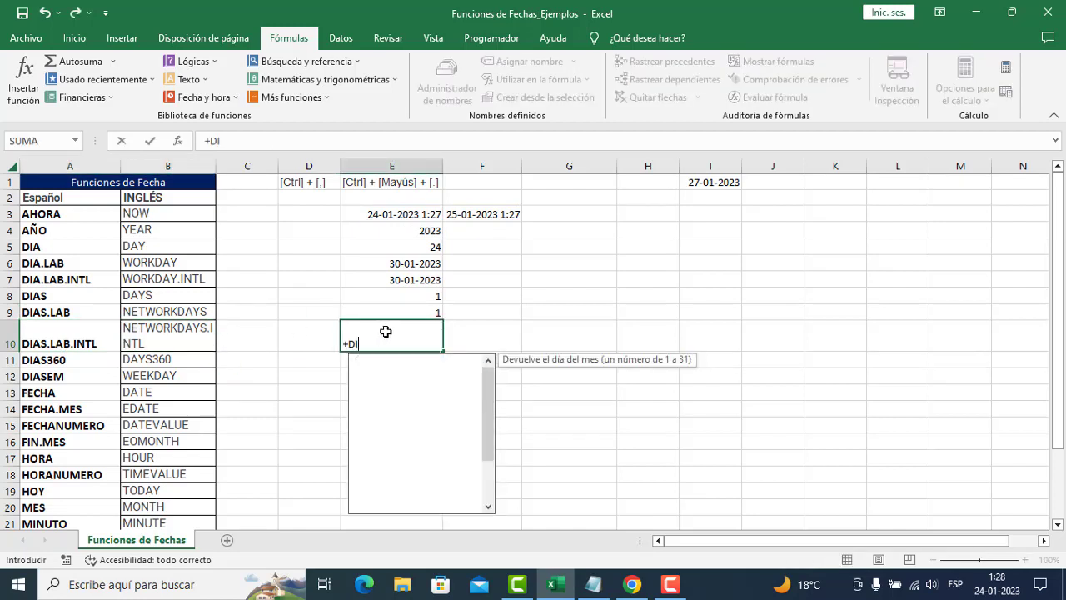
text(AS()
key(BackSpace)
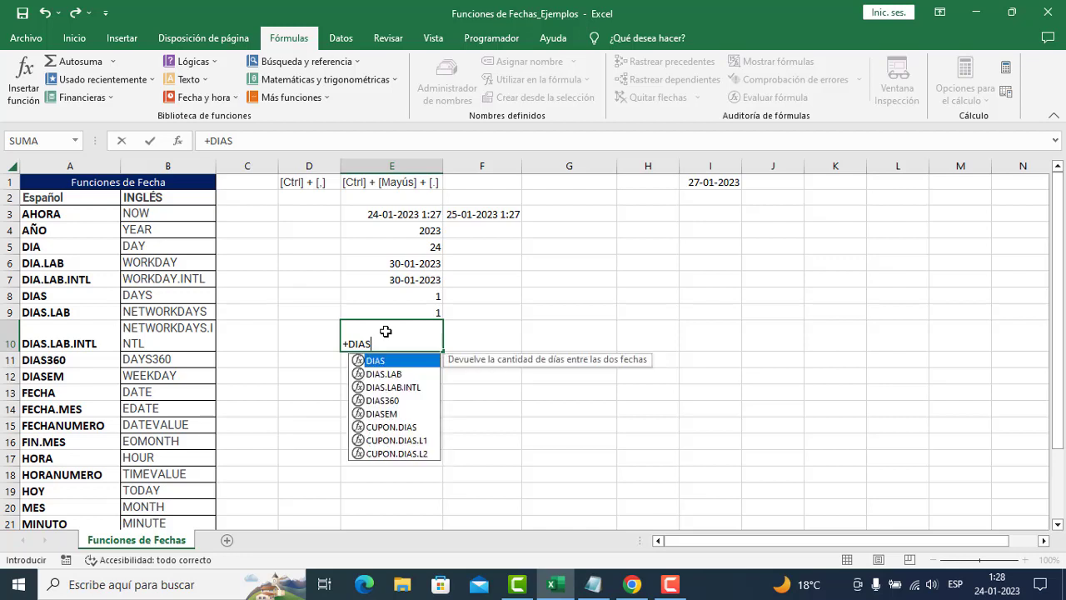
key(Down)
key(Down)
key(Tab)
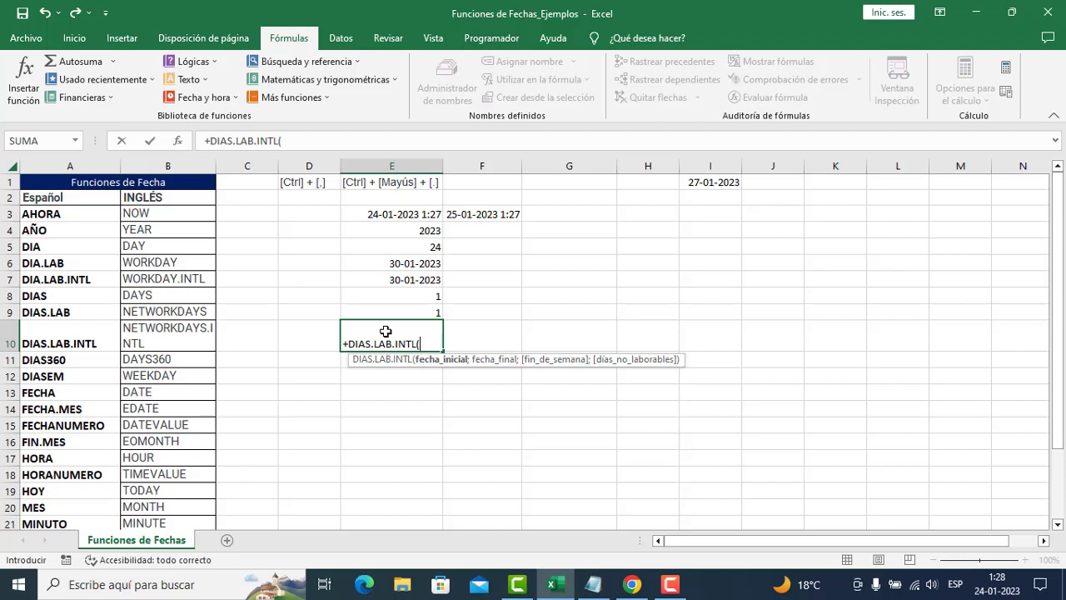
click(388, 214)
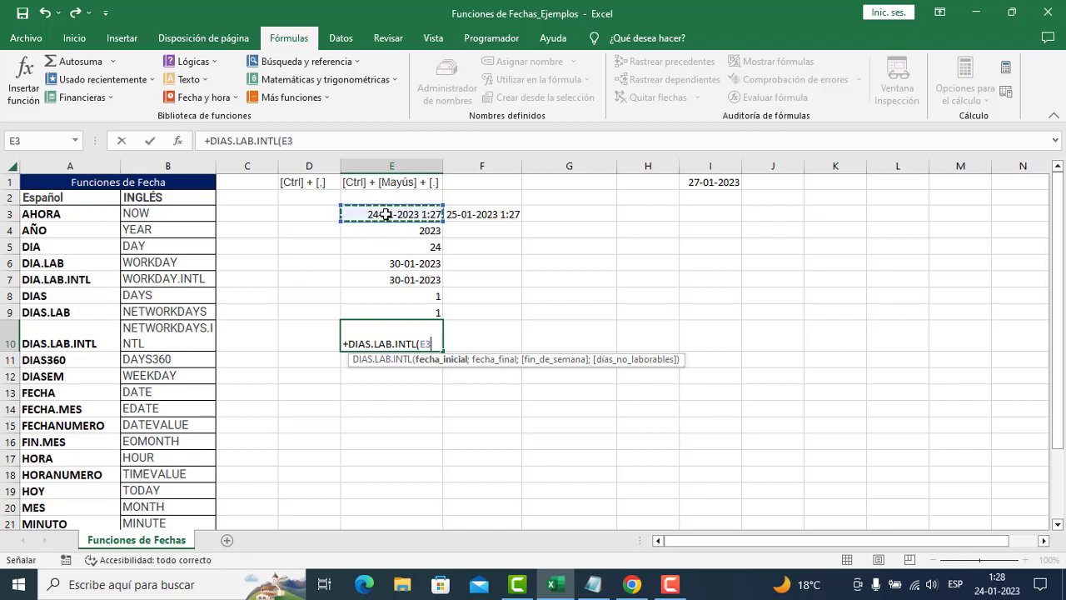
text(;)
click(462, 213)
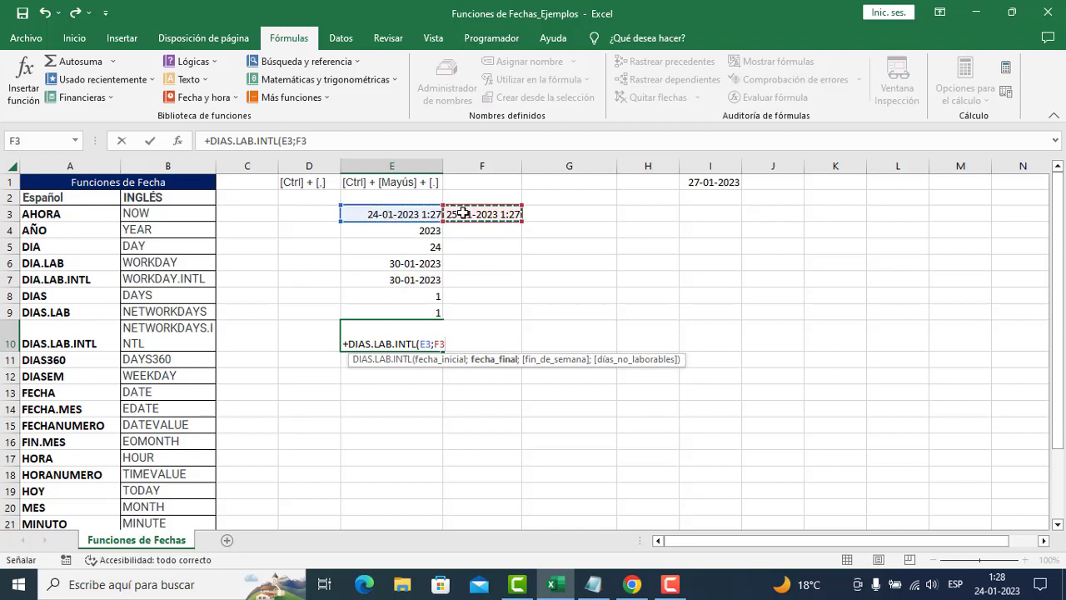
Complete the E10 formula with weekend option 1 - Sábado, domingo and I1 as the non-working day.
text(;)
scroll(569, 421, down, 1)
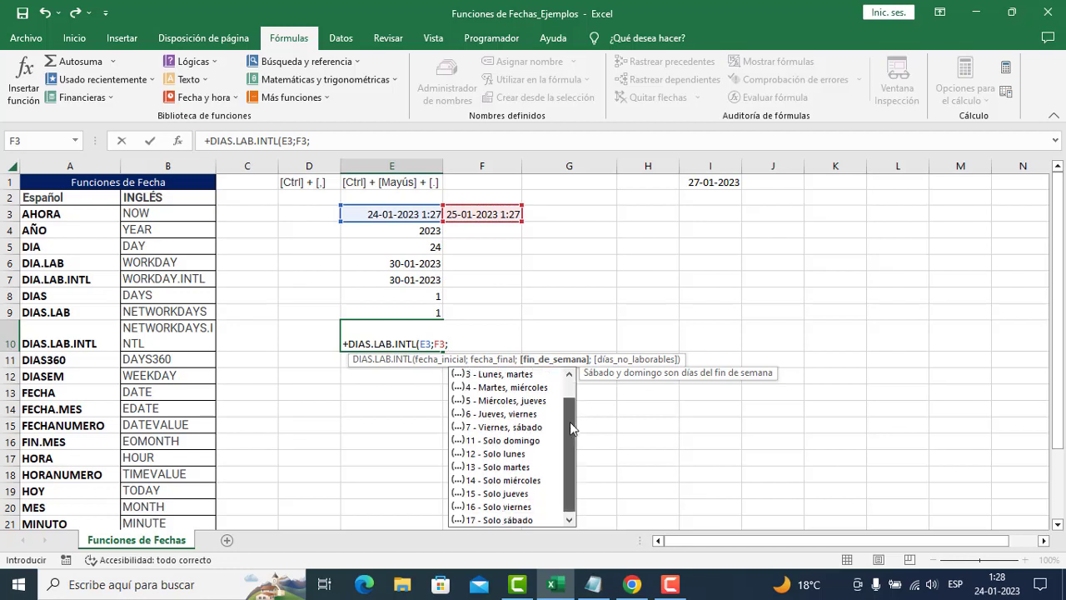
scroll(569, 413, up, 1)
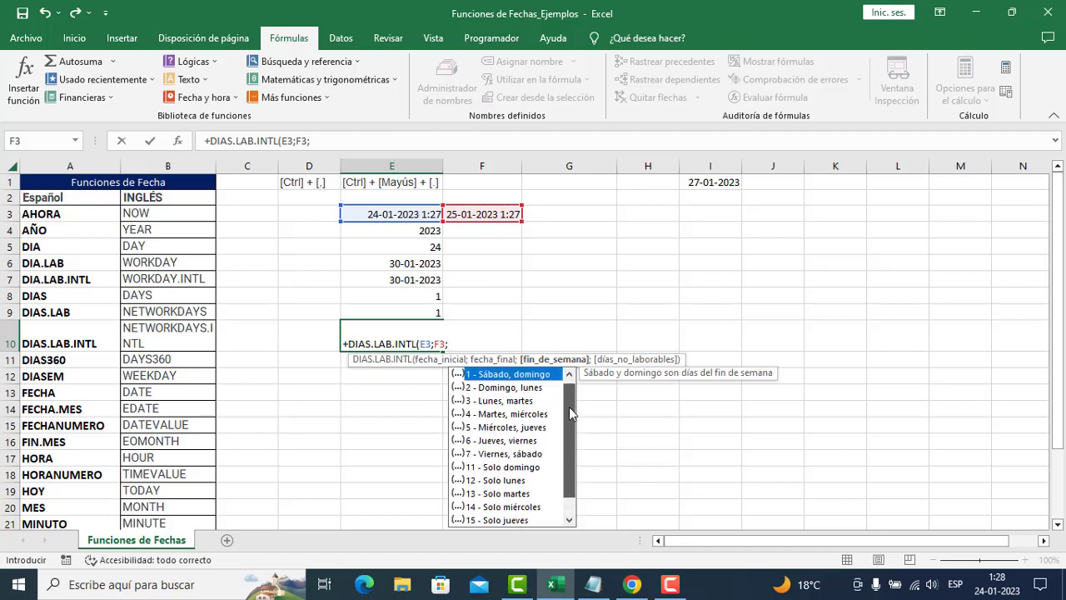
scroll(572, 420, down, 1)
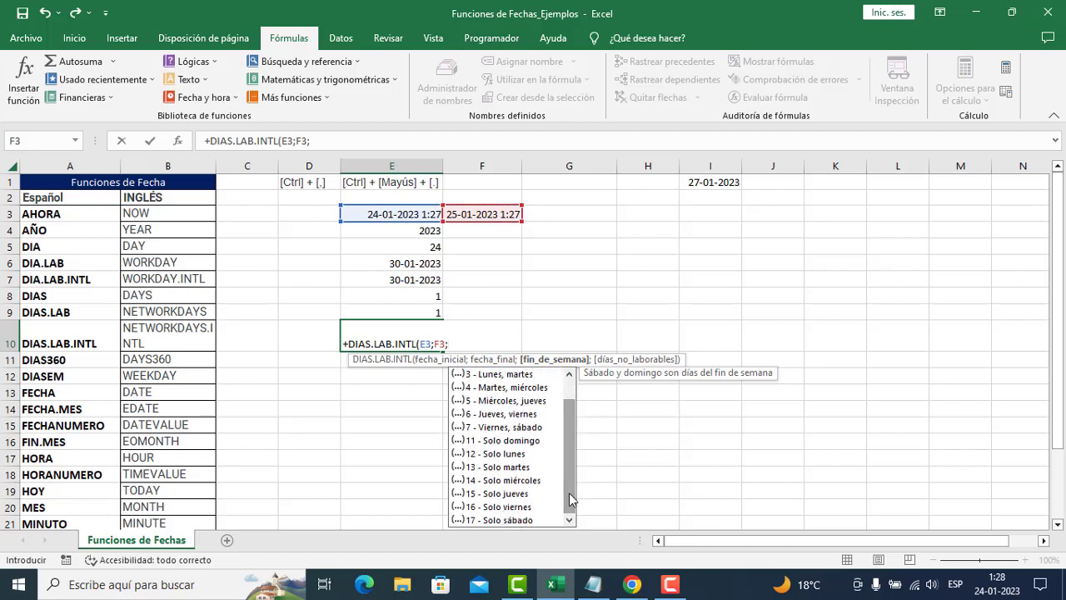
scroll(525, 429, up, 1)
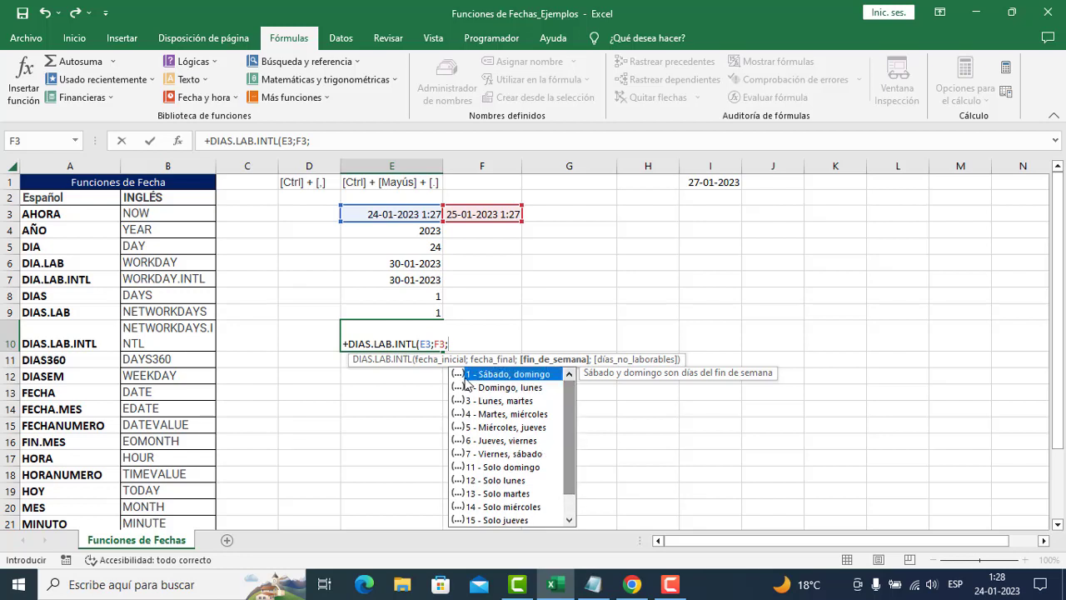
double_click(483, 374)
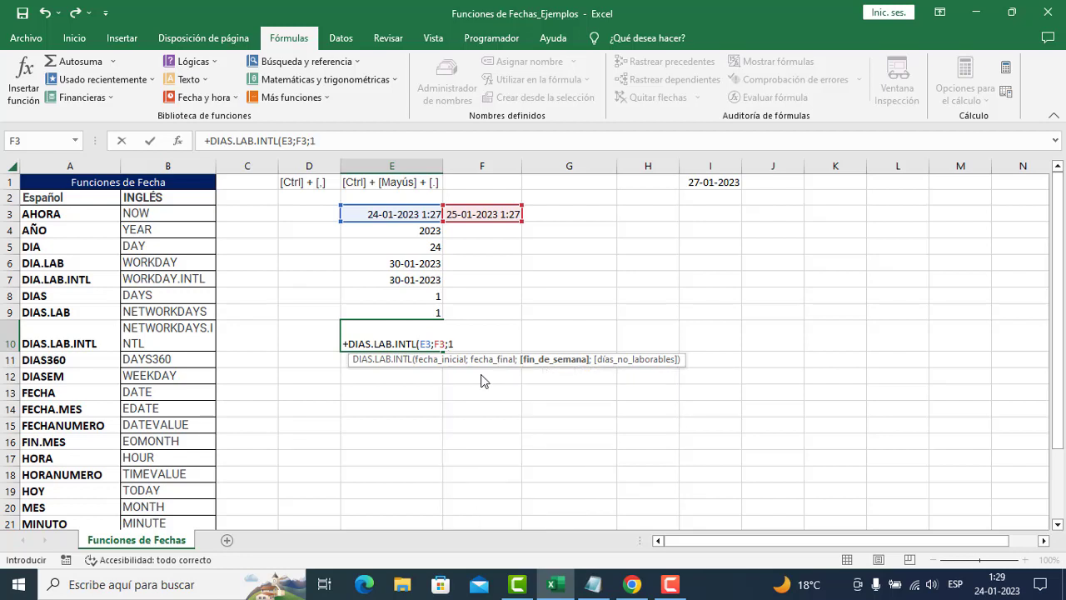
text(;)
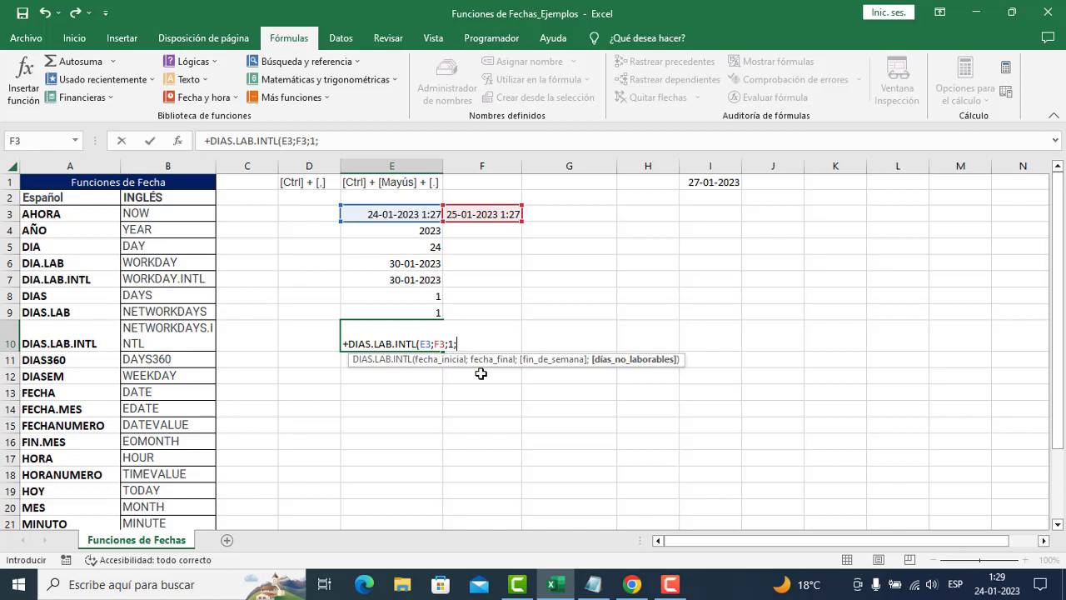
click(717, 181)
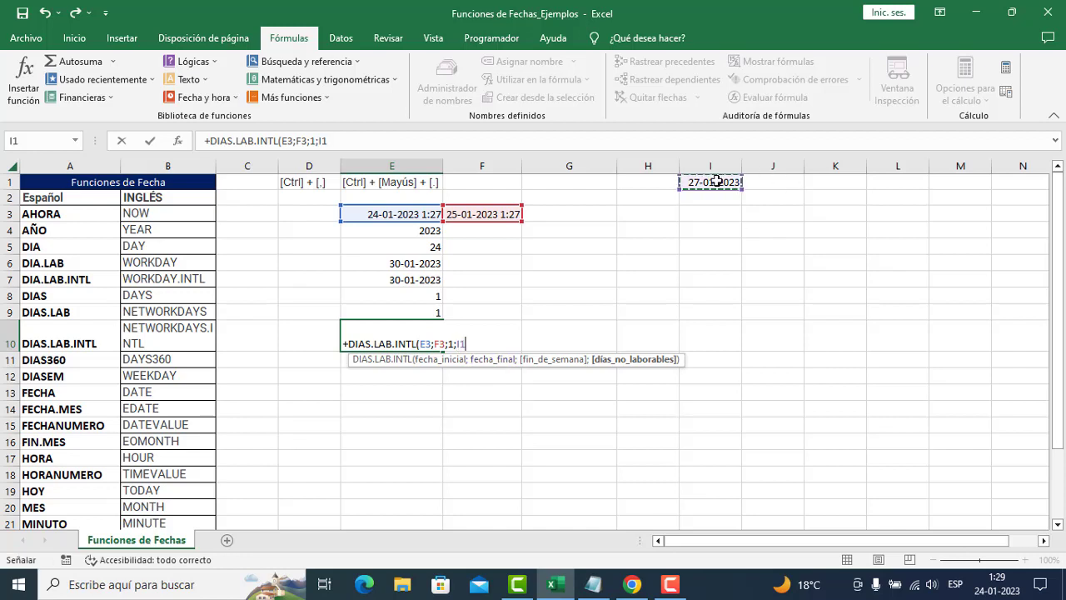
text())
key(Return)
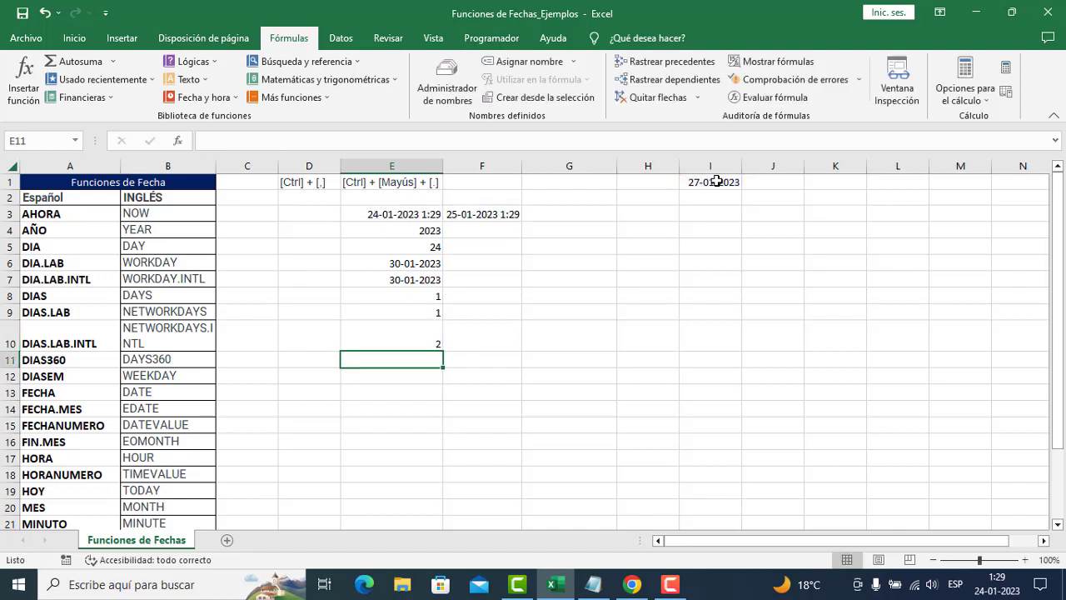
Subtract 1 from the DIAS.LAB.INTL result in E10, making the formula =+DIAS.LAB.INTL(E3;F3;1;I1)-1.
click(414, 336)
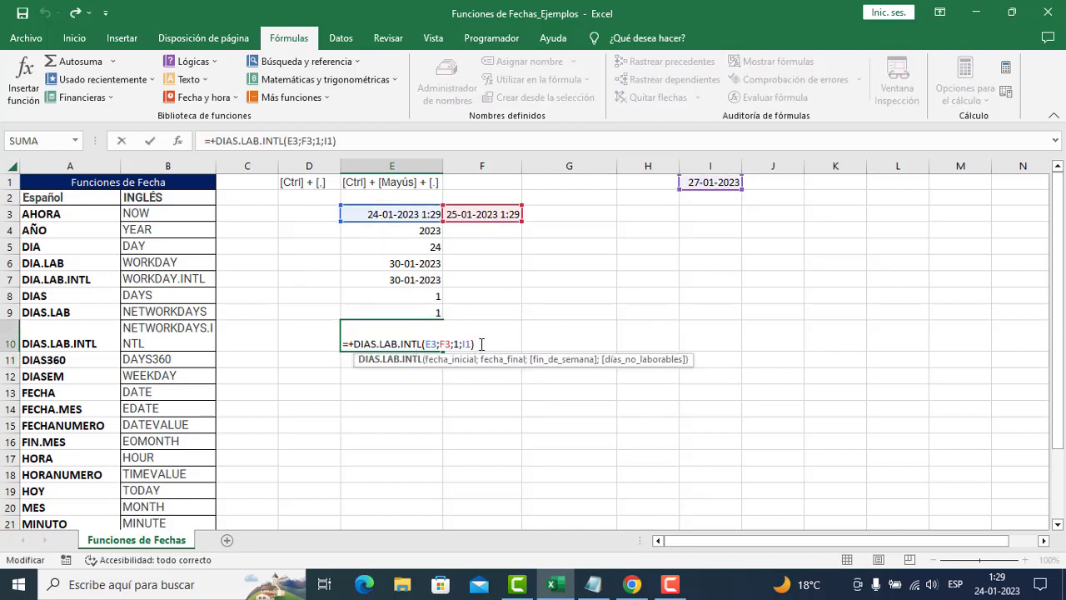
key(Return)
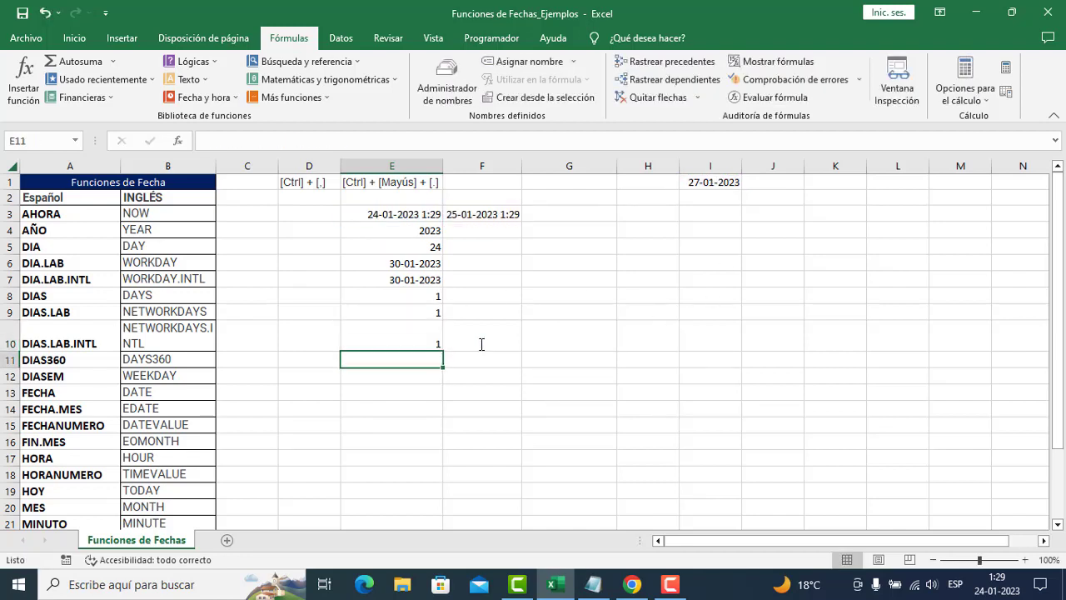
click(410, 336)
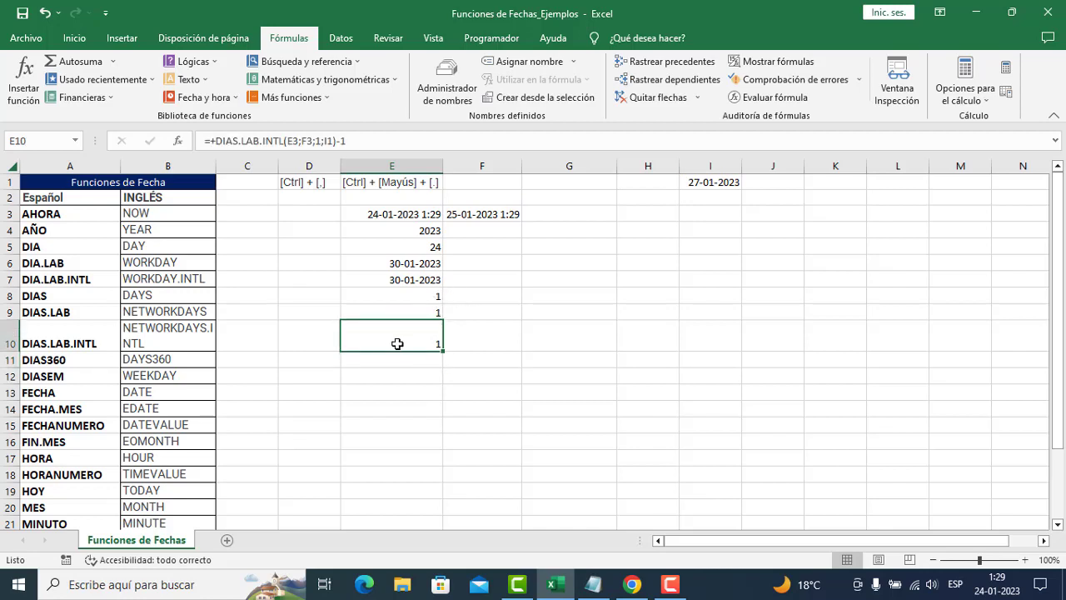
double_click(400, 340)
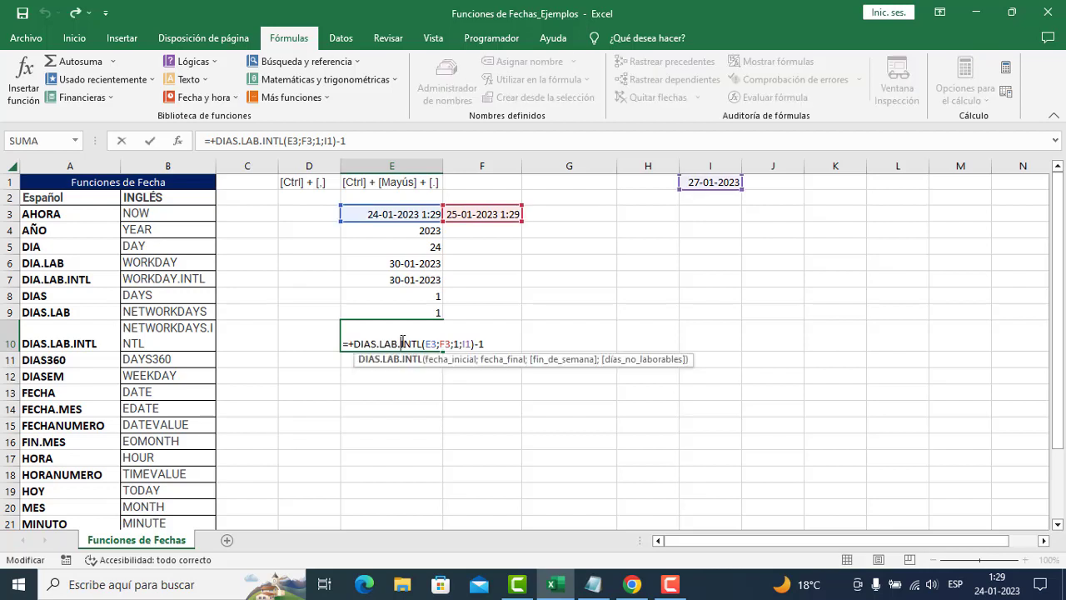
Copy the AHORA formula from E3 into F3, replacing the formula there.
click(381, 212)
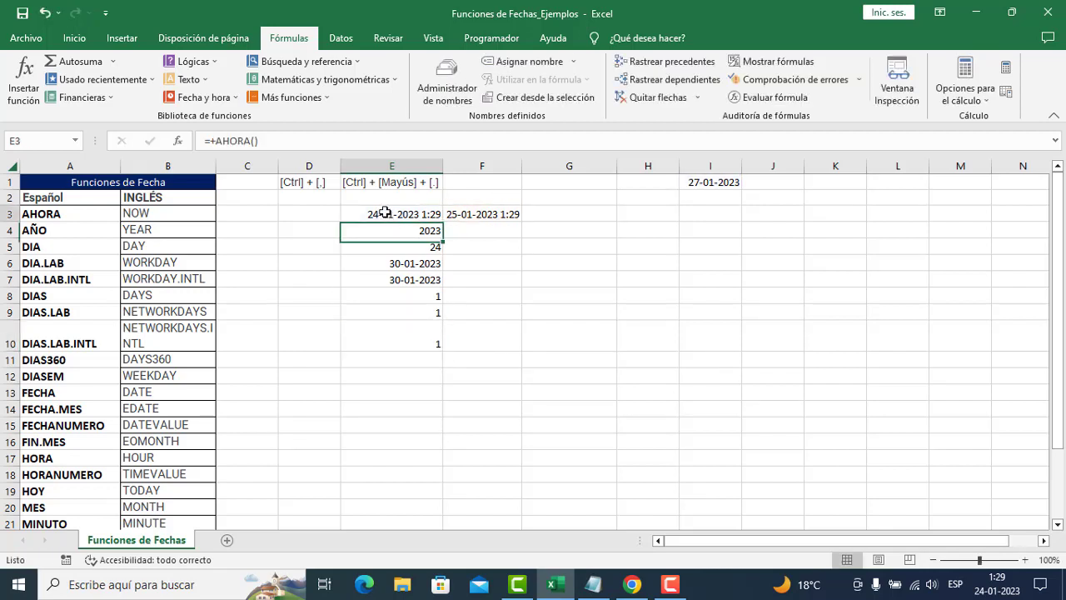
key(ctrl+c)
click(473, 211)
key(ctrl+v)
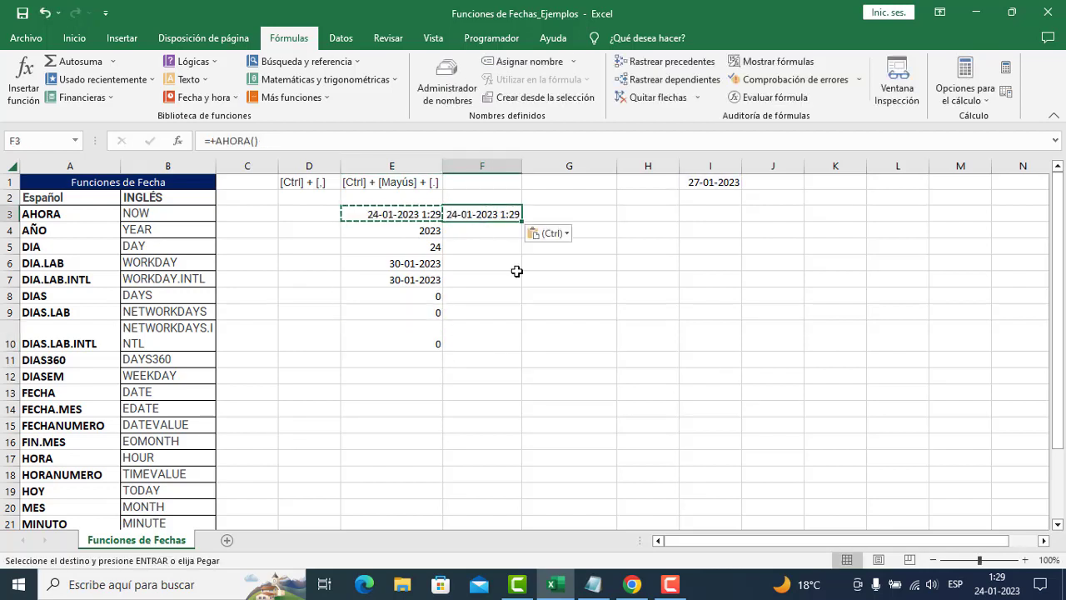
click(516, 274)
key(Escape)
click(511, 301)
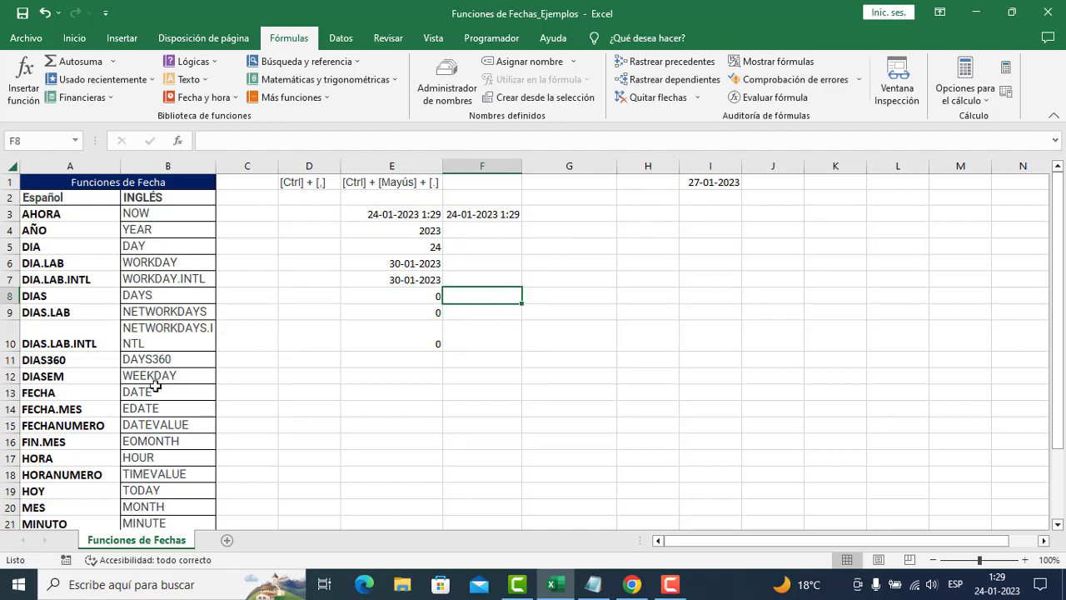
Begin a DIAS360 formula in E11 with E3 as the start date.
click(68, 362)
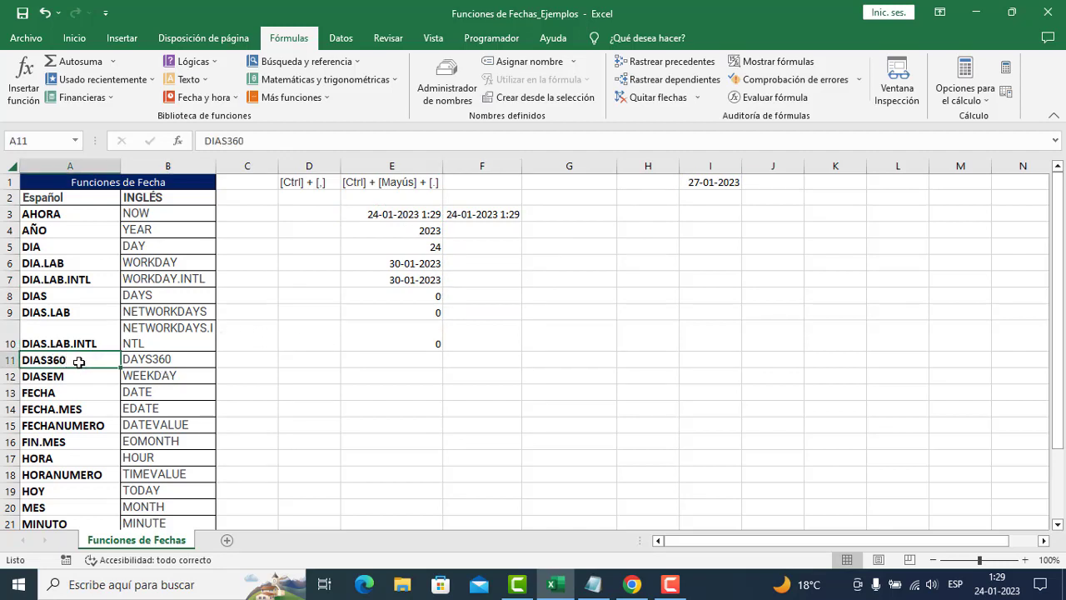
click(144, 360)
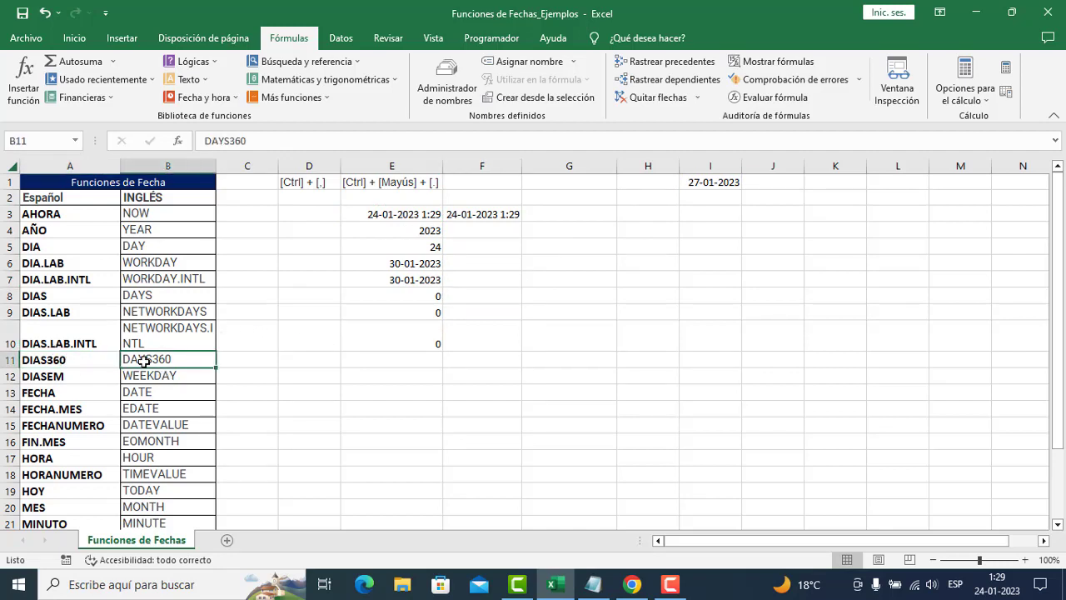
click(422, 361)
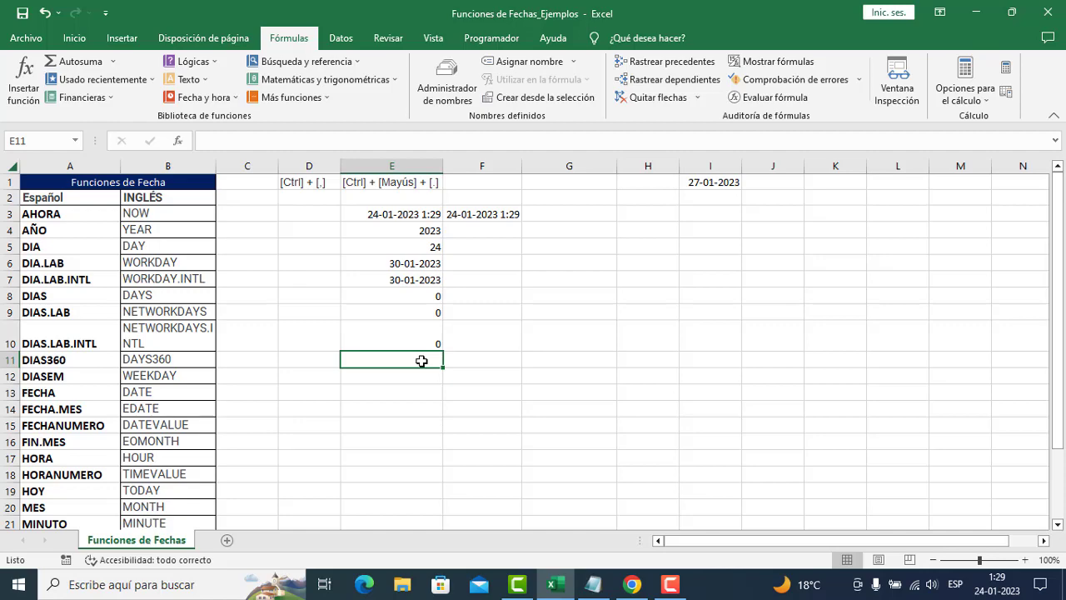
text(+DIAS)
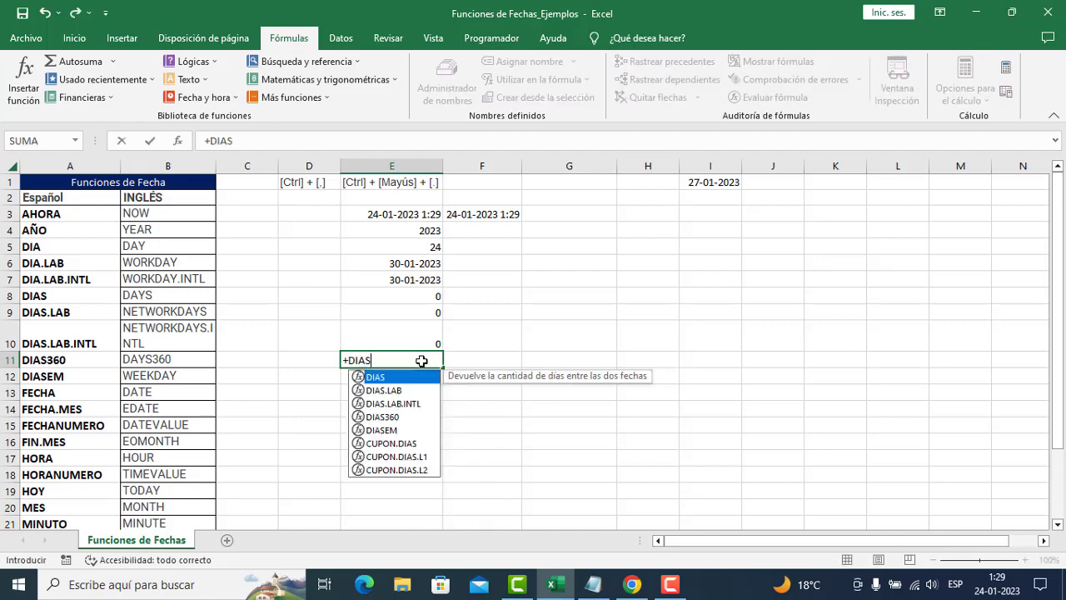
key(Down)
key(Down)
key(Down)
key(Tab)
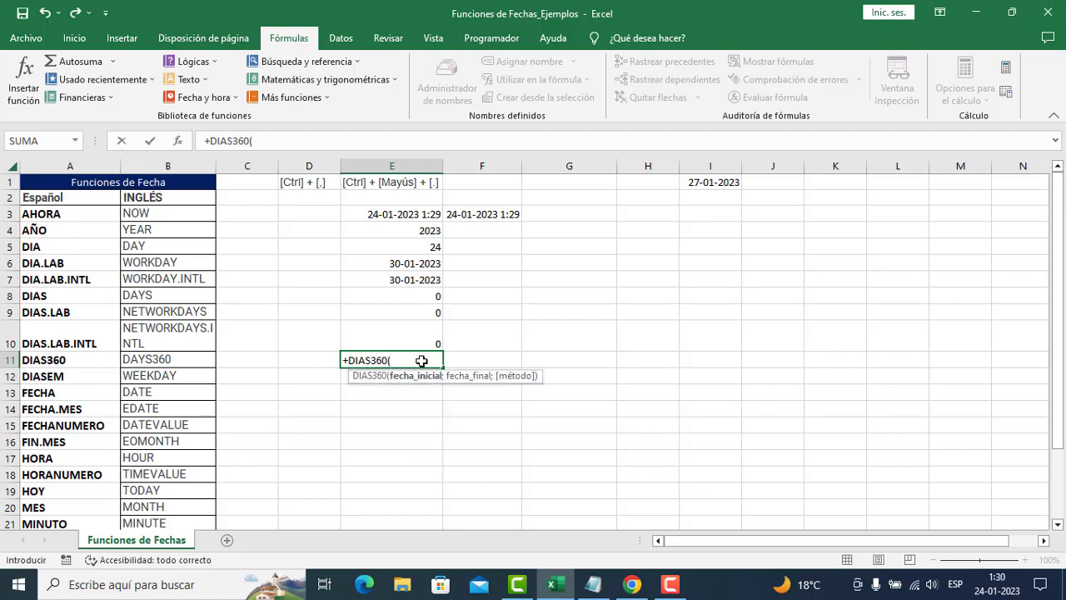
click(389, 214)
key(F8)
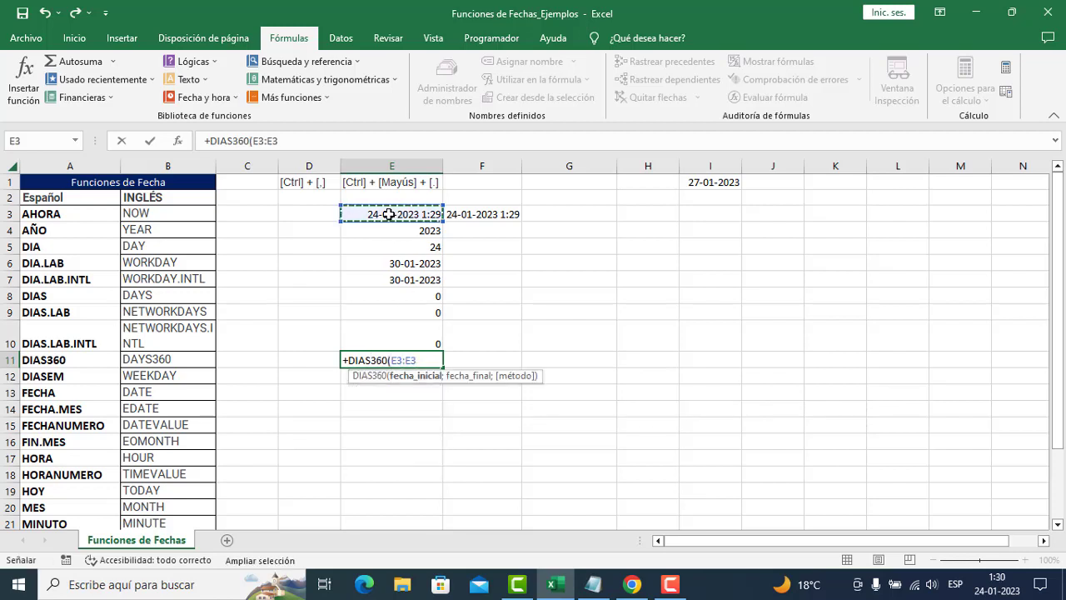
click(472, 214)
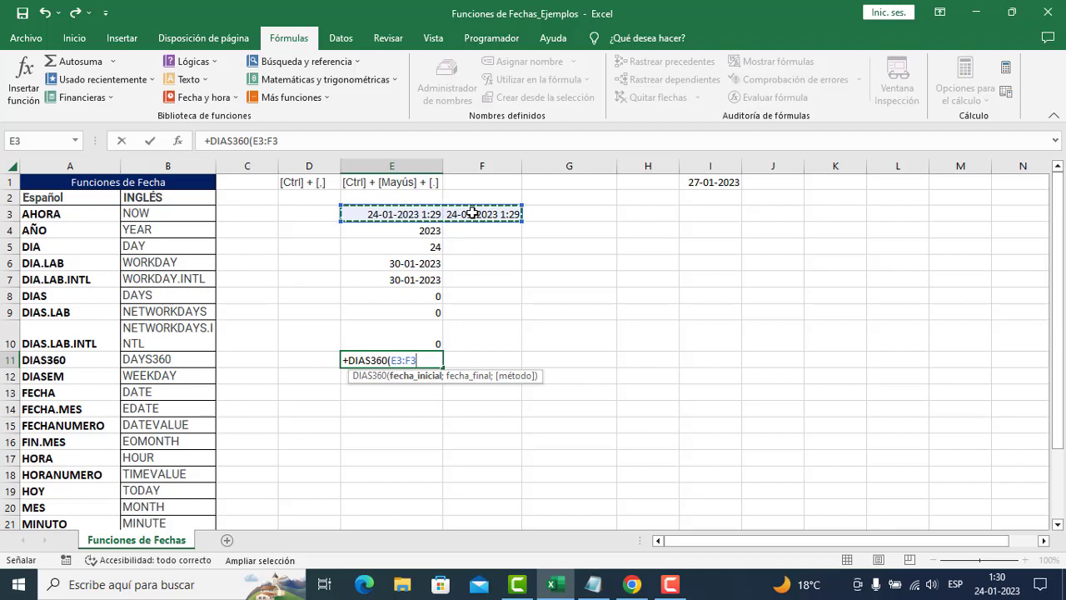
key(BackSpace)
key(BackSpace)
key(BackSpace)
Complete the DIAS360 formula in E11 with F3 as the end date.
text(;)
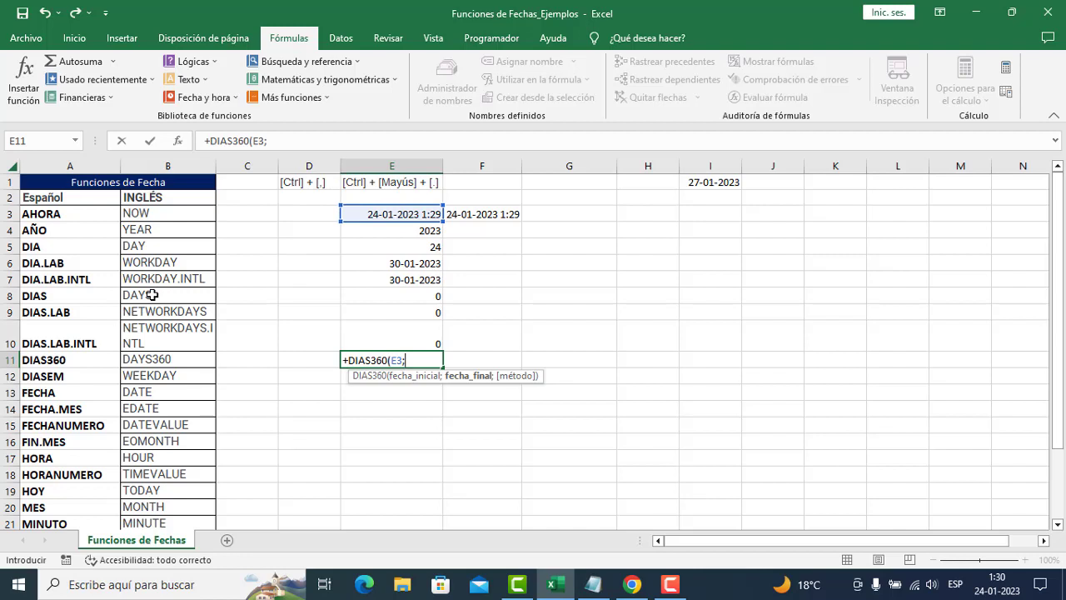
click(456, 212)
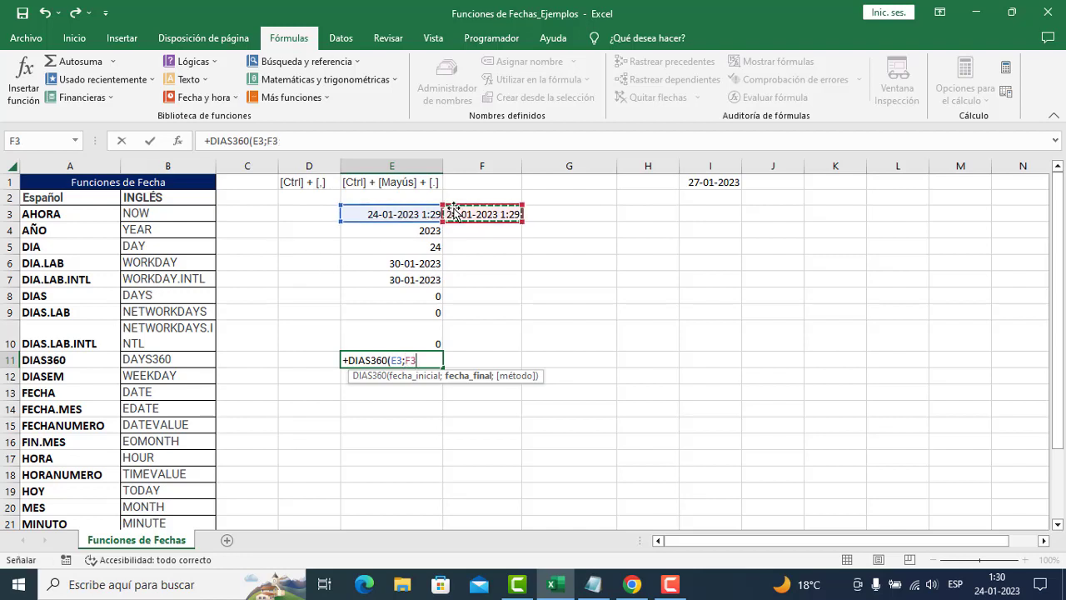
text())
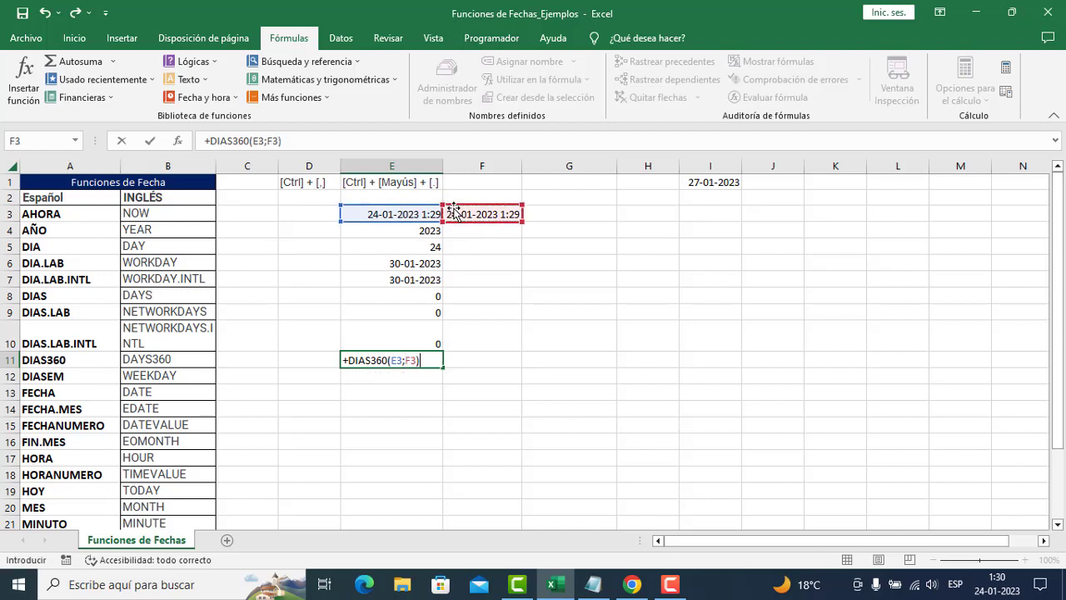
key(Return)
Replace the AHORA formula in F3 with the fixed date 31-12-2023.
double_click(458, 213)
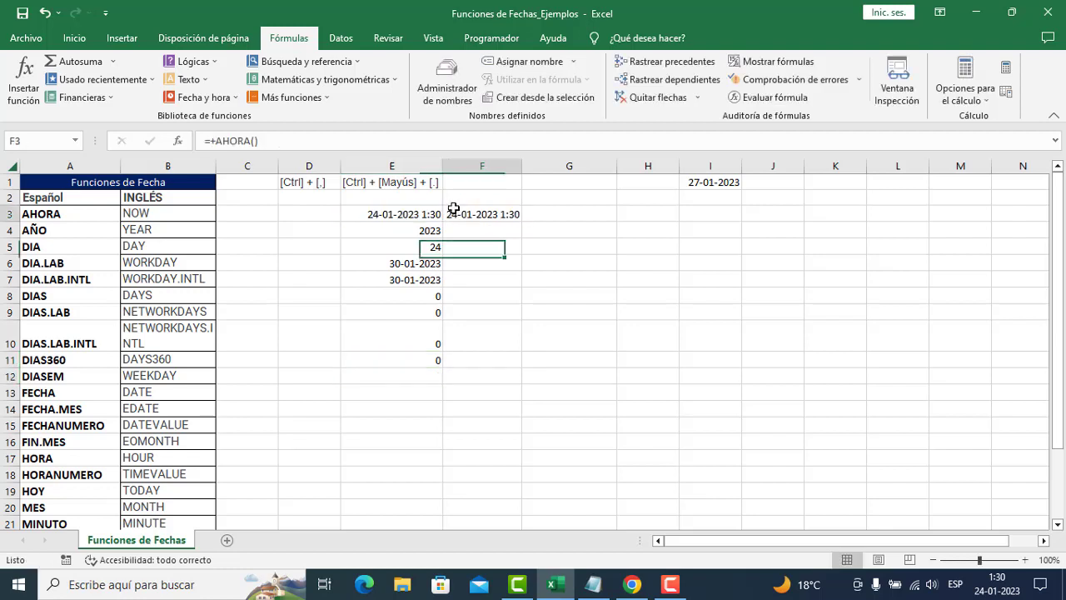
key(Escape)
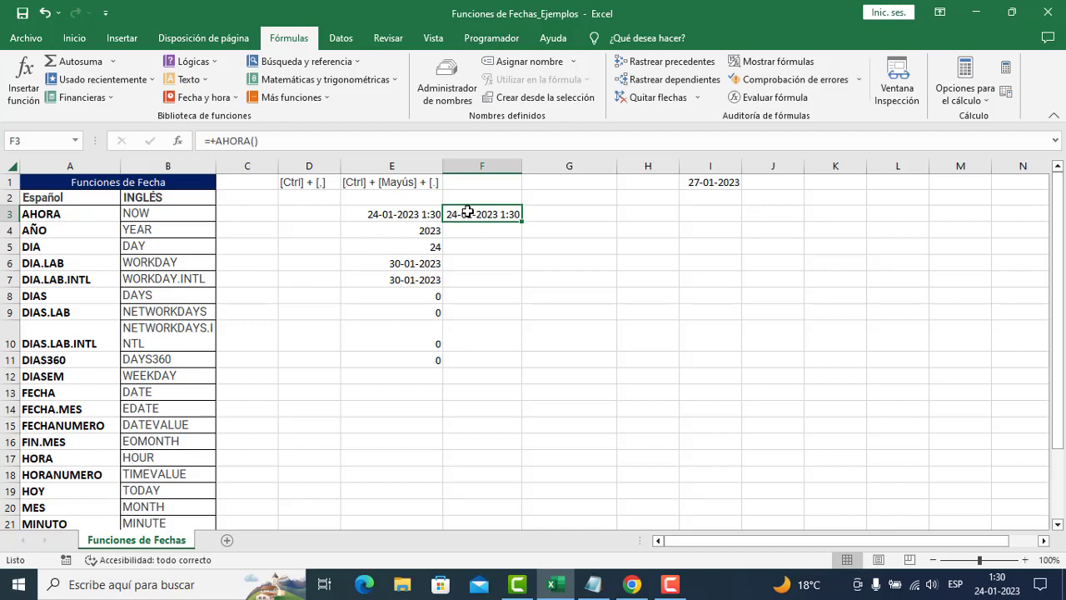
key(Delete)
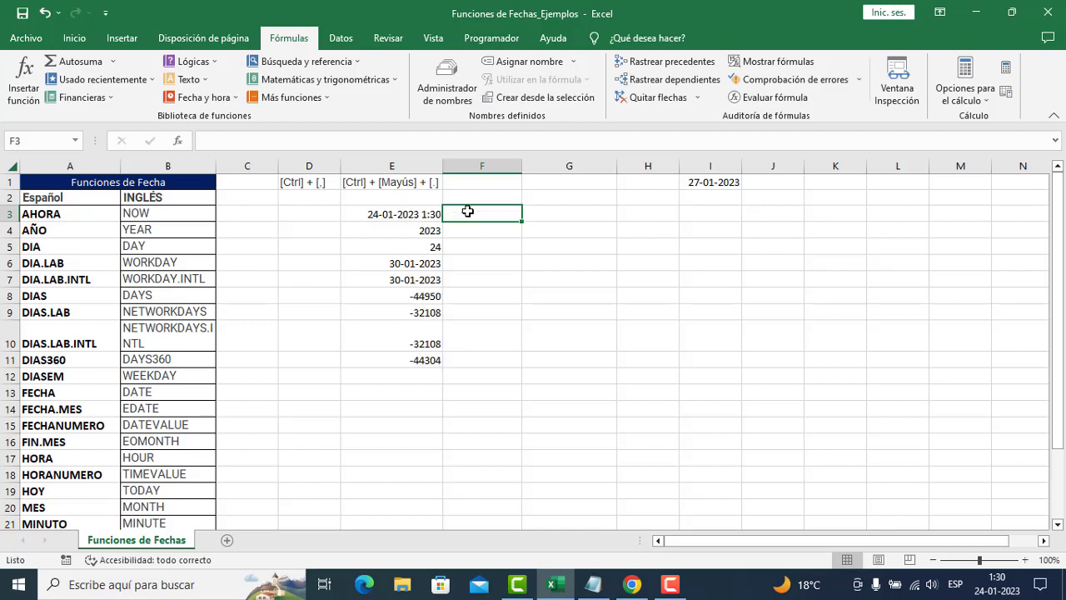
text(31-0)
key(BackSpace)
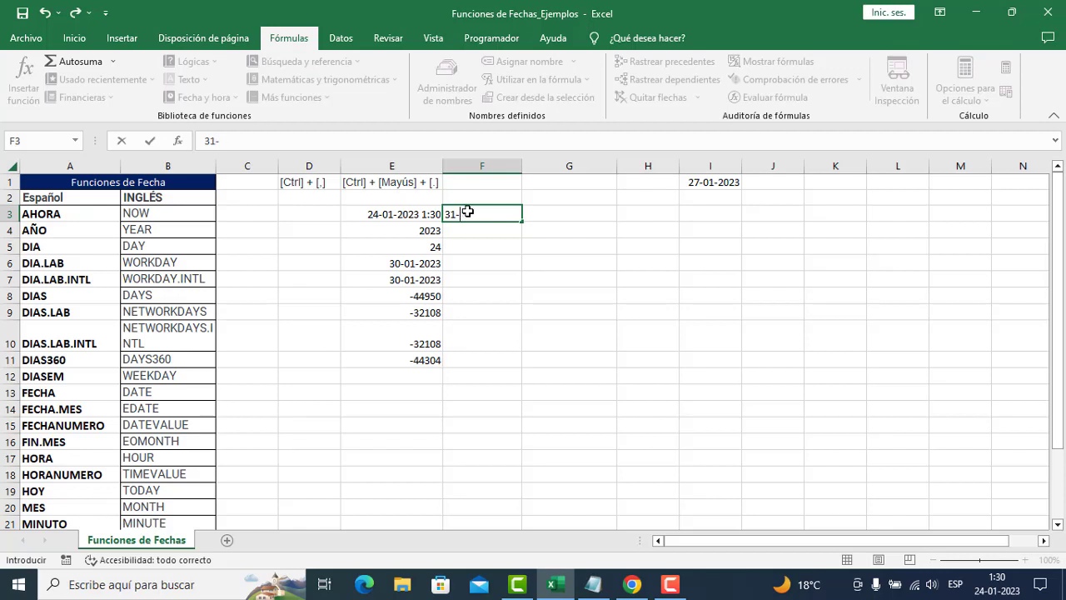
text(12-2)
text(0223)
key(BackSpace)
key(BackSpace)
text(3)
key(Return)
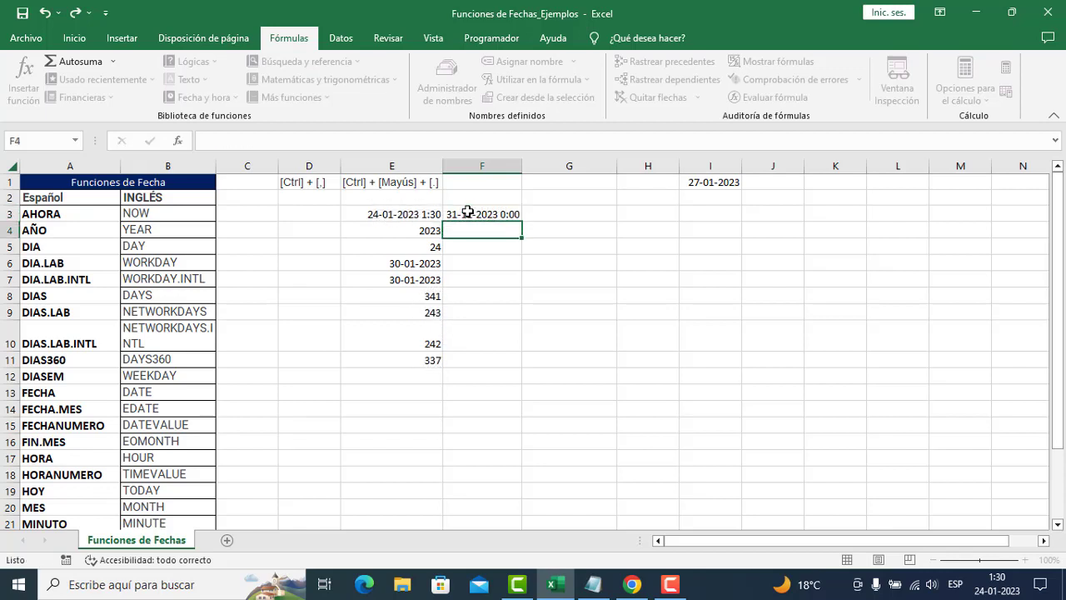
Review the AHORA formula in E3 without changing it.
click(405, 214)
double_click(405, 214)
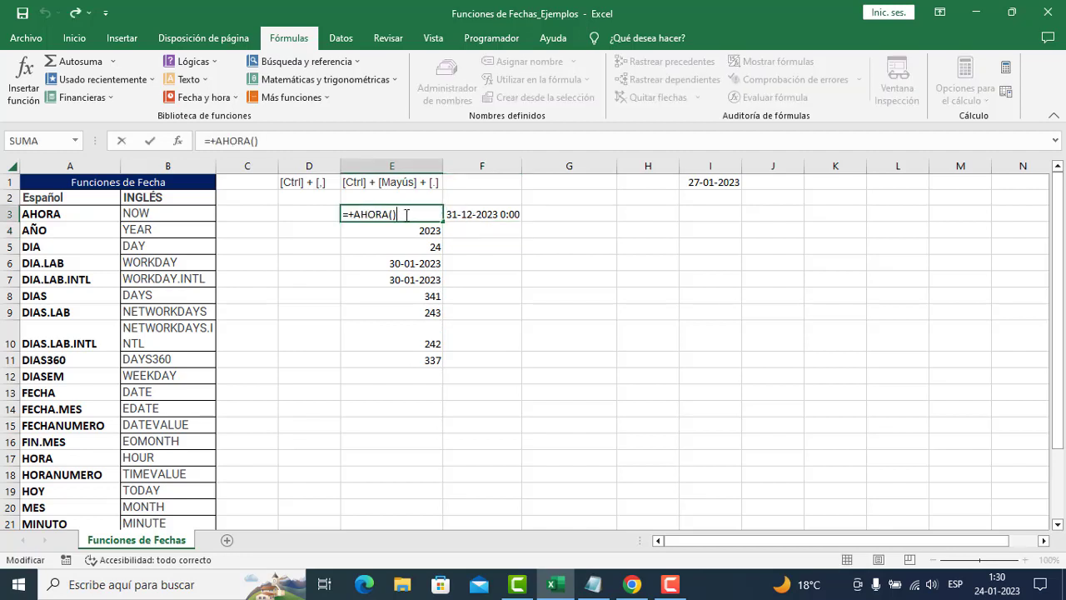
key(ctrl+Return)
click(533, 359)
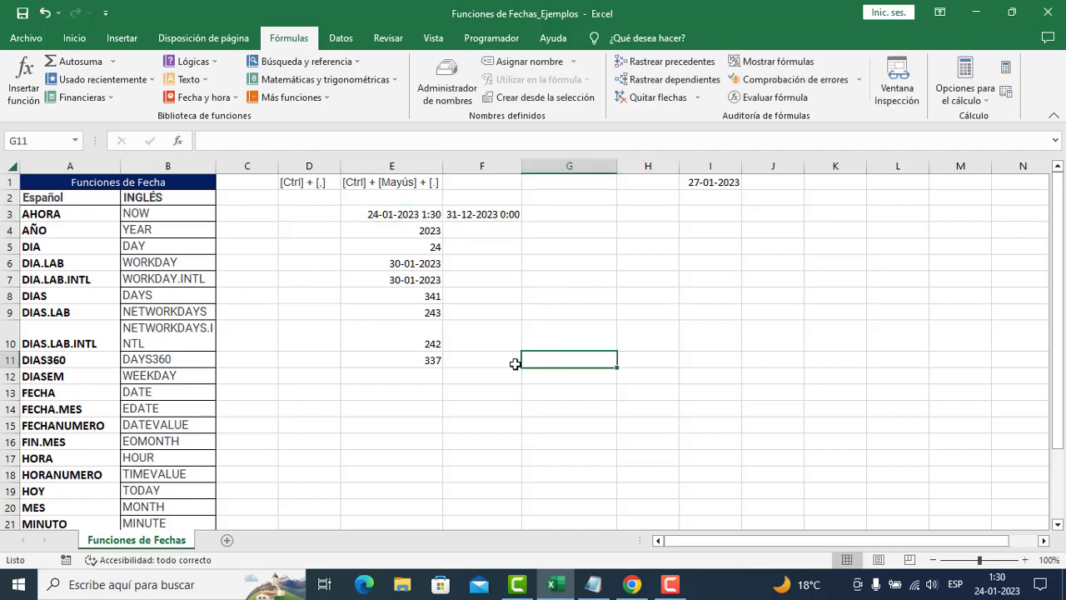
Add an empty method argument to the DIAS360 formula in E11, making it =+DIAS360(E3;F3;).
click(433, 356)
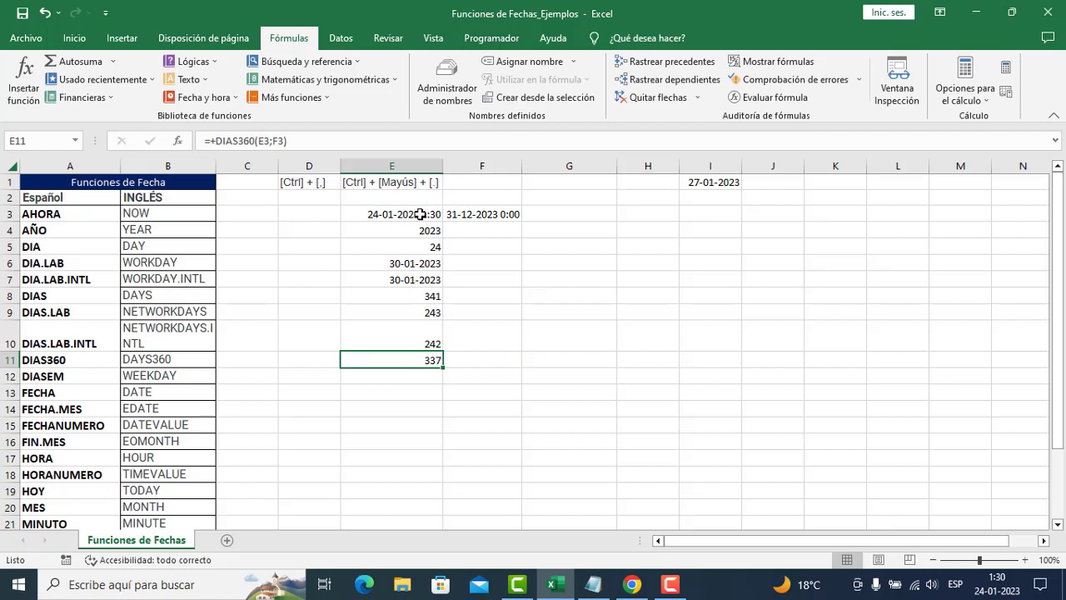
double_click(430, 360)
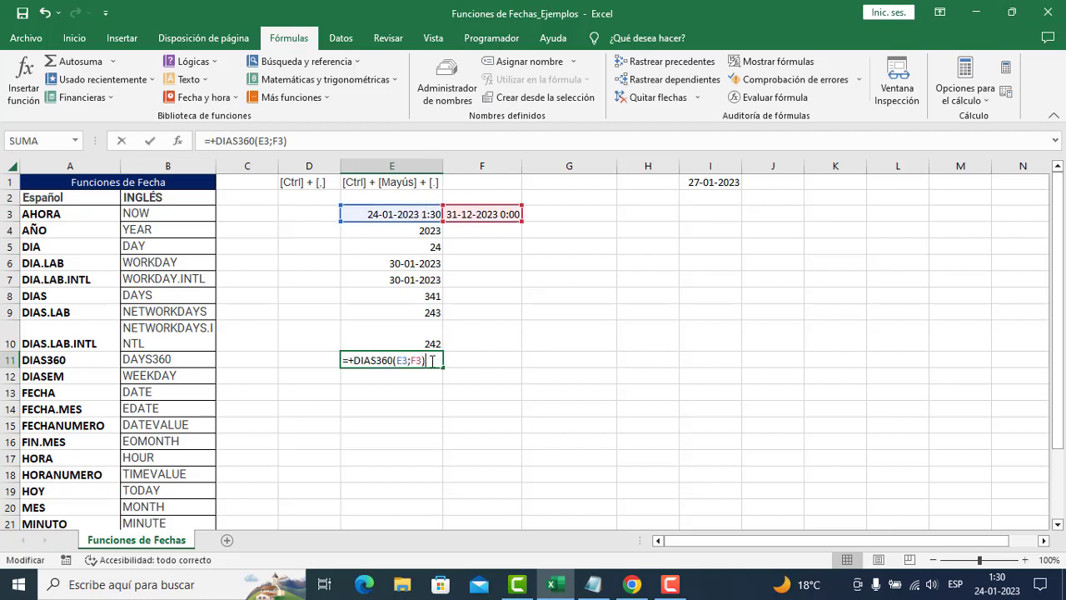
click(421, 360)
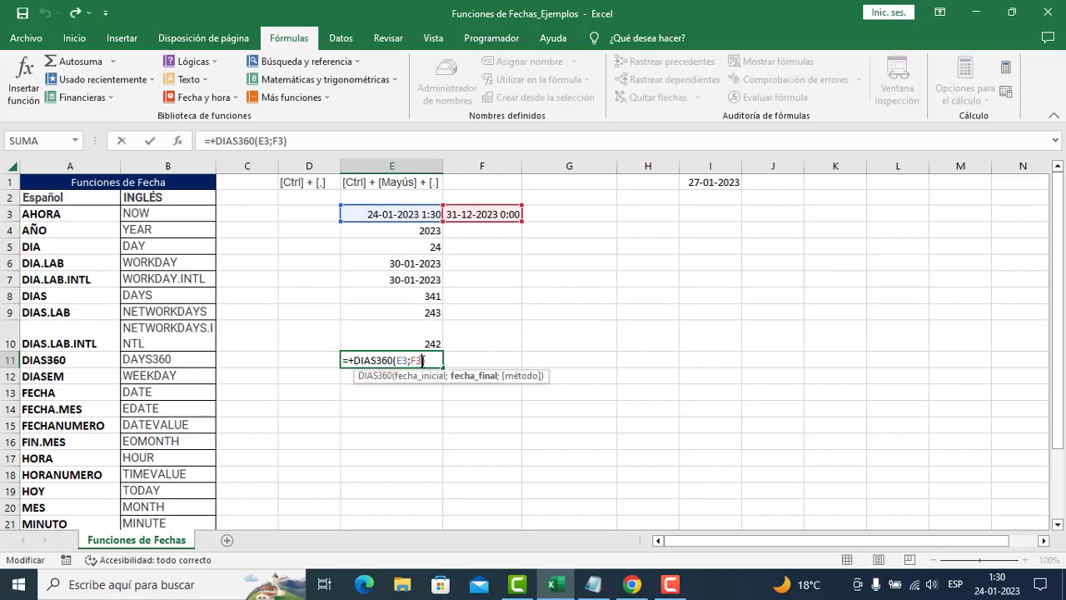
text(;)
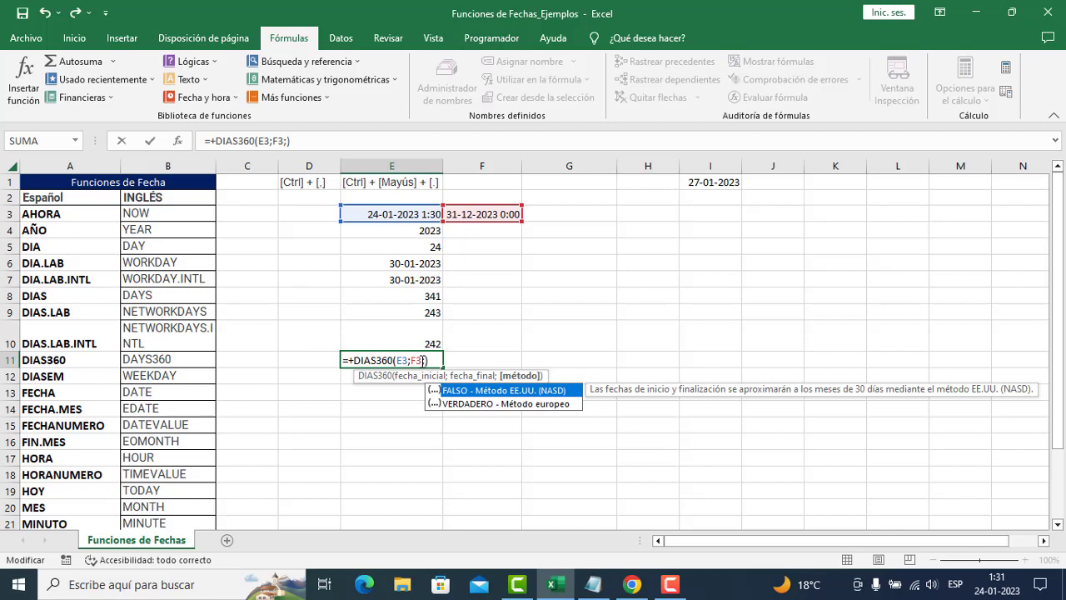
key(Return)
click(430, 358)
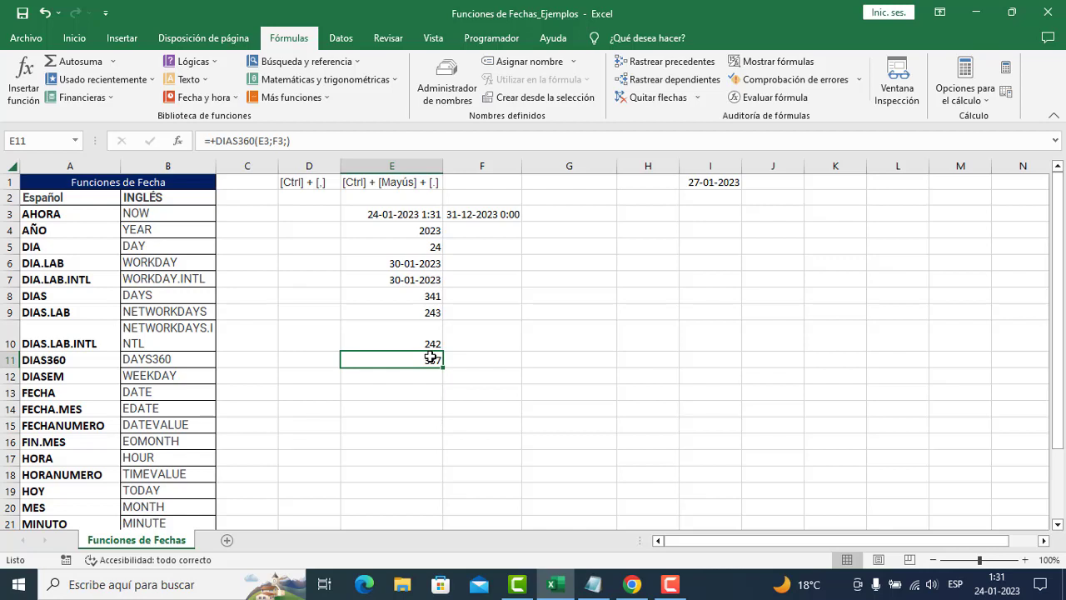
Enter a DIASEM formula in E12 that takes E3 as its date and review it.
click(62, 376)
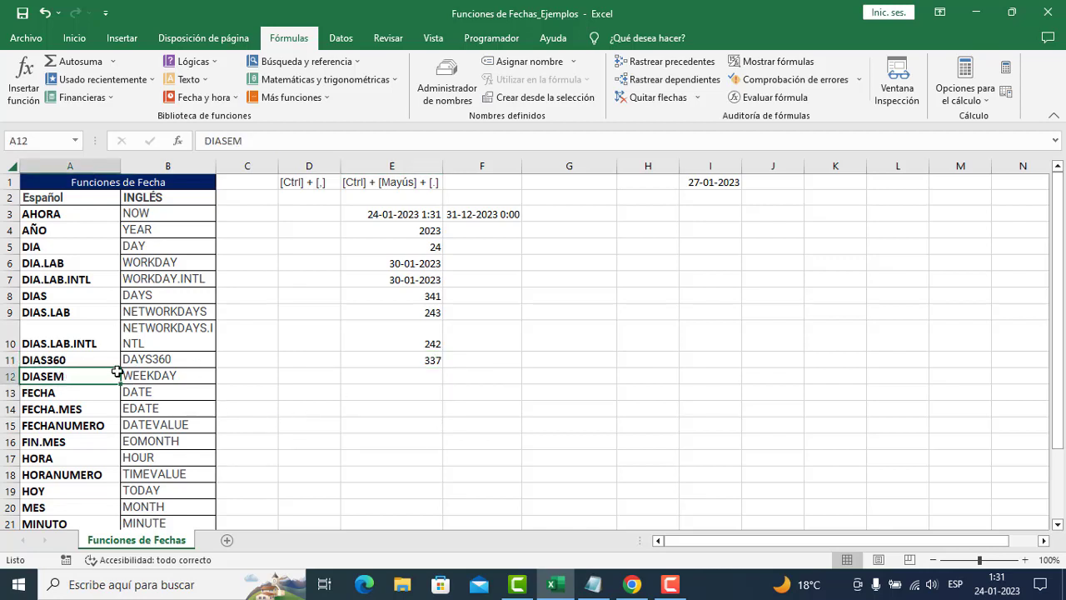
drag(116, 372, 134, 372)
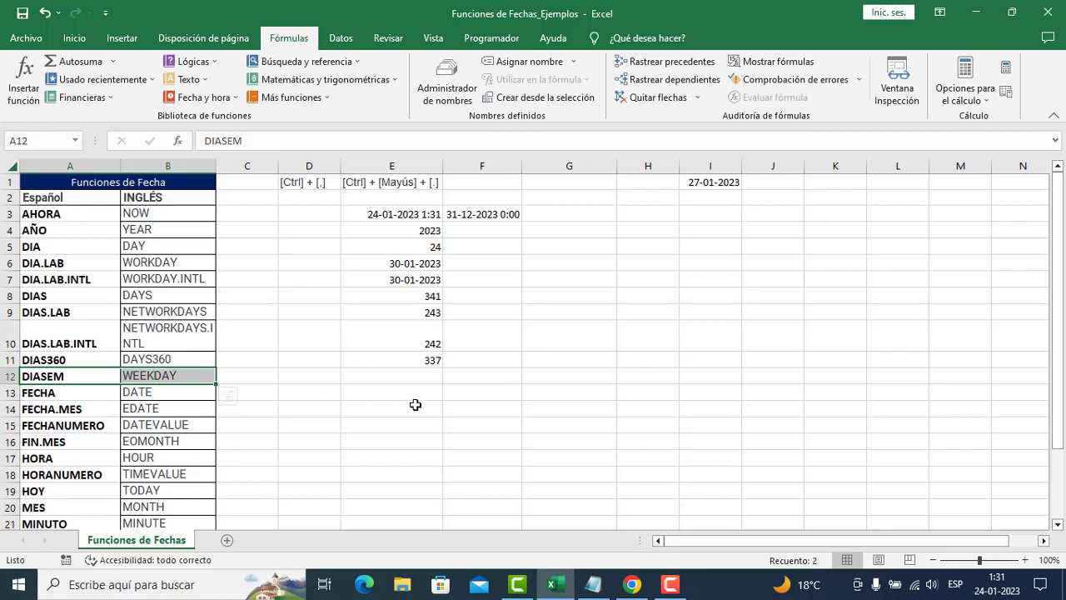
click(416, 374)
text(+DI)
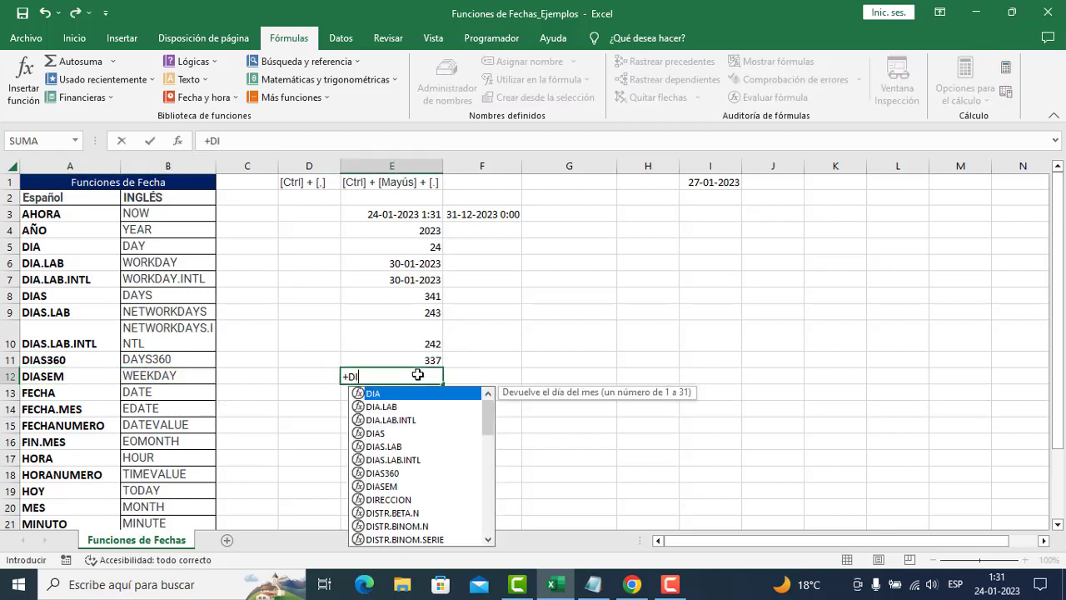
text(A)
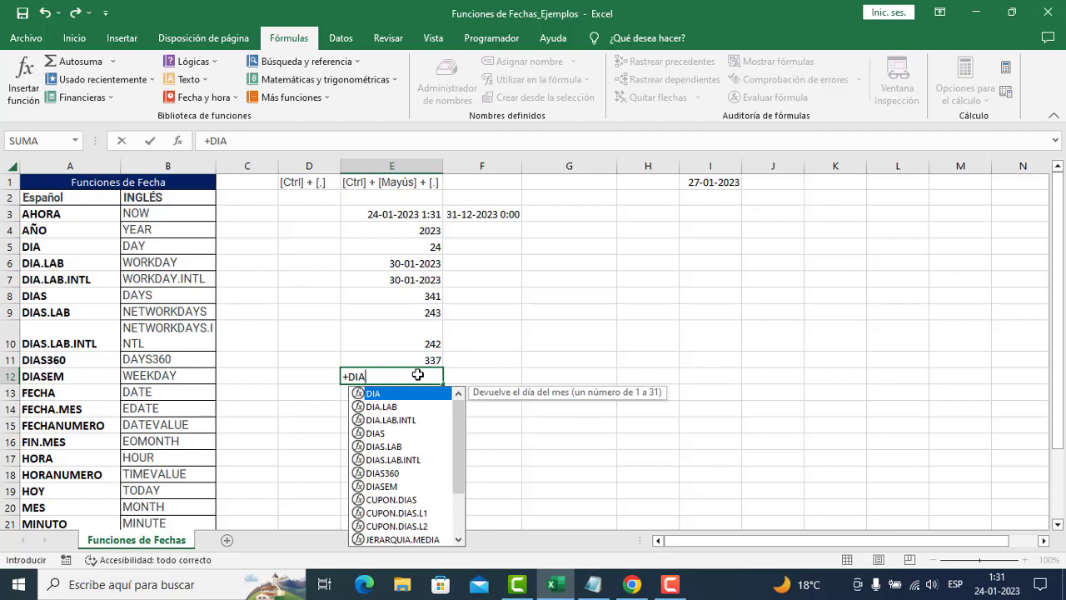
text(SEM()
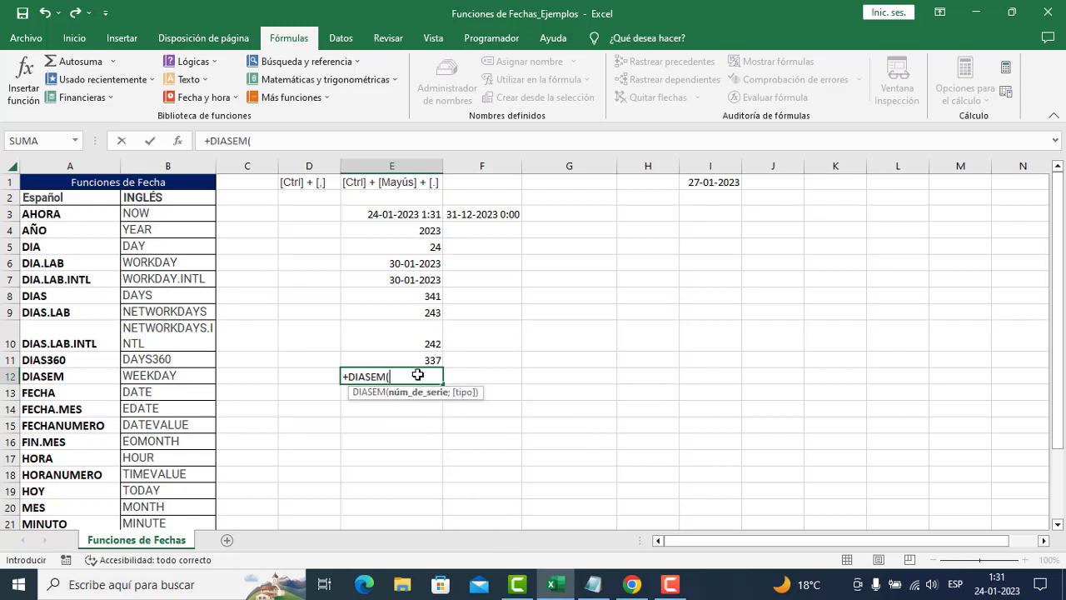
click(413, 218)
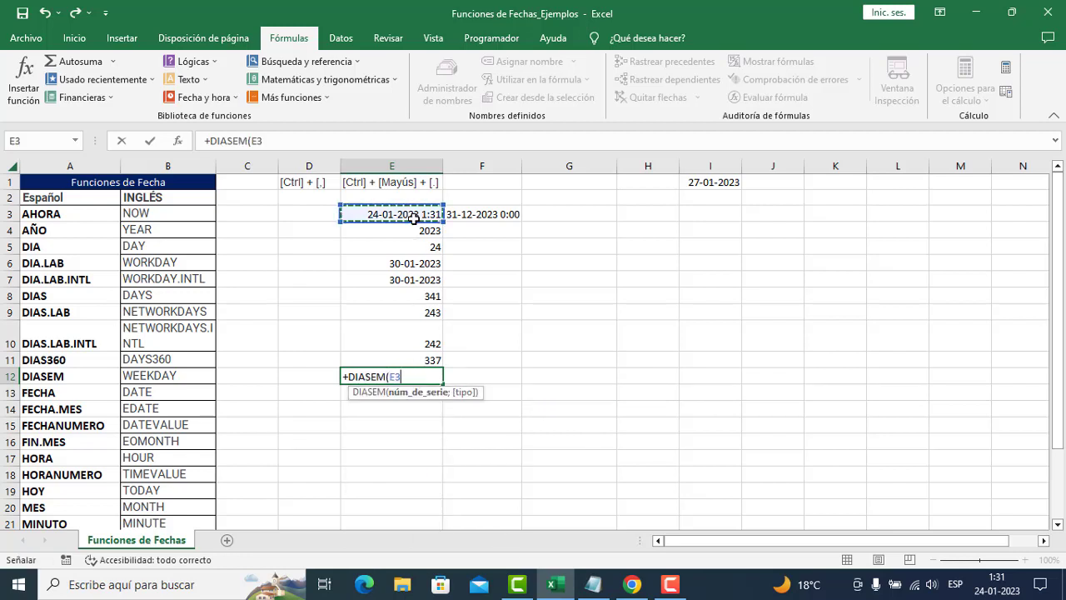
key(Return)
click(409, 380)
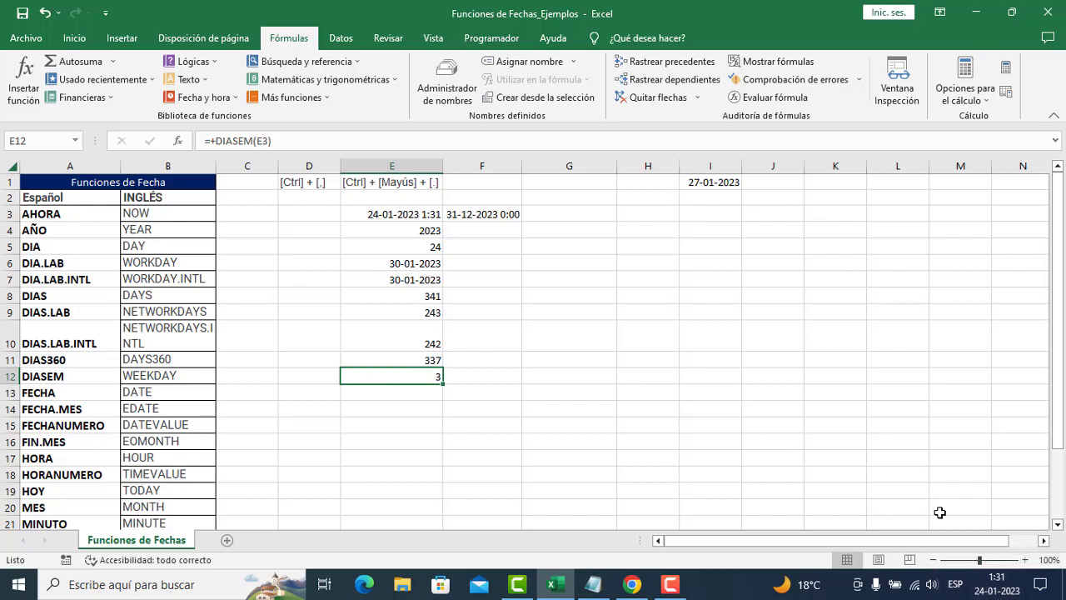
double_click(421, 375)
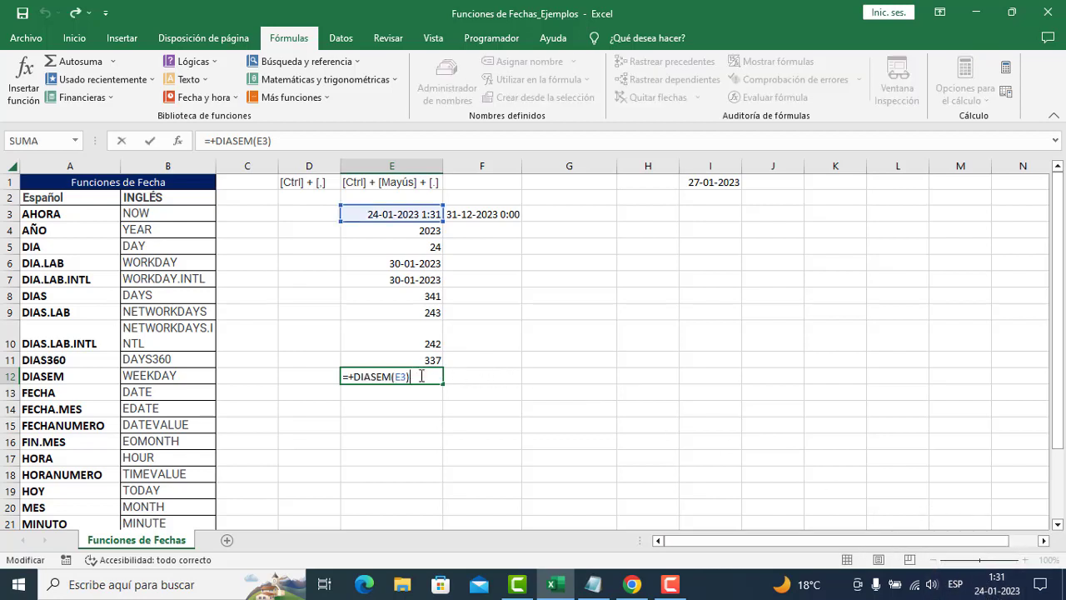
key(ctrl+Return)
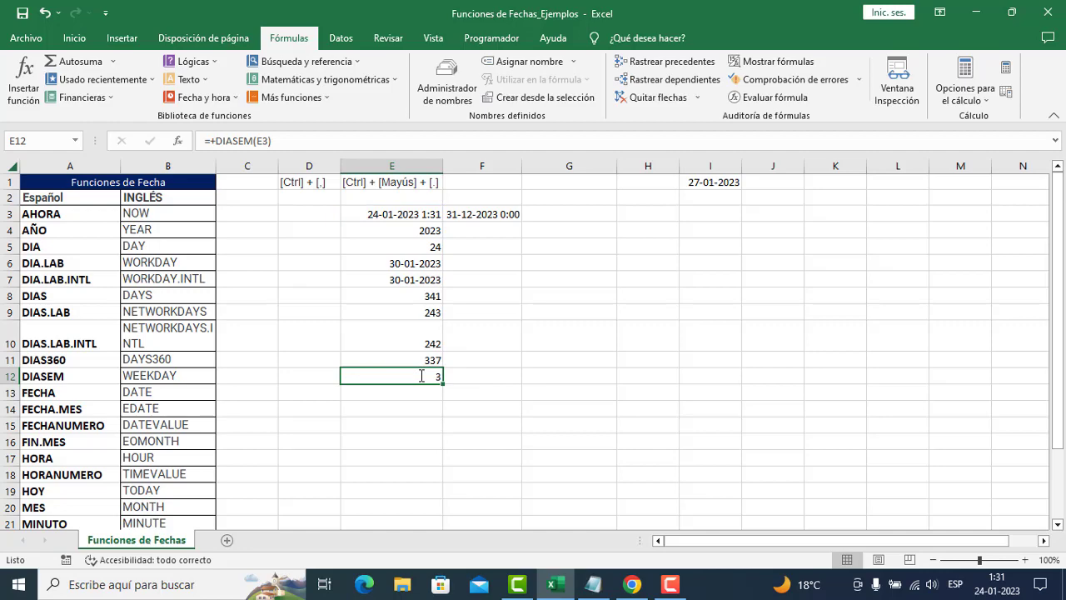
scroll(420, 376, down, 1)
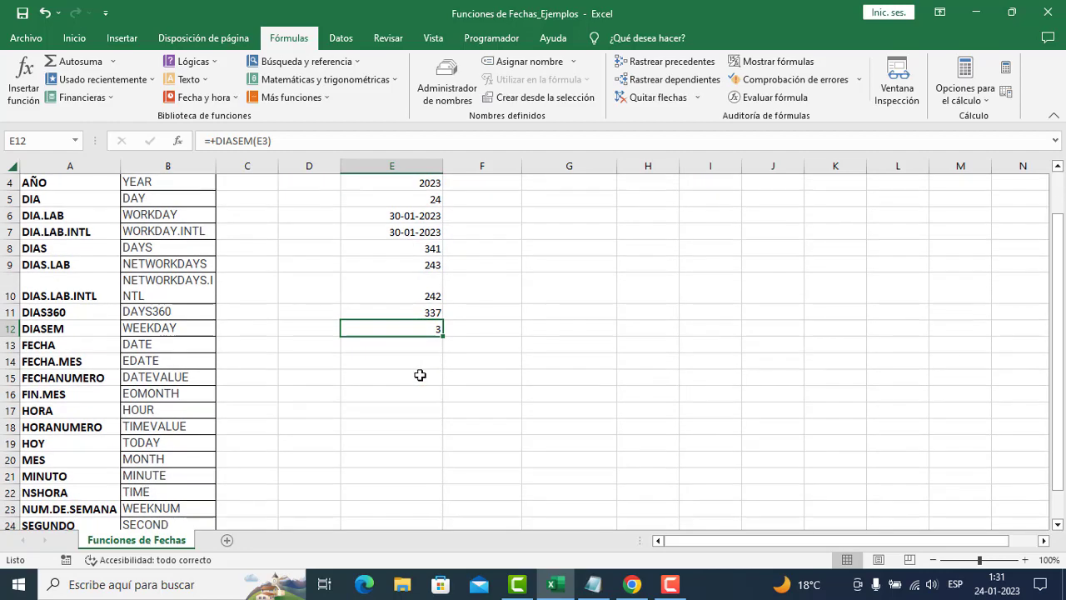
click(414, 345)
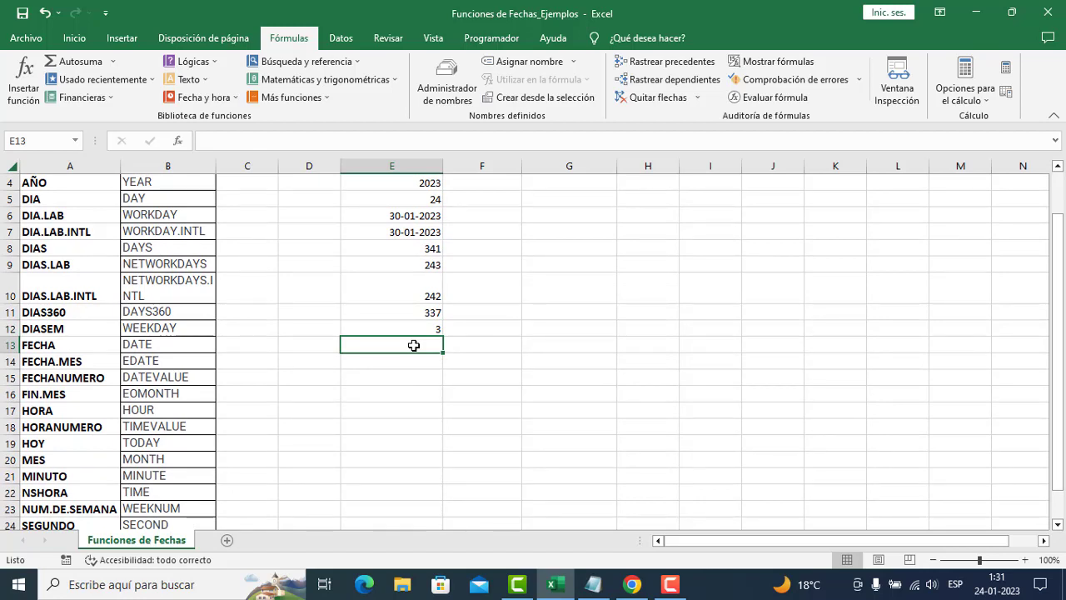
text(+)
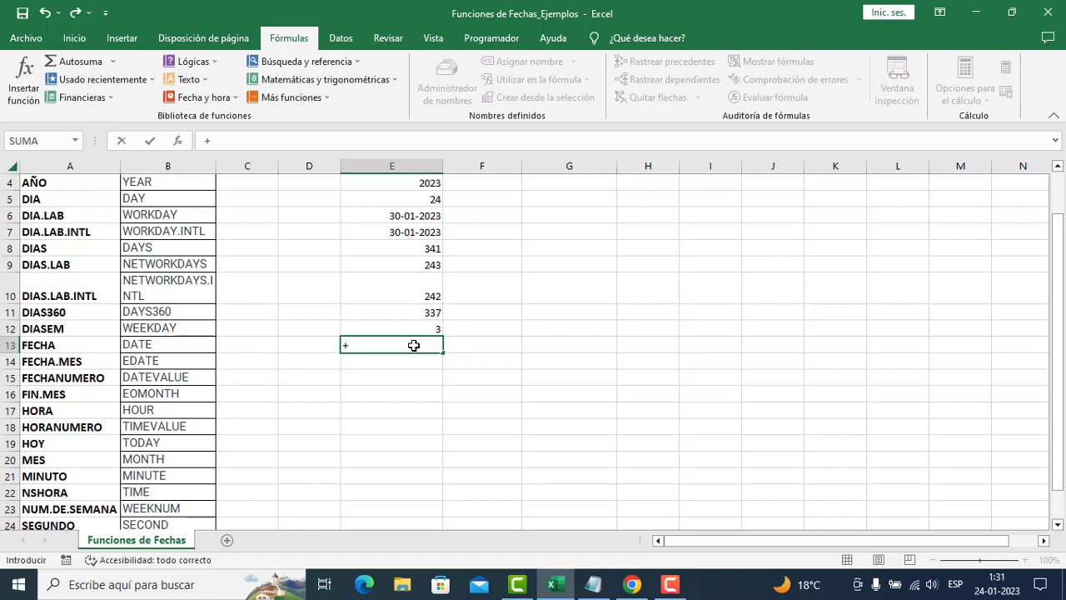
key(Escape)
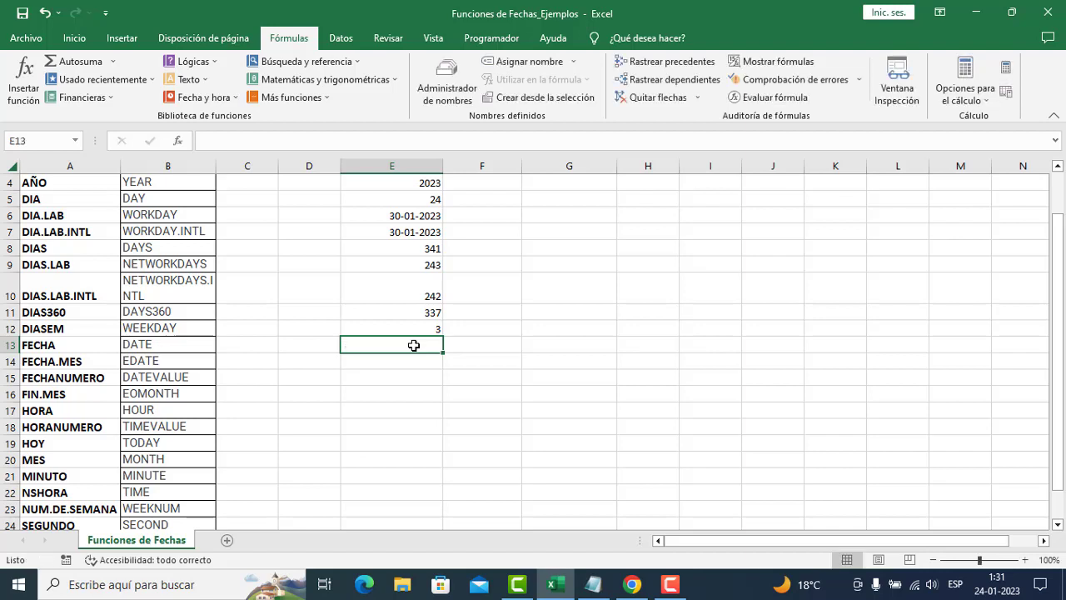
Enter a FECHA formula in E13 with year 2023, month 01 and day 01.
click(94, 355)
click(86, 342)
click(419, 342)
text(+FECH)
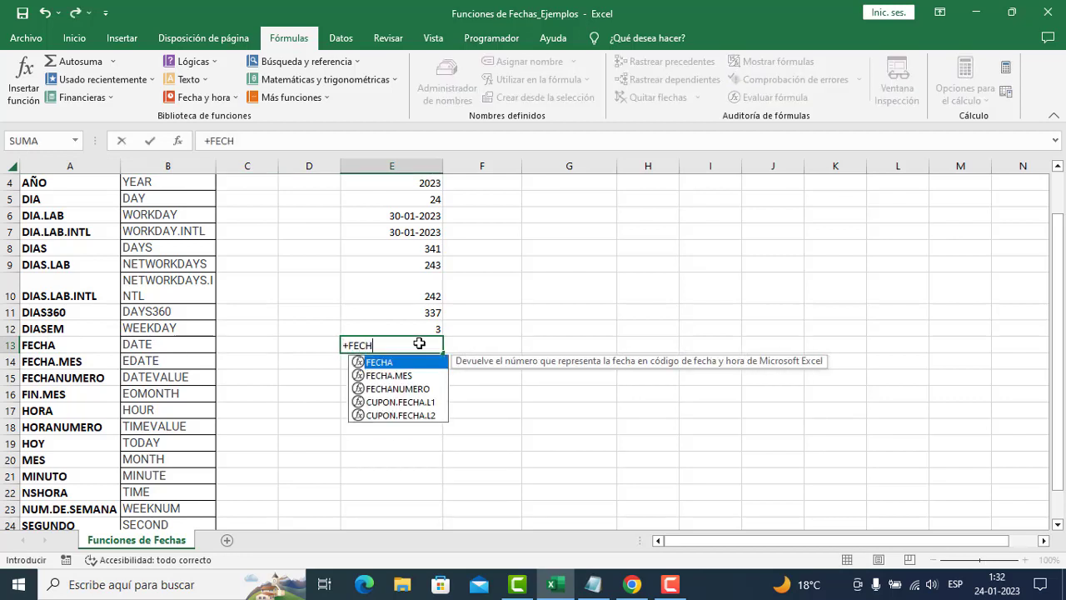
key(Tab)
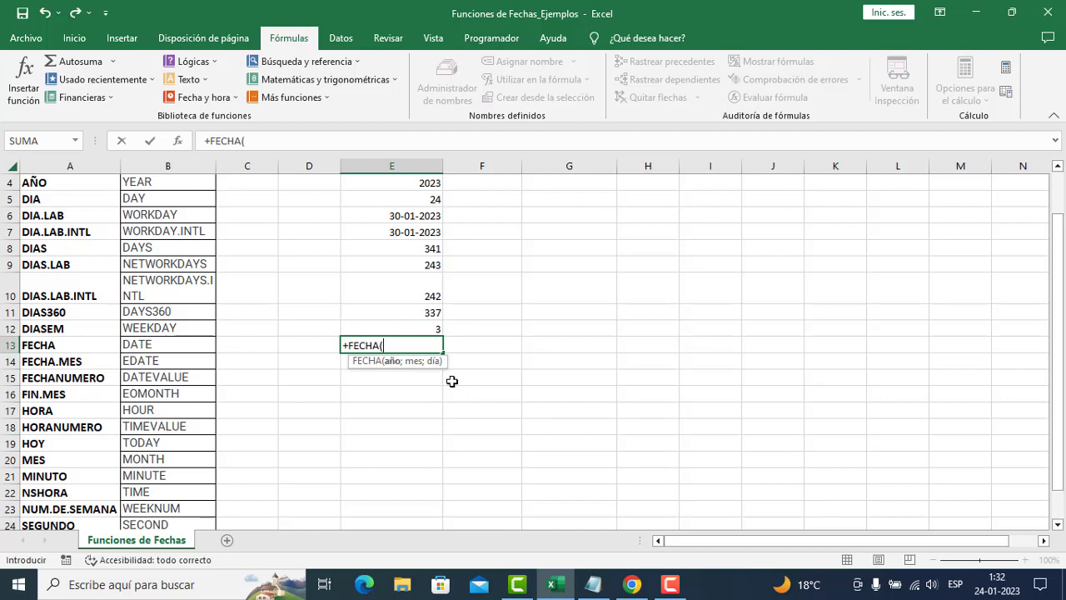
text(2023;)
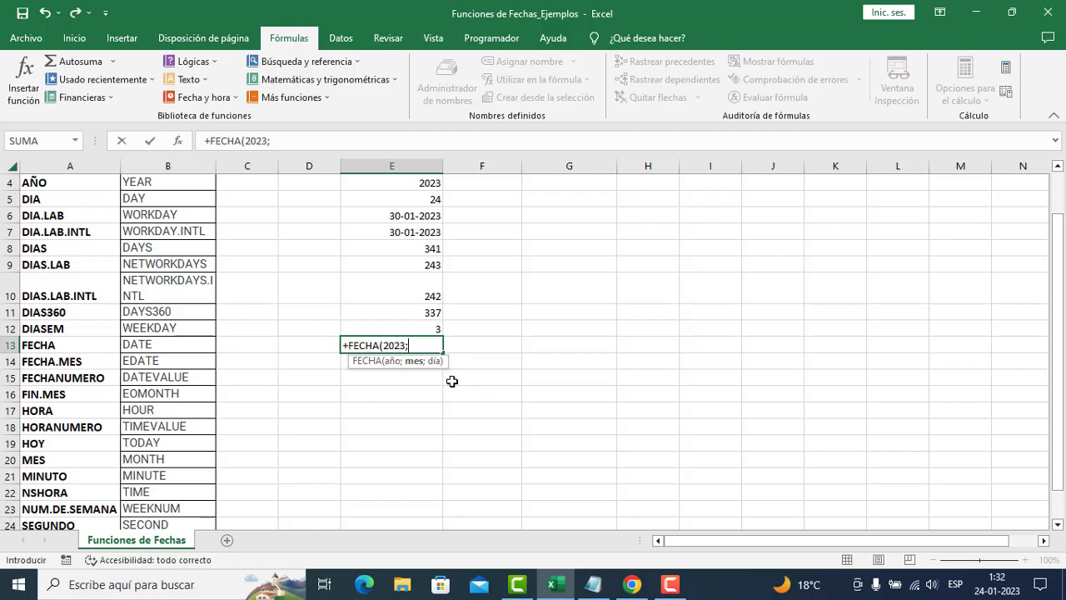
text(01;01))
key(Return)
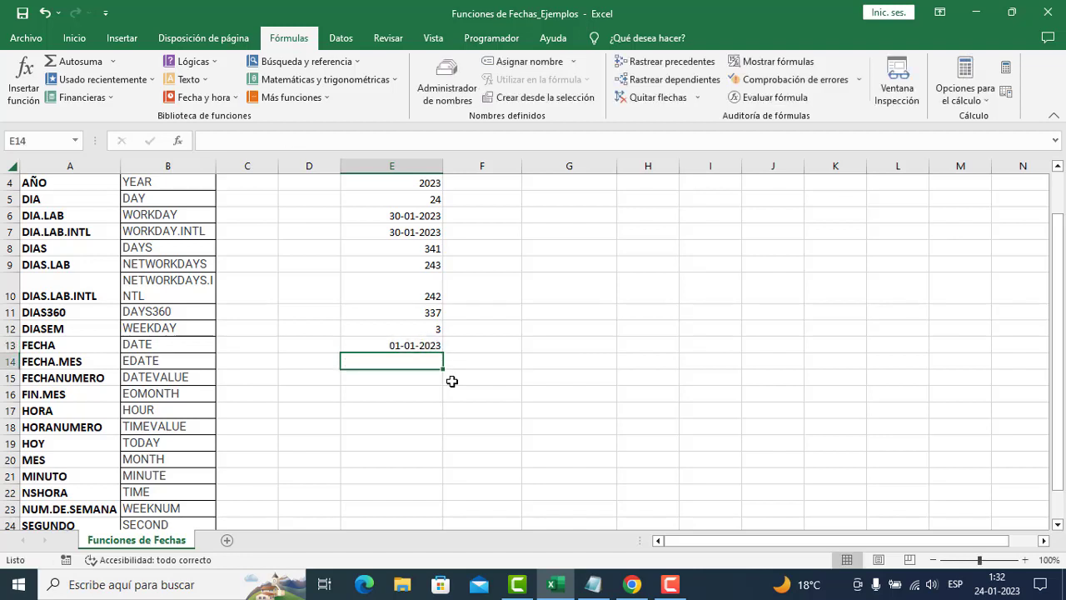
Replace the year argument of the FECHA formula in E13 with AÑO(E3).
click(410, 340)
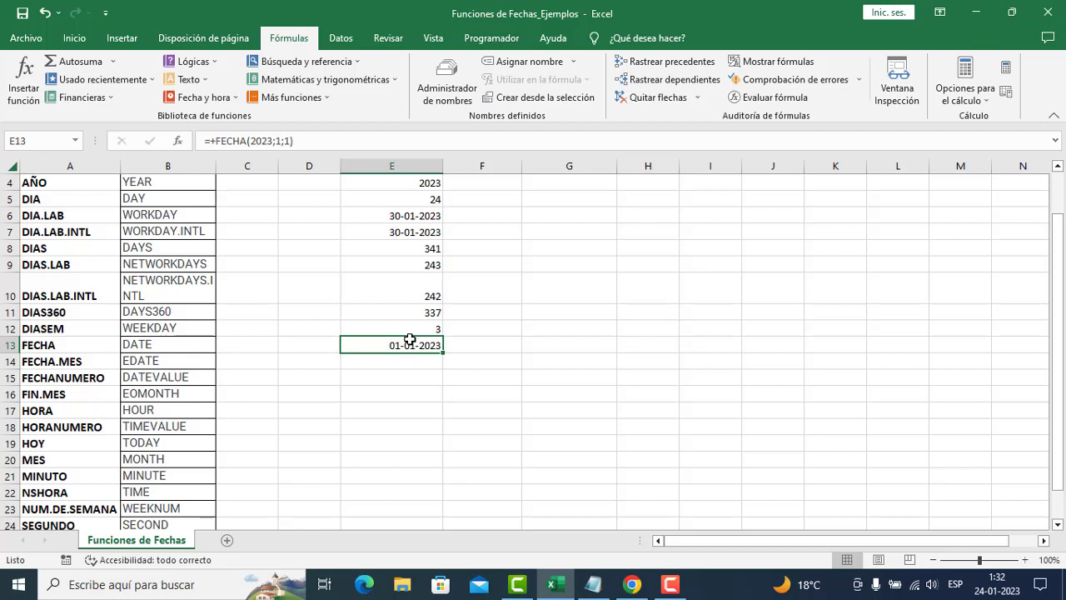
double_click(410, 340)
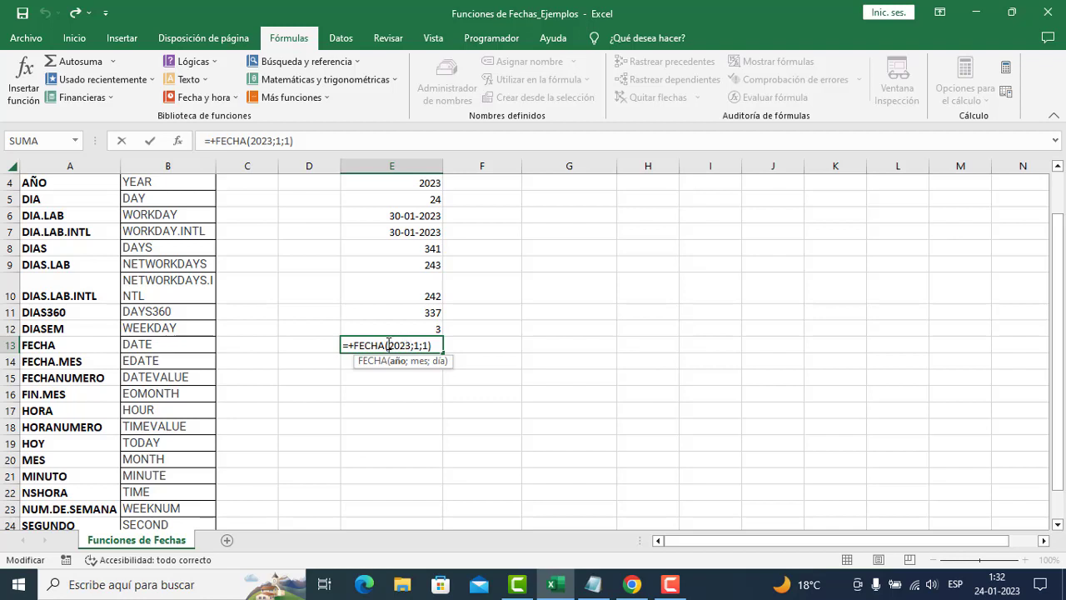
text(AÑO()
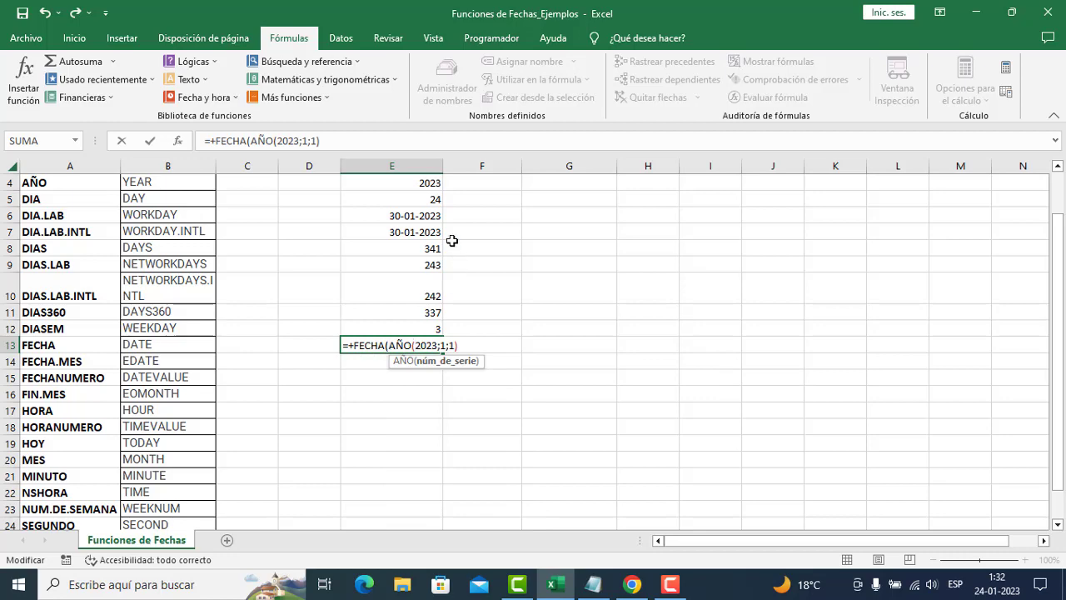
scroll(453, 242, up, 1)
click(426, 215)
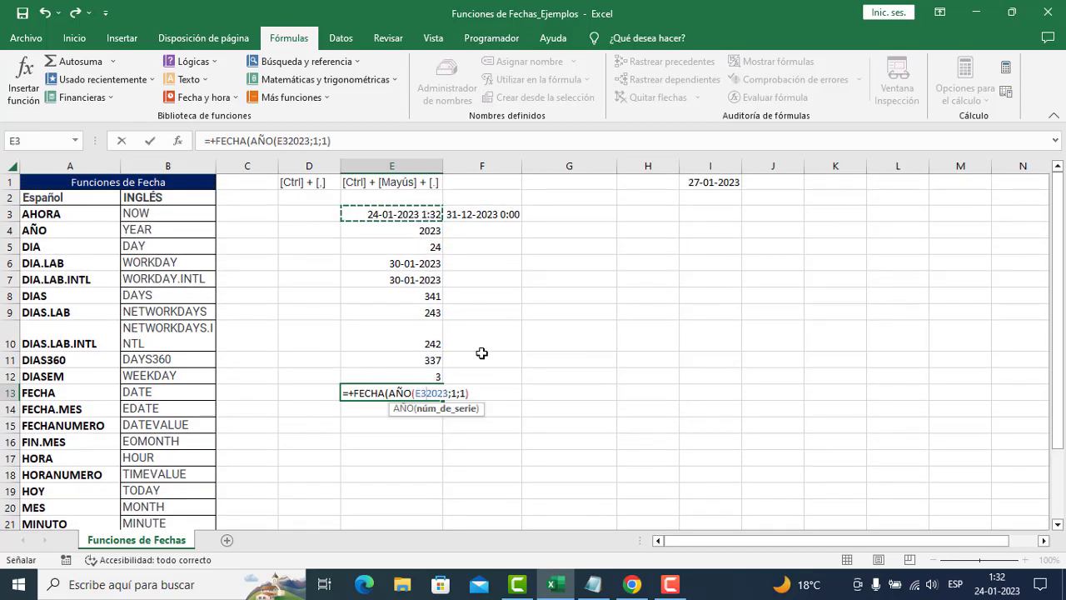
click(449, 393)
key(BackSpace)
key(BackSpace)
key(BackSpace)
key(BackSpace)
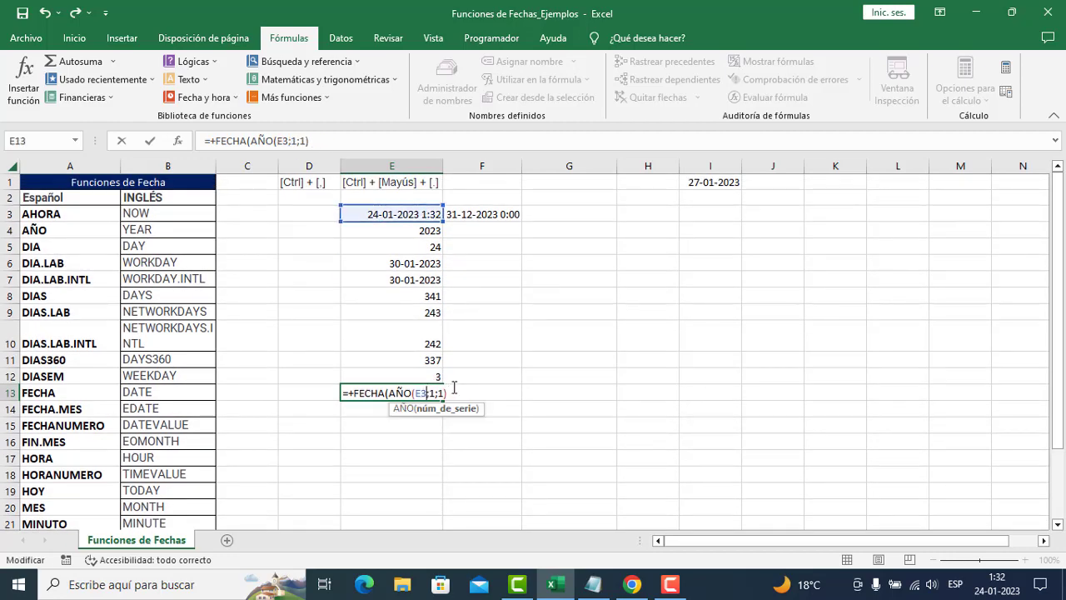
text())
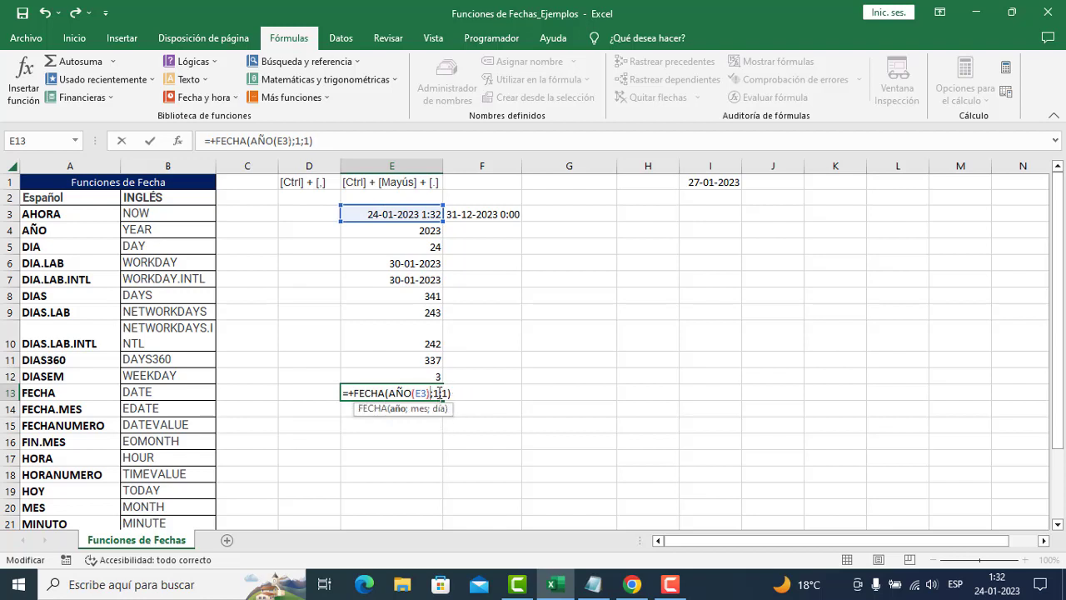
Replace the month argument of the FECHA formula in E13 with MES(E3).
key(Right)
key(Right)
key(Delete)
text(M)
text(ES()
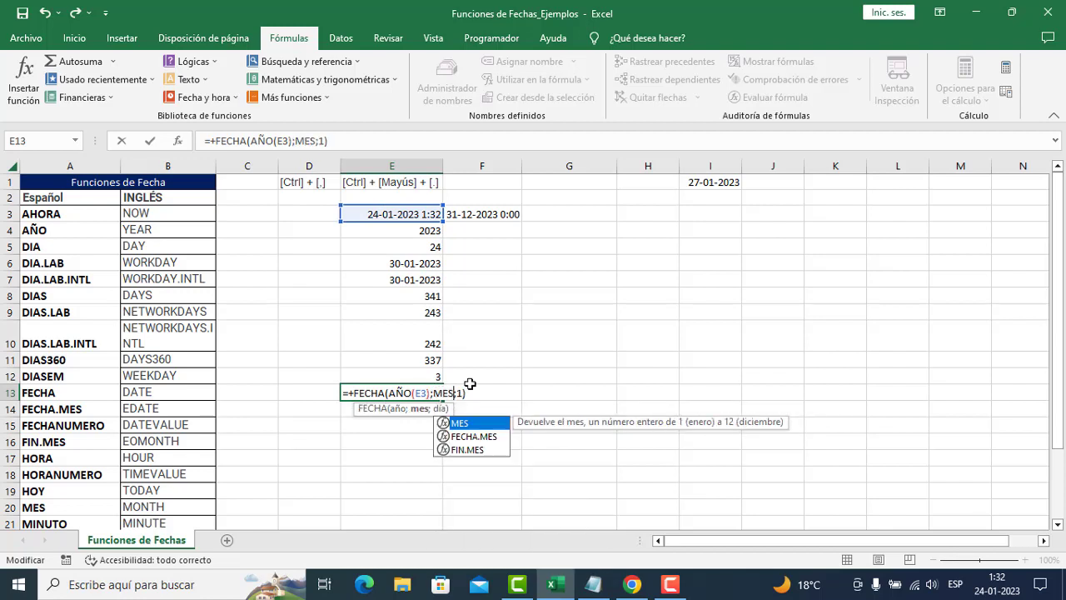
click(415, 213)
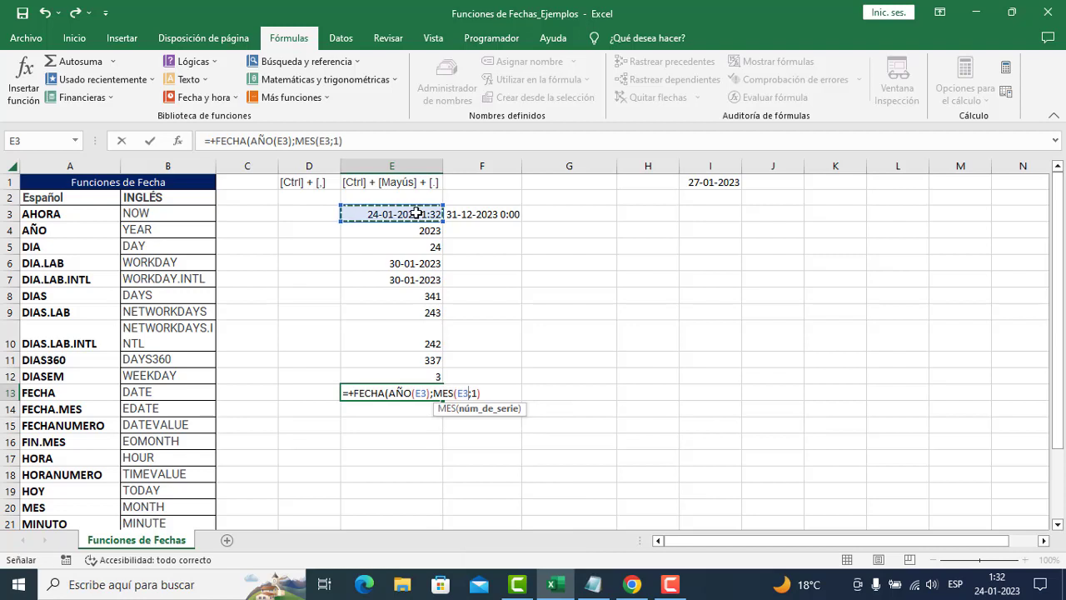
text())
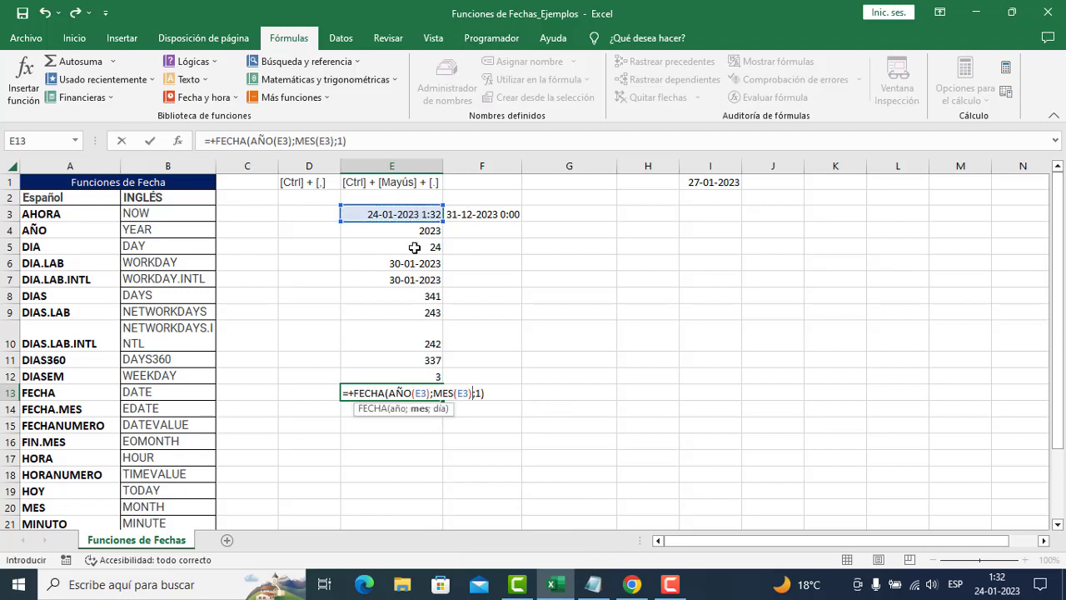
Replace the day argument with DIA(E3), complete the FECHA formula in E13 and review it.
click(480, 391)
key(BackSpace)
text(DI)
key(Tab)
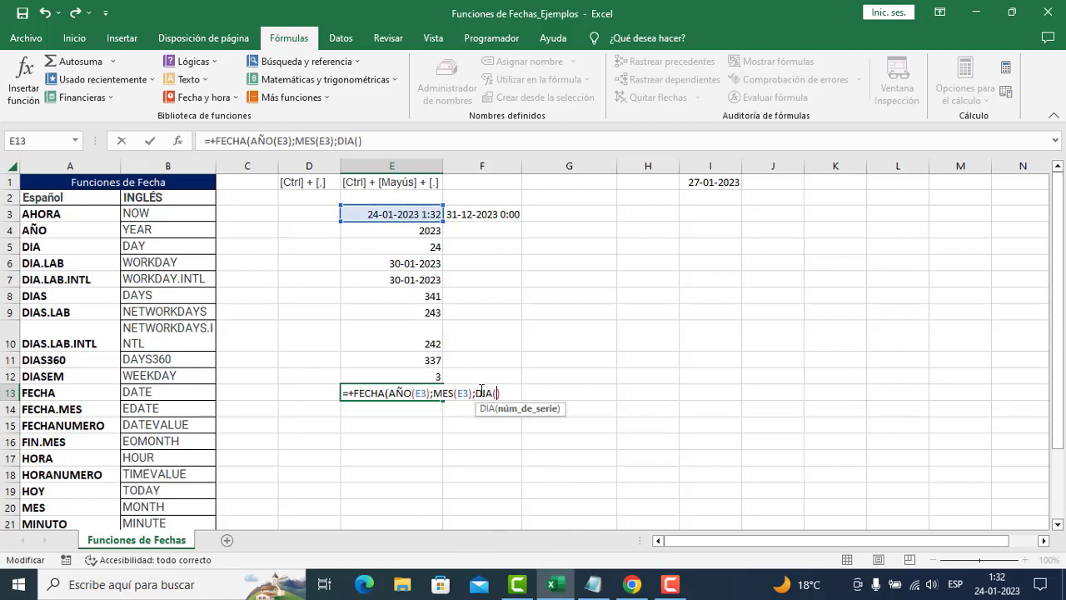
click(411, 215)
text())
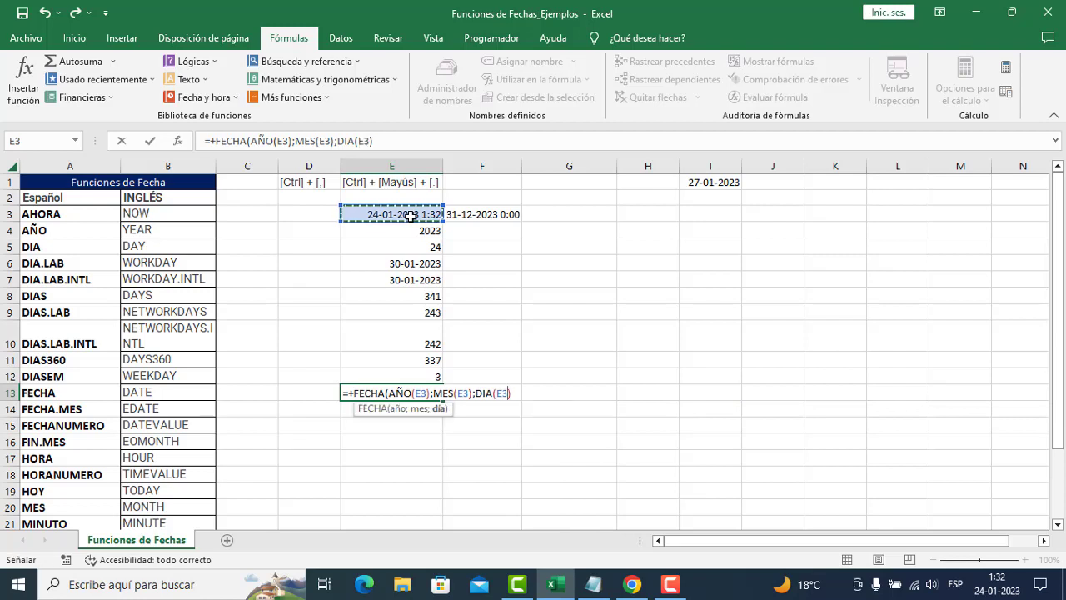
key(Return)
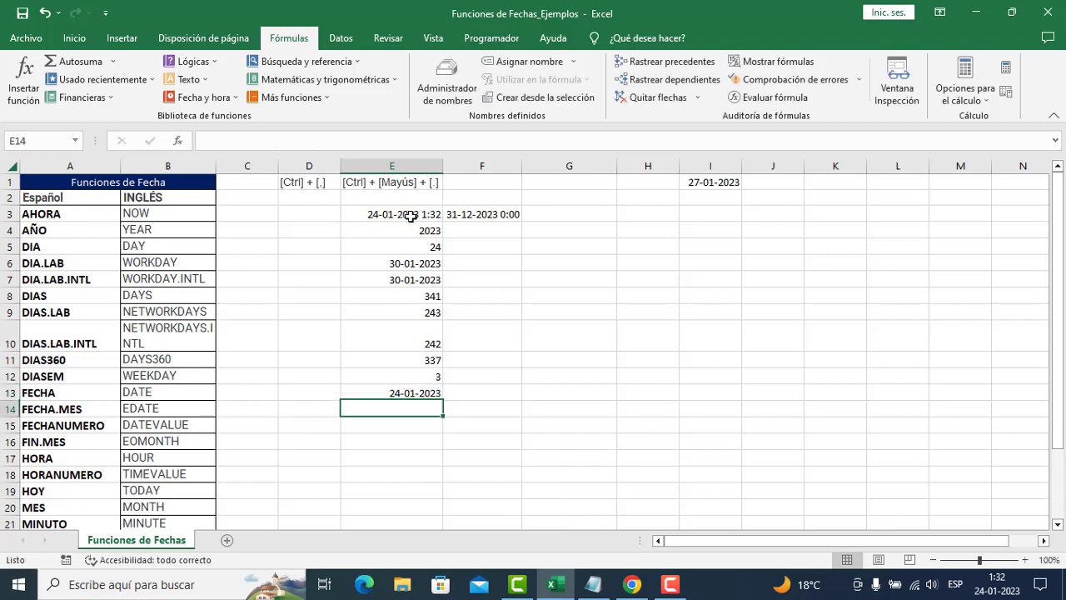
click(423, 393)
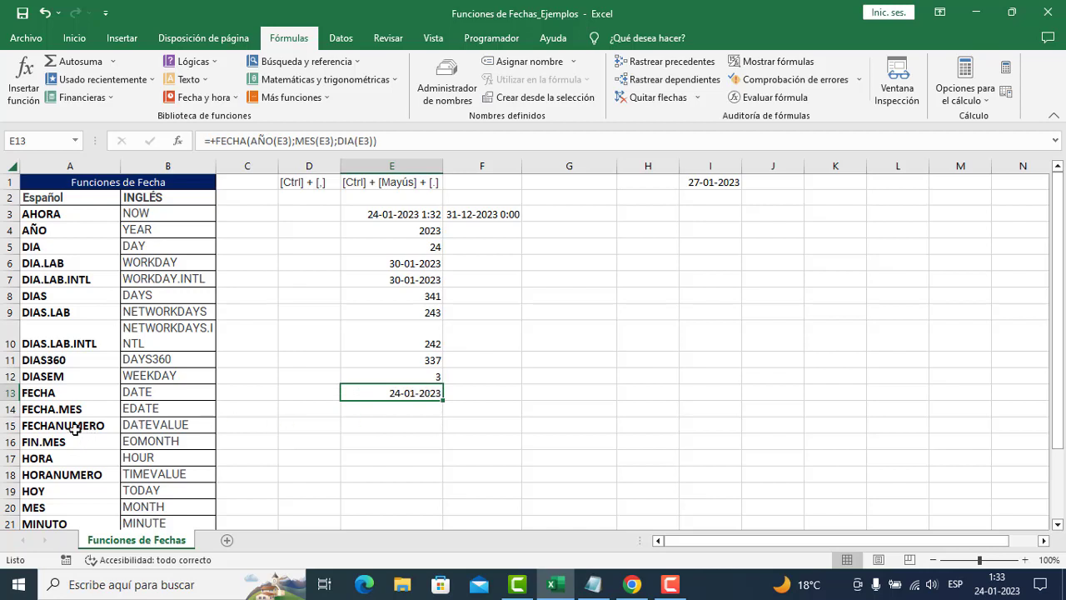
Enter a FECHA.MES formula in E14 with E13 as the start date and 2 months.
drag(75, 427, 167, 425)
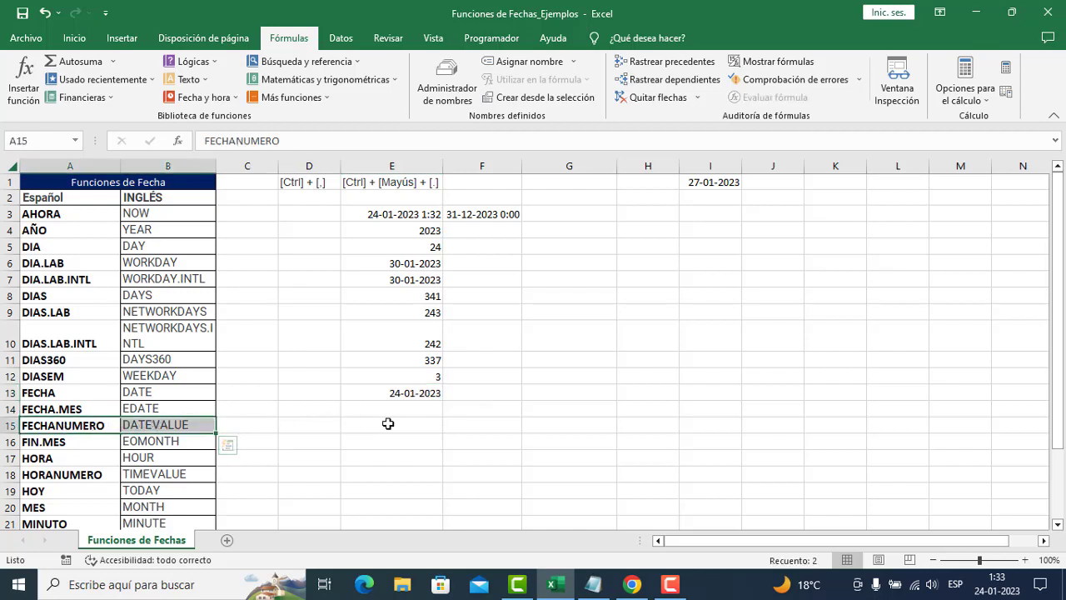
click(34, 410)
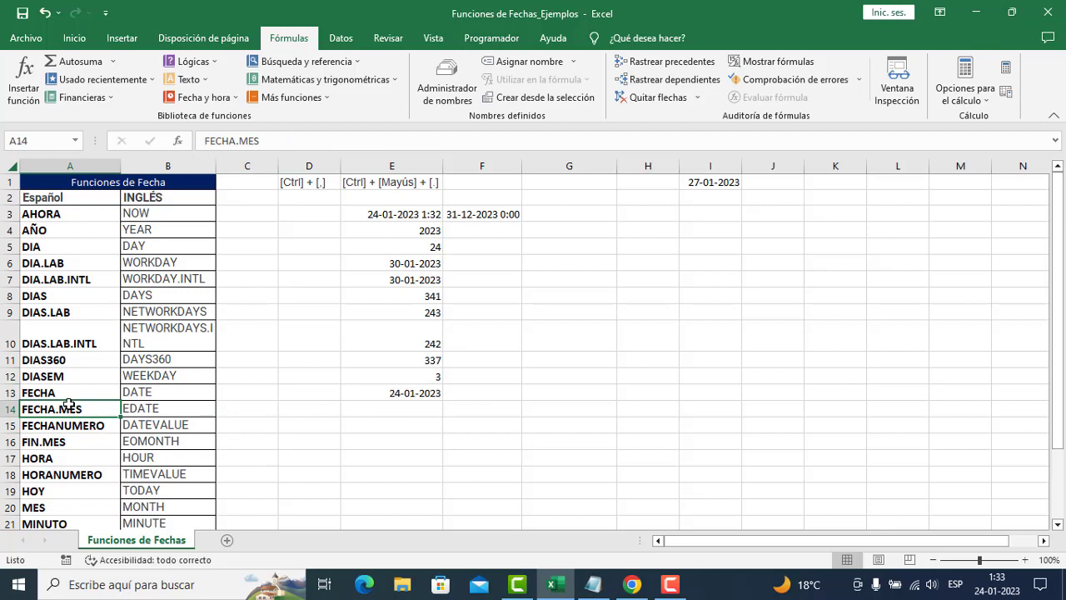
click(341, 405)
text(+)
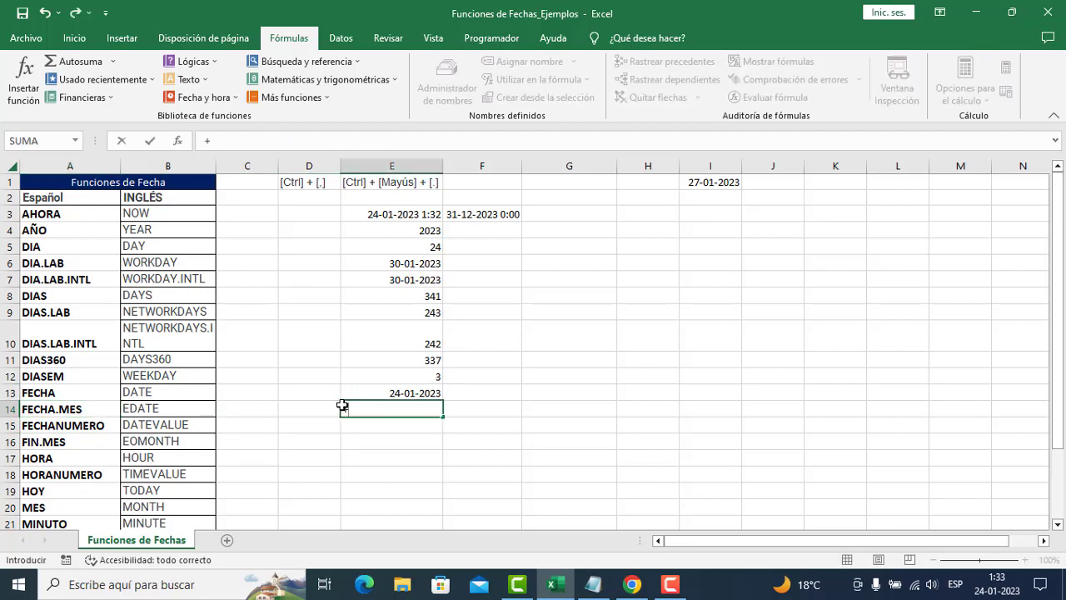
text(FE)
key(Down)
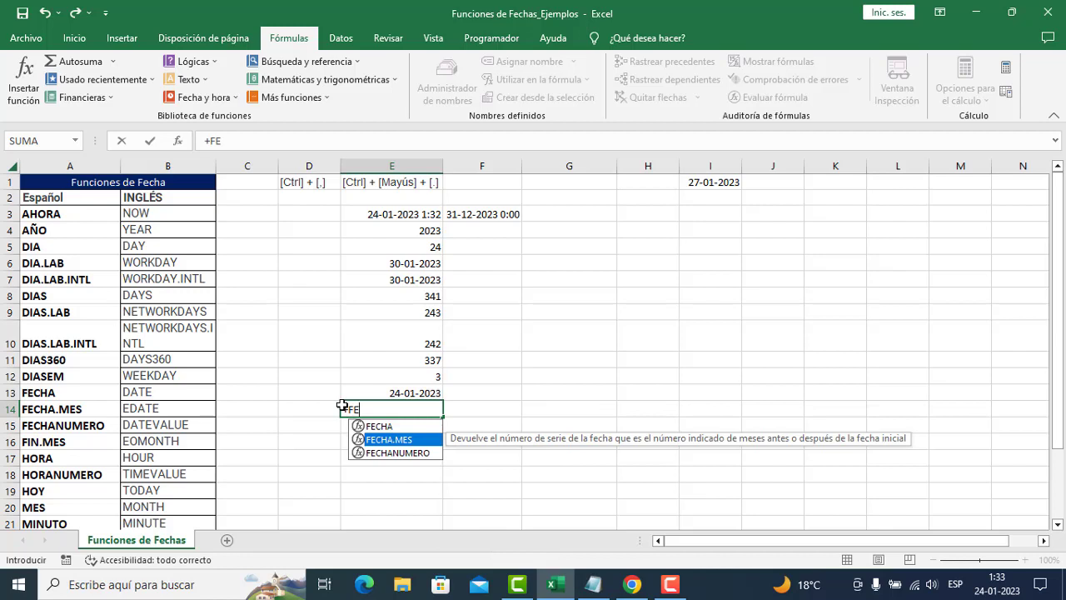
key(Tab)
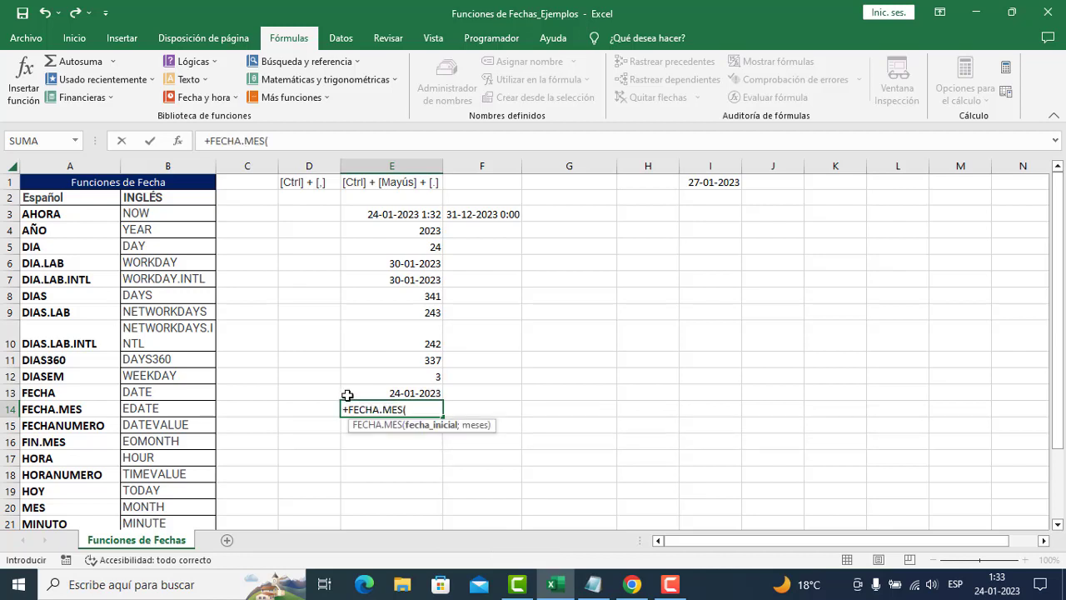
key(BackSpace)
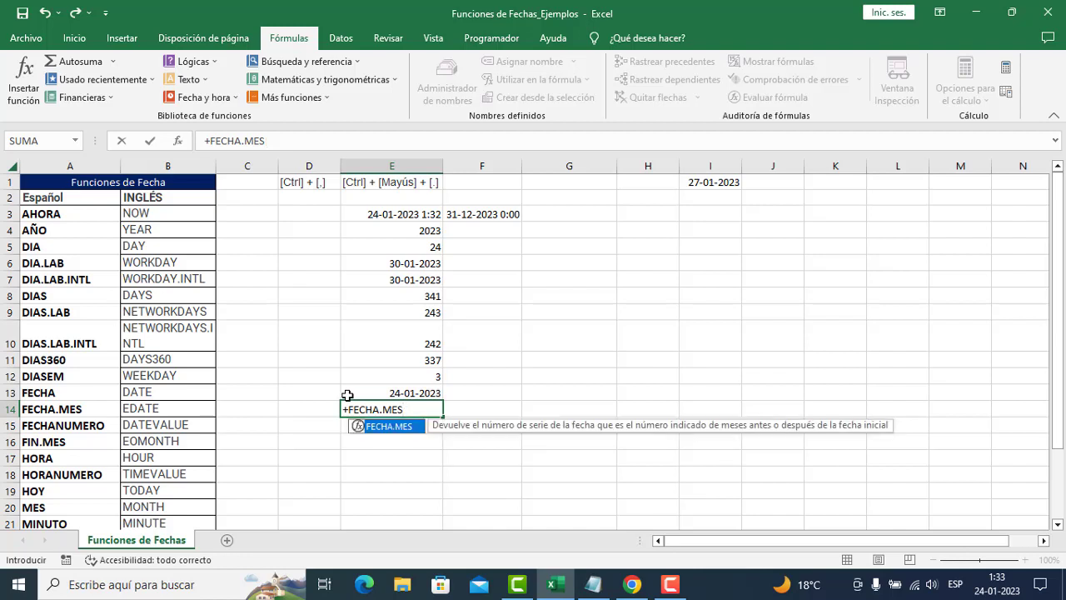
text(()
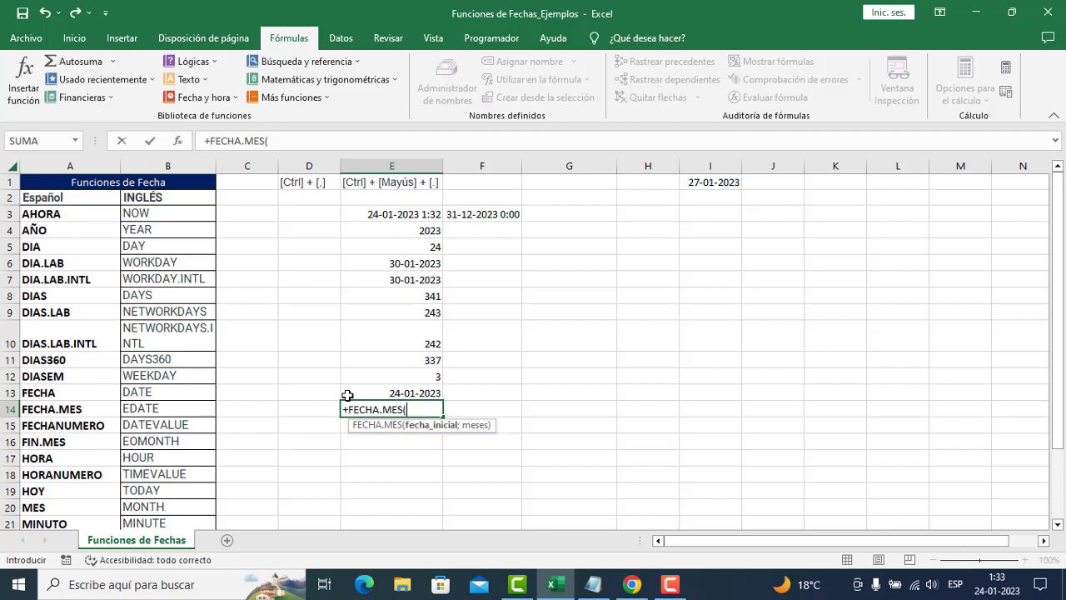
click(399, 392)
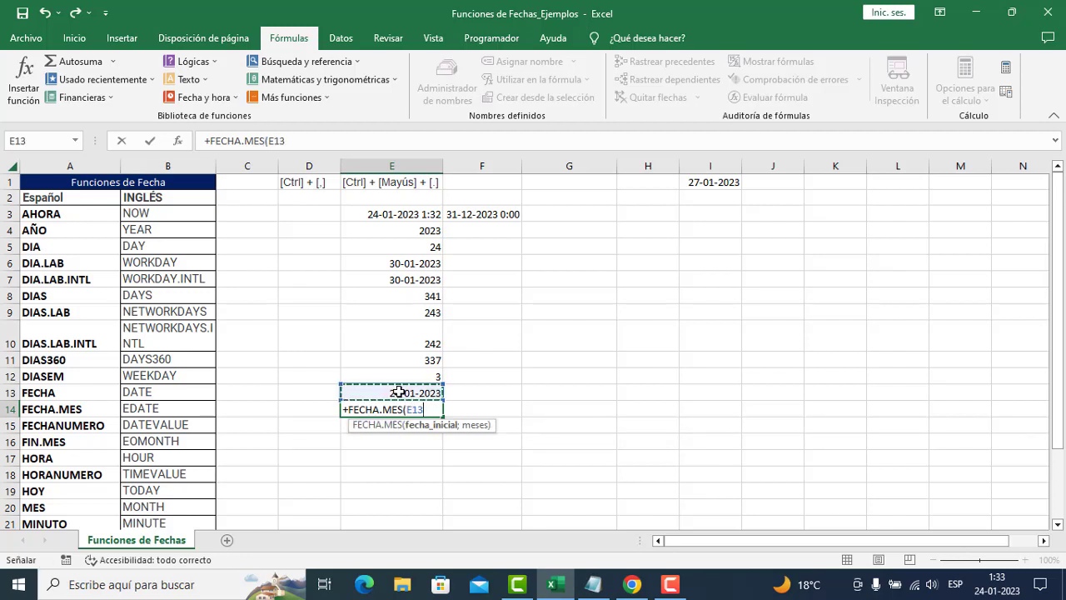
text(;)
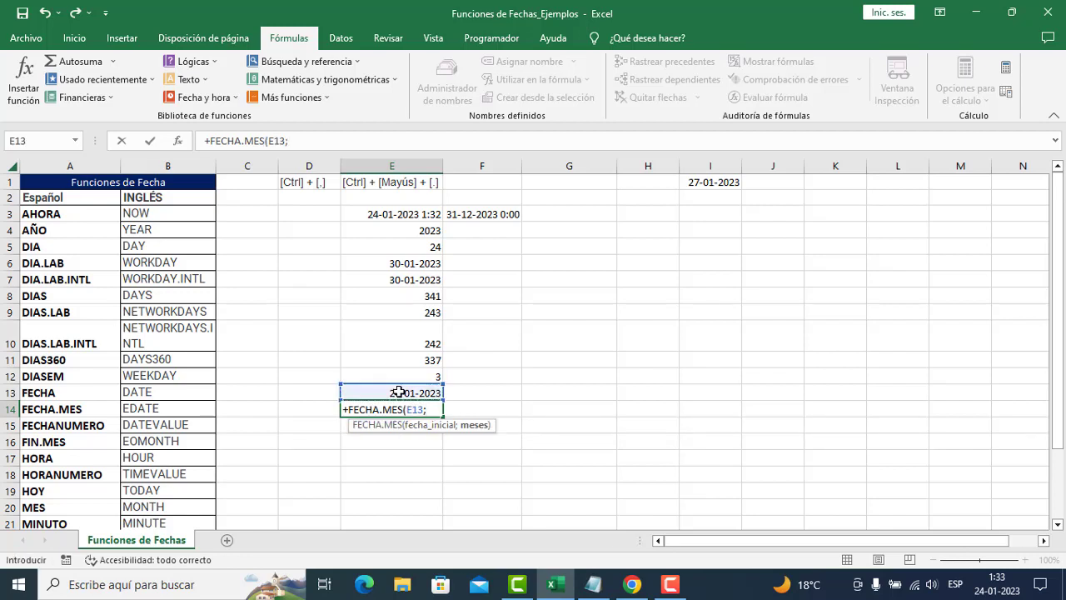
text(2))
key(Return)
Format the FECHA.MES result in E14 with the Fecha number category.
click(394, 409)
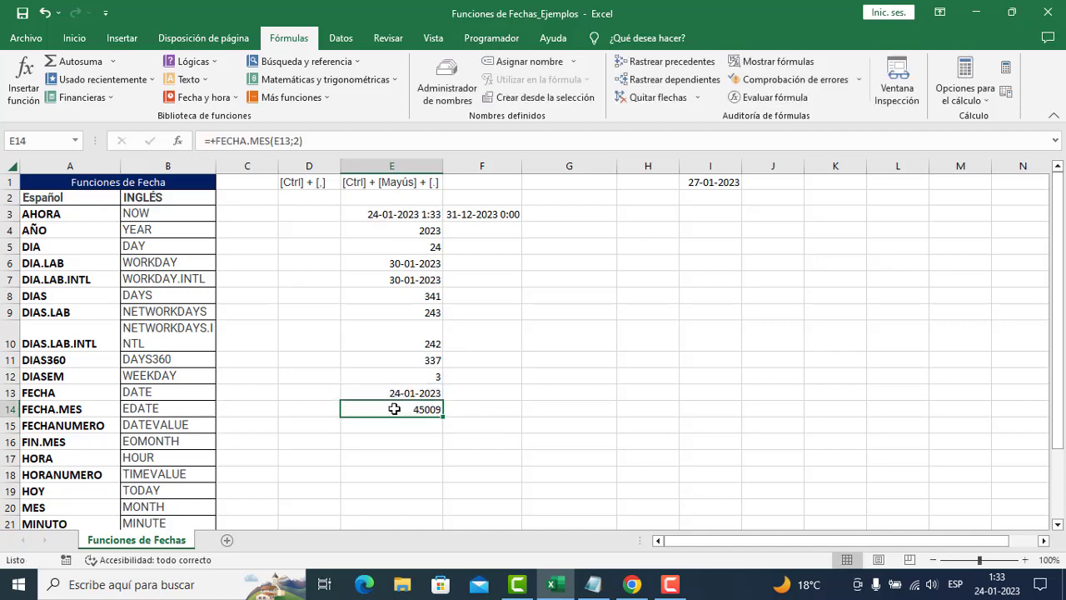
key(ctrl+1)
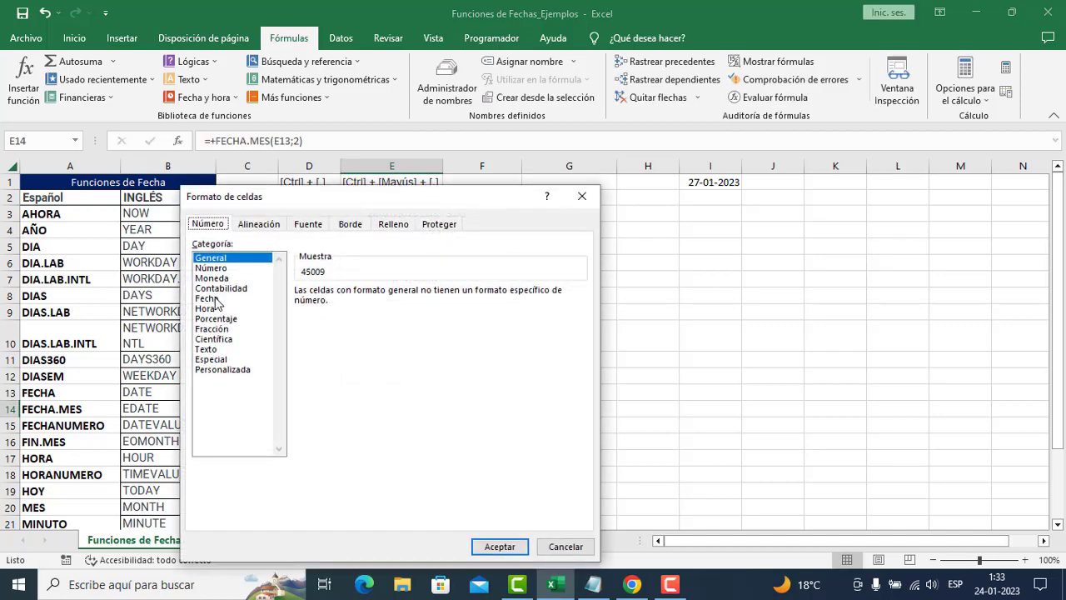
click(218, 298)
click(500, 546)
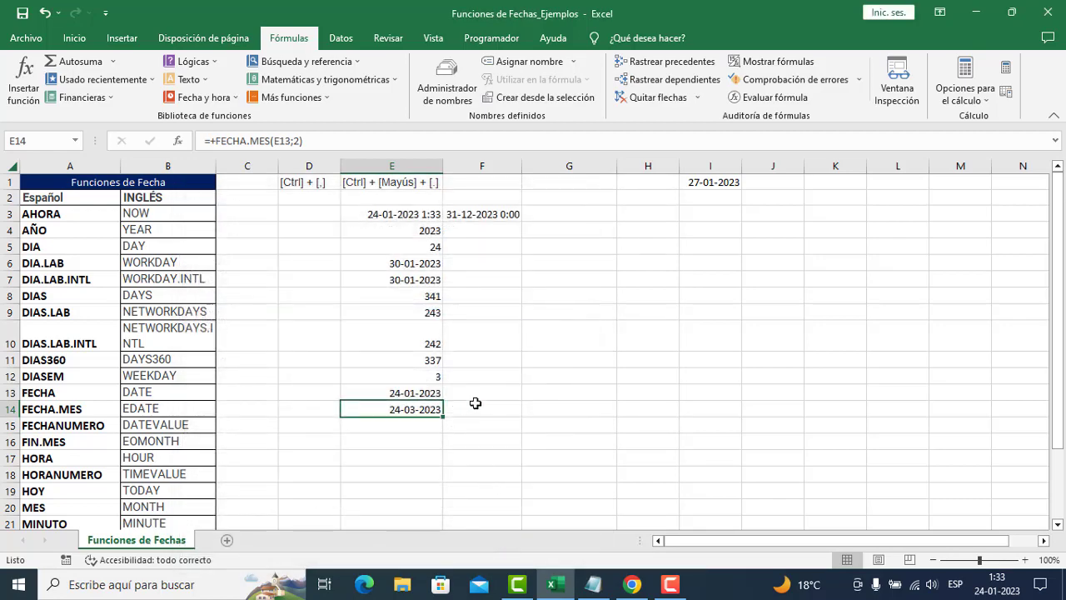
double_click(414, 411)
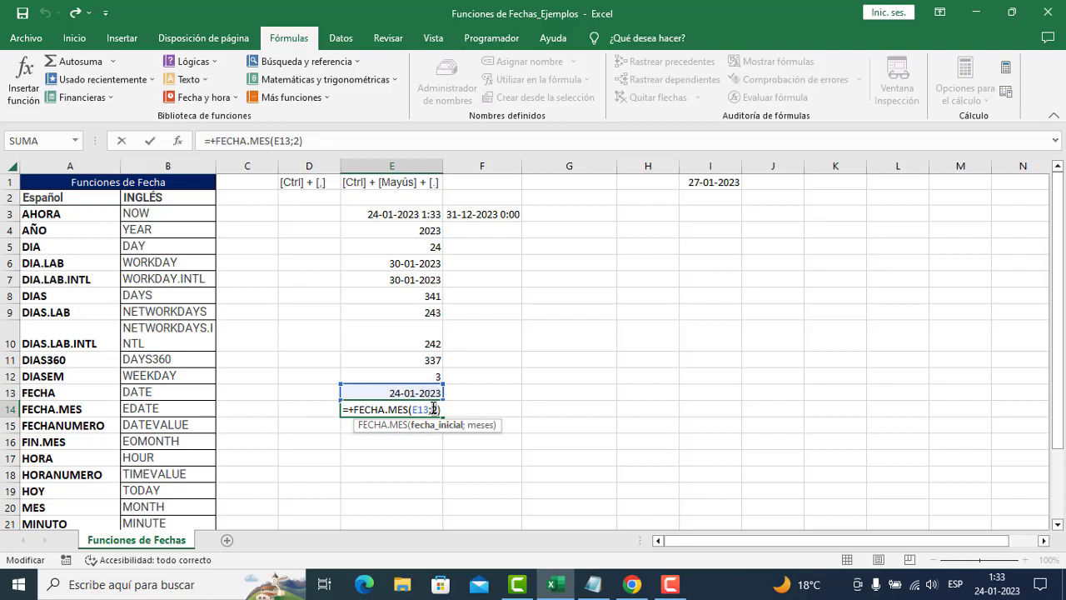
click(468, 392)
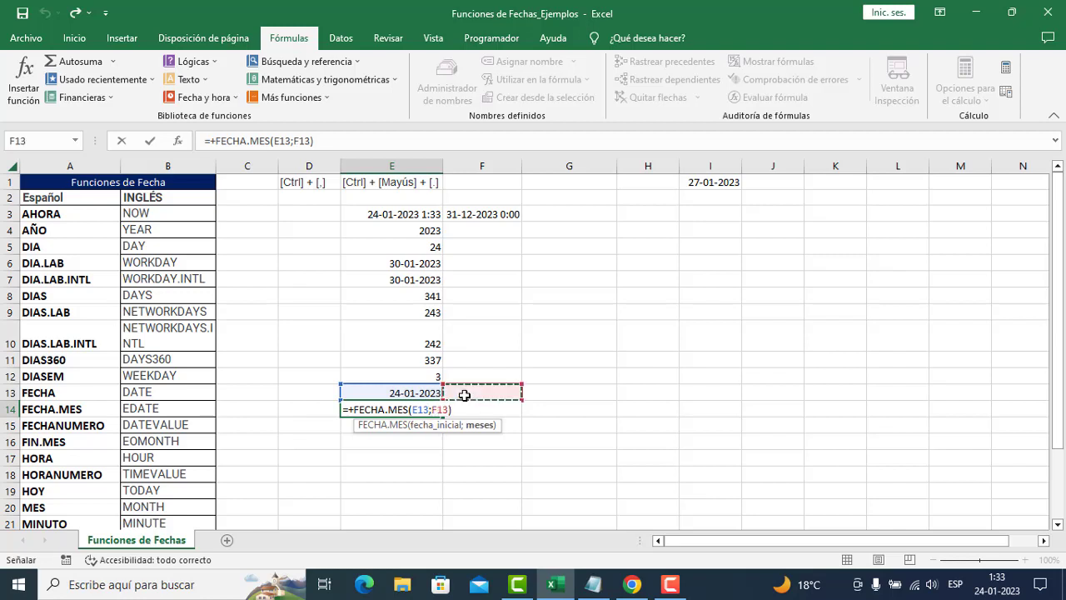
key(Escape)
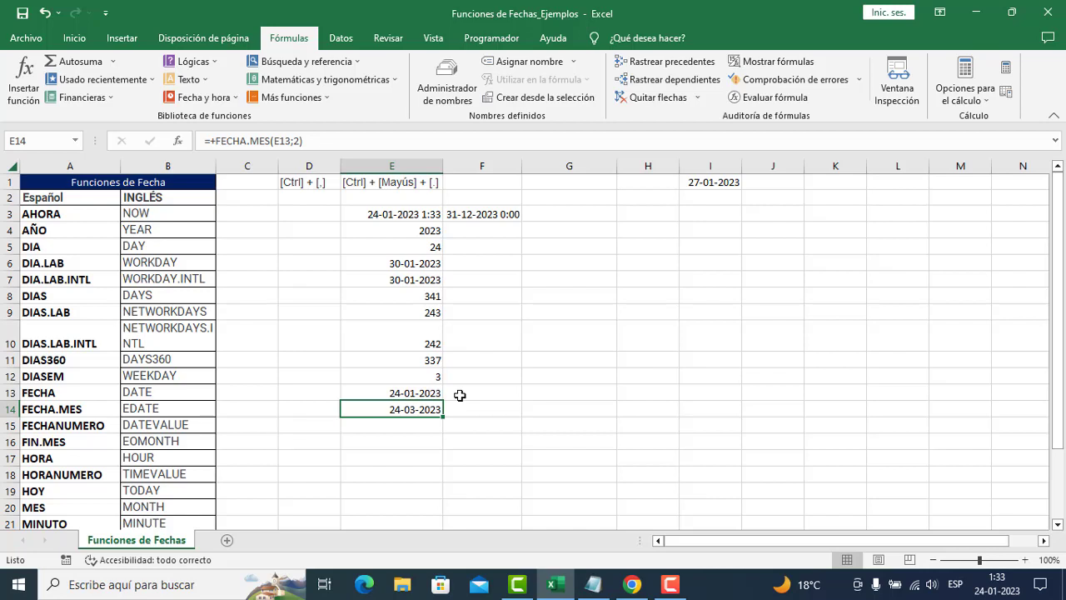
Enter a FIN.MES formula in E15 with E3 as the start date and 2 months.
click(424, 443)
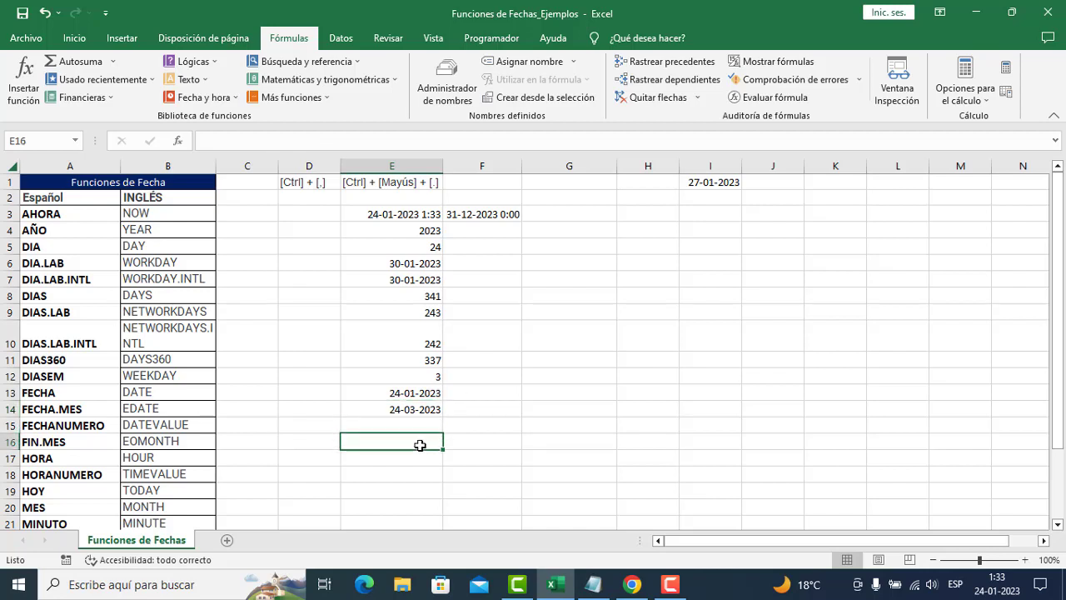
drag(75, 443, 178, 443)
click(81, 441)
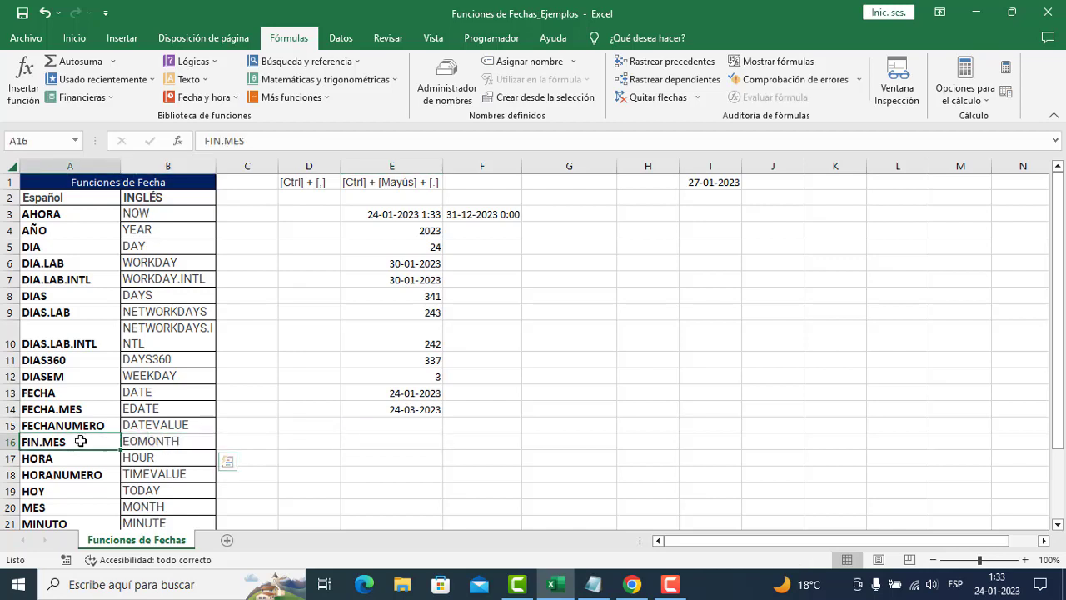
drag(81, 440, 138, 440)
click(391, 425)
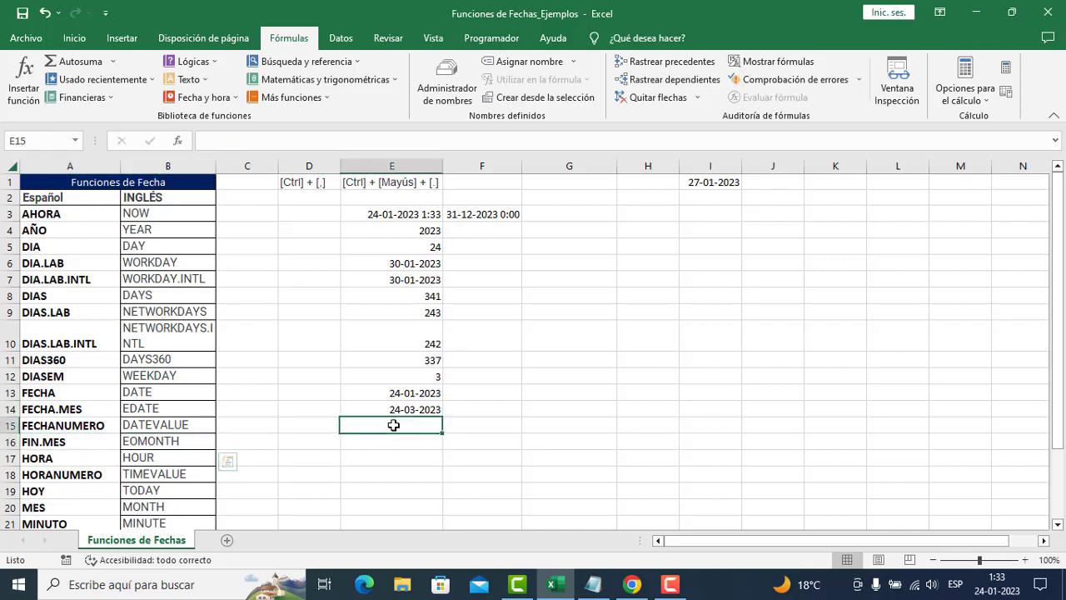
text(+FIN)
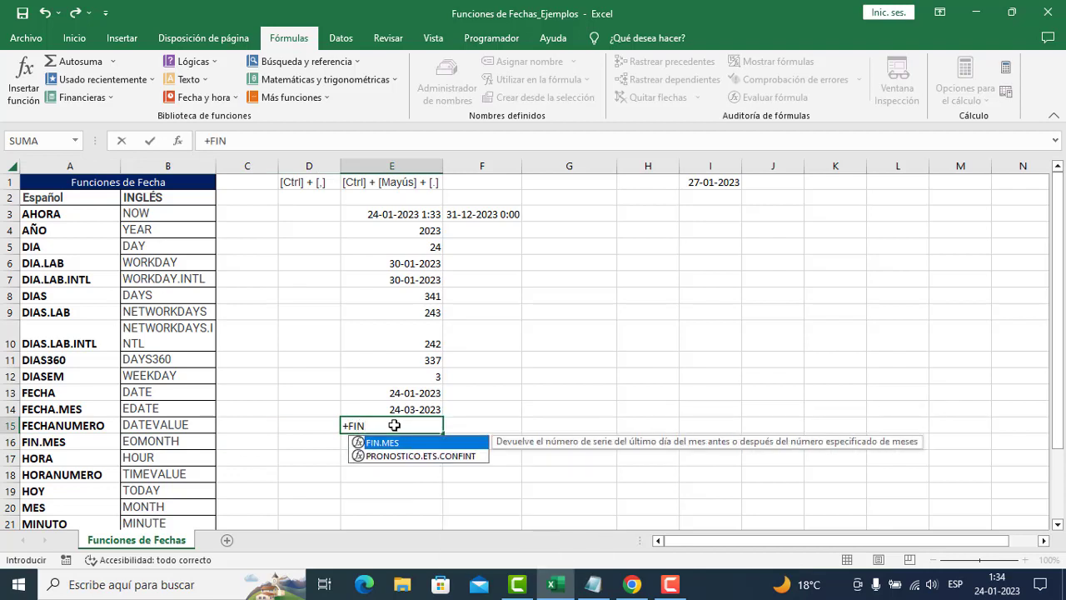
key(Tab)
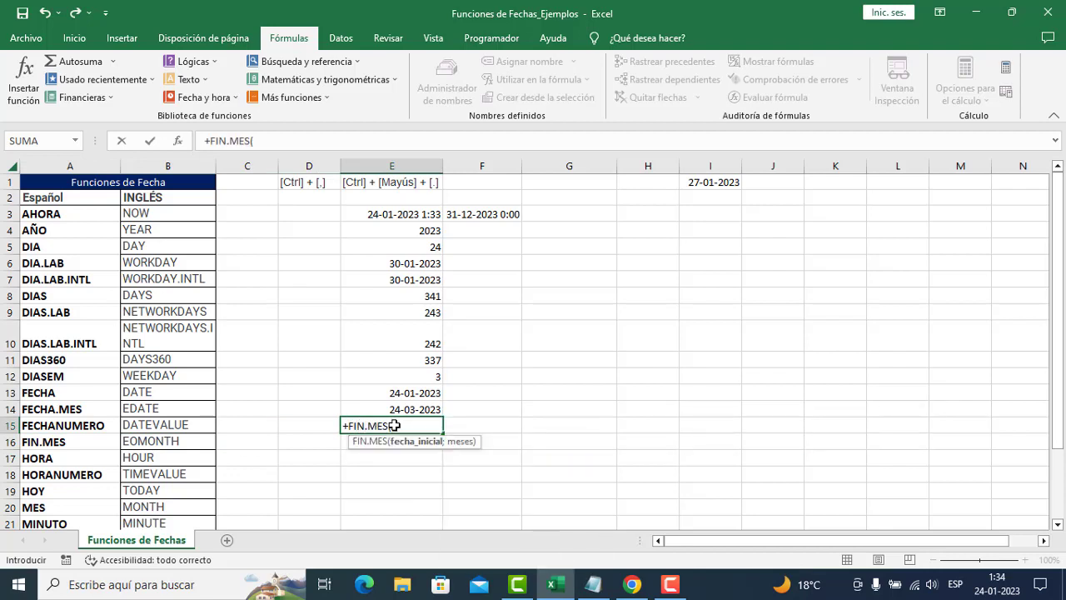
click(400, 214)
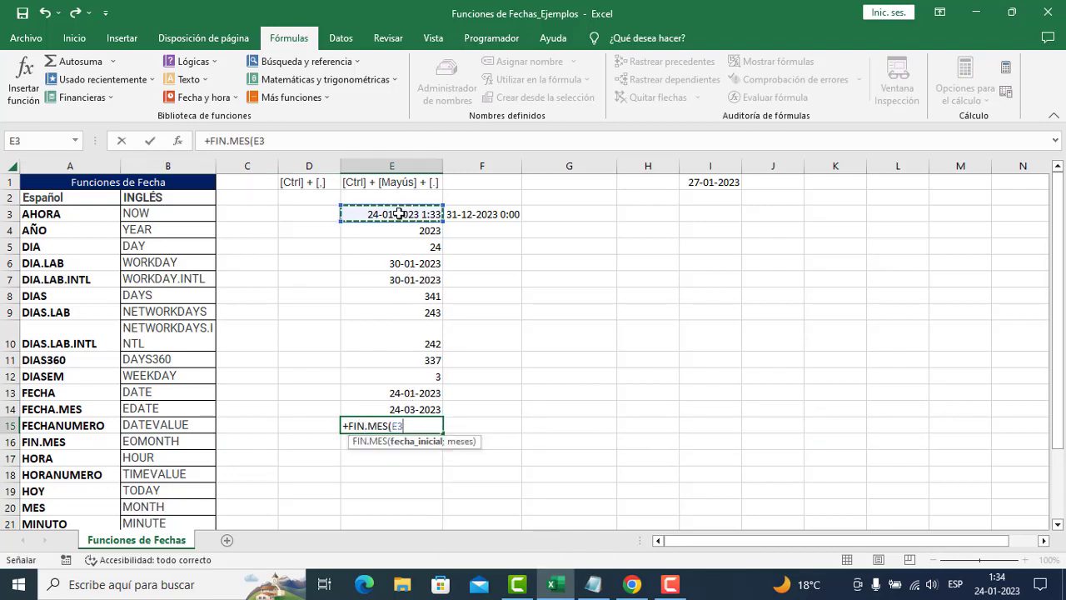
text(;)
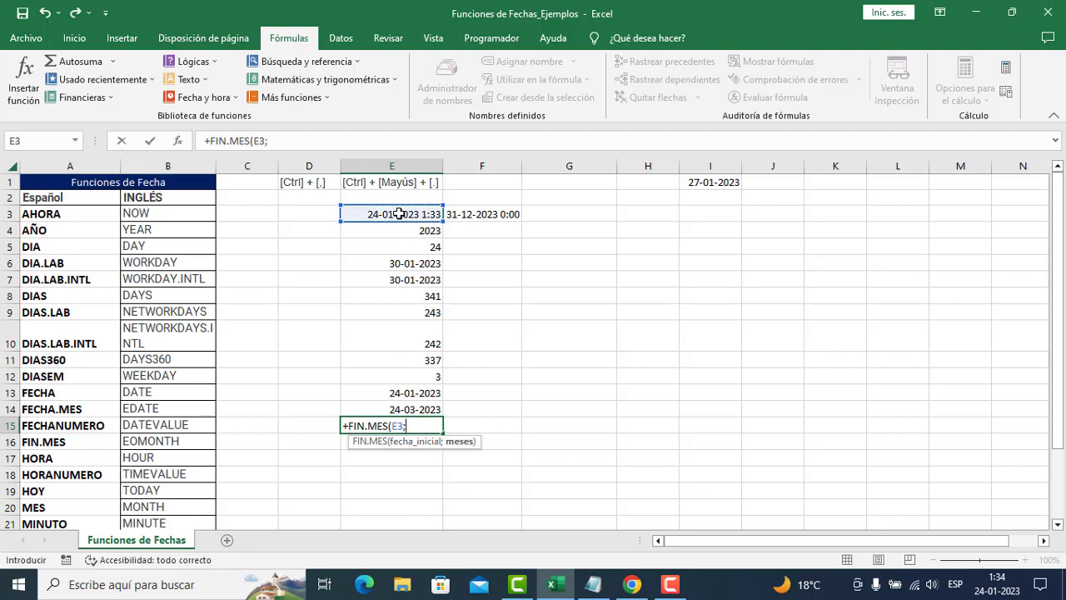
text(2))
key(Return)
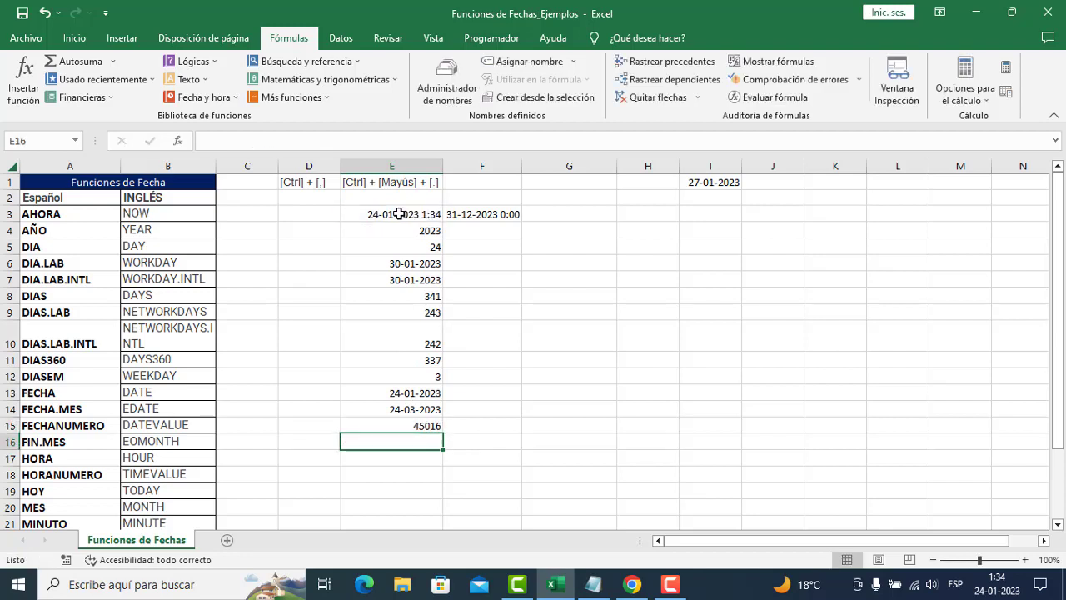
Format the FIN.MES result in E15 with the Fecha number category.
click(403, 429)
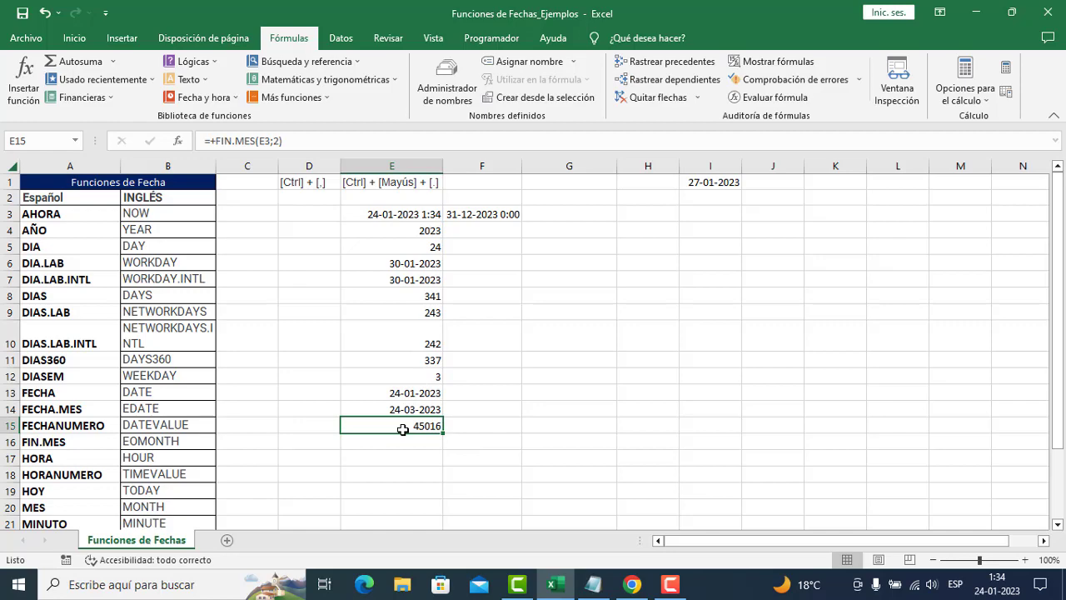
key(ctrl+1)
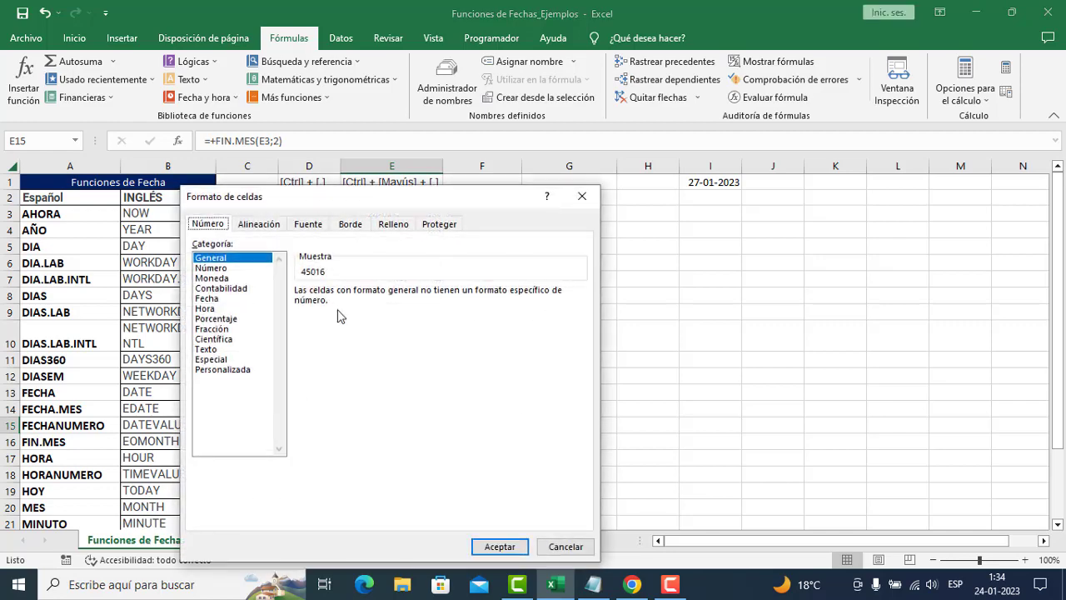
click(208, 298)
click(498, 546)
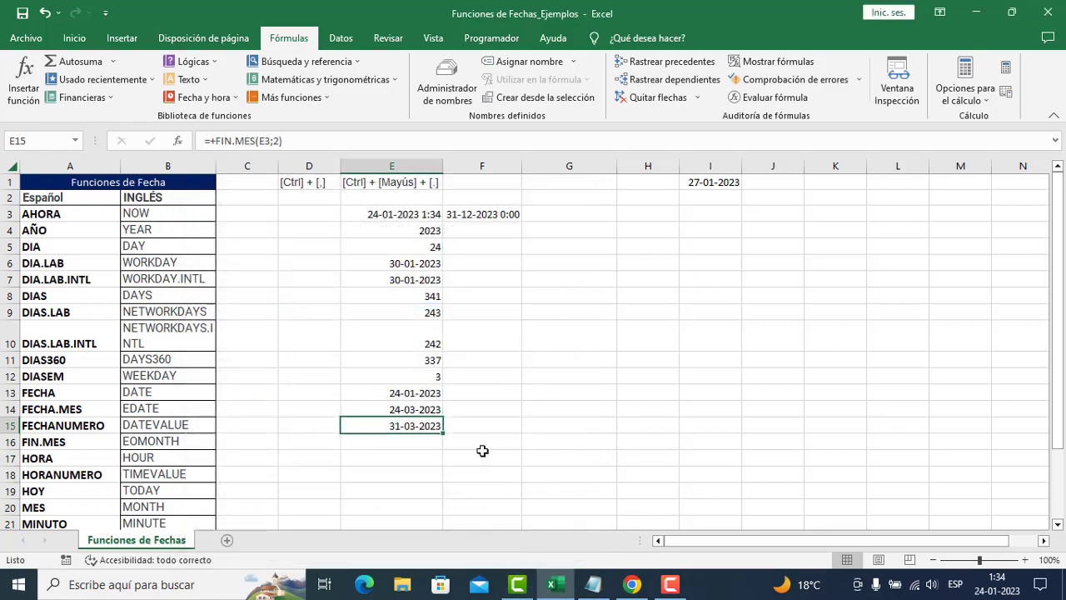
Set the months argument of the FIN.MES formula in E15 to 1.
double_click(426, 425)
click(415, 425)
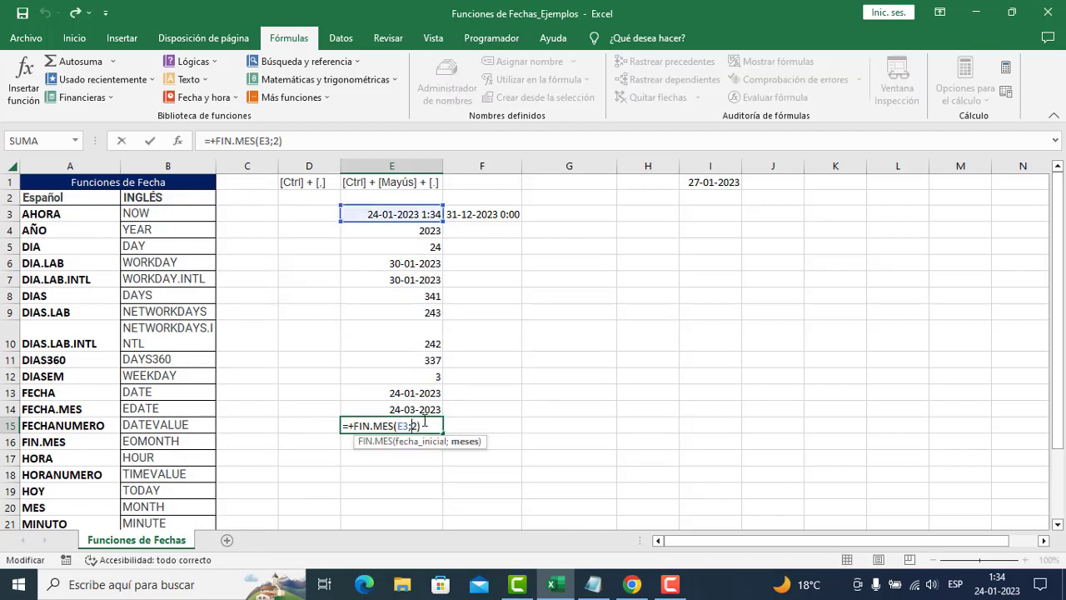
click(423, 425)
key(BackSpace)
key(BackSpace)
key(BackSpace)
key(Return)
key(Return)
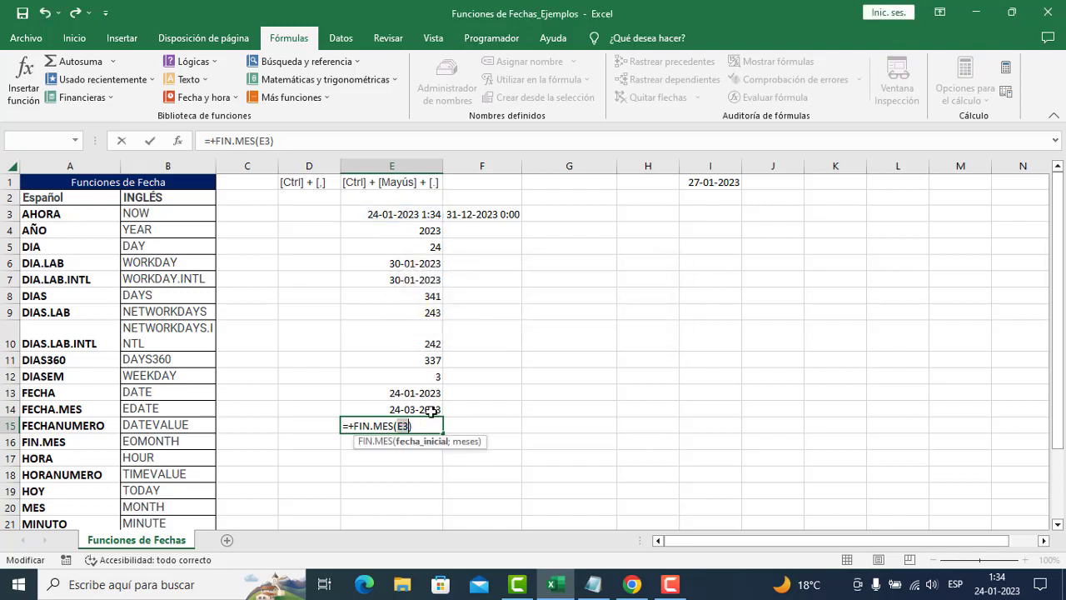
text(;)
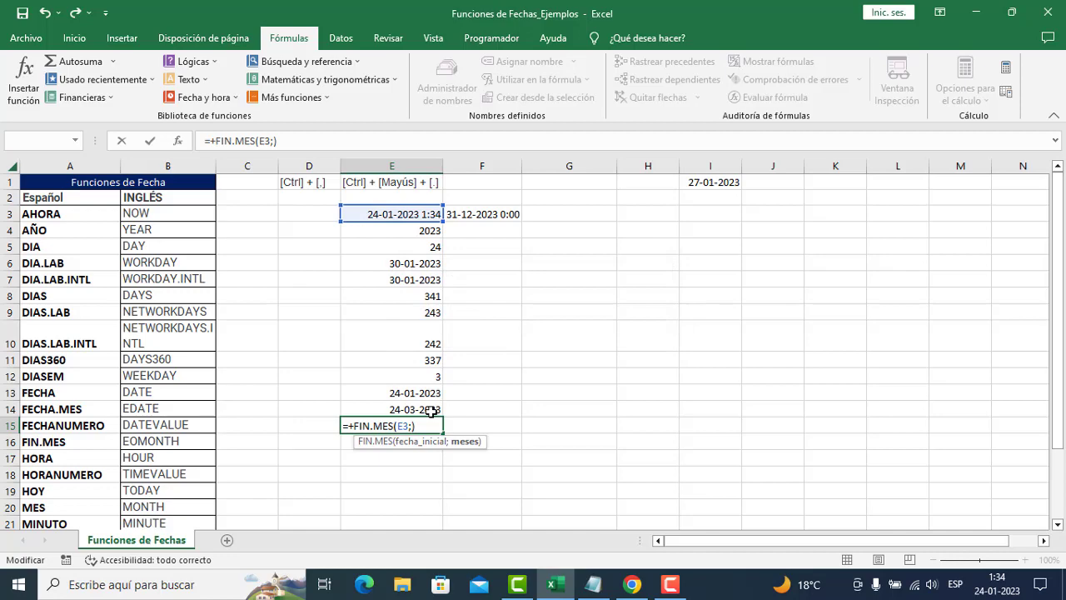
text(1)
key(Return)
click(424, 423)
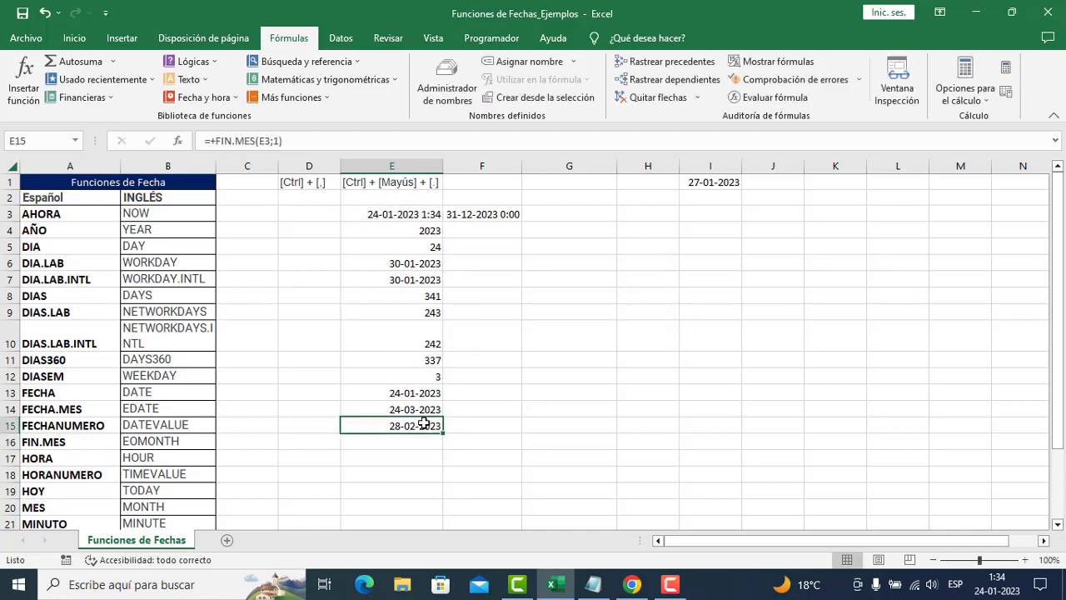
Review the function arguments of the FIN.MES formula in E15 and close them without changes.
double_click(424, 423)
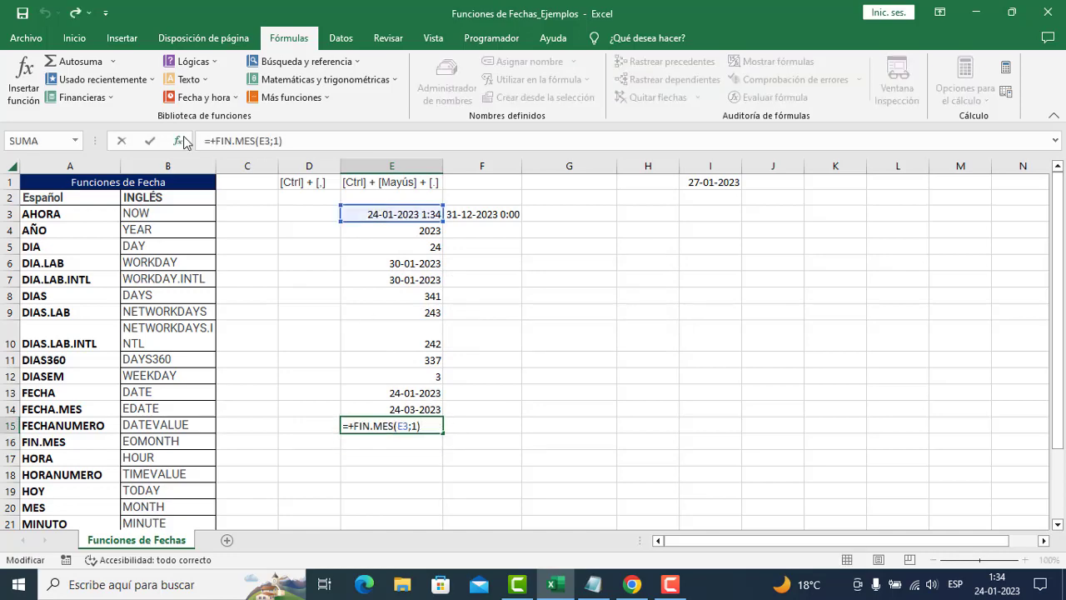
click(180, 141)
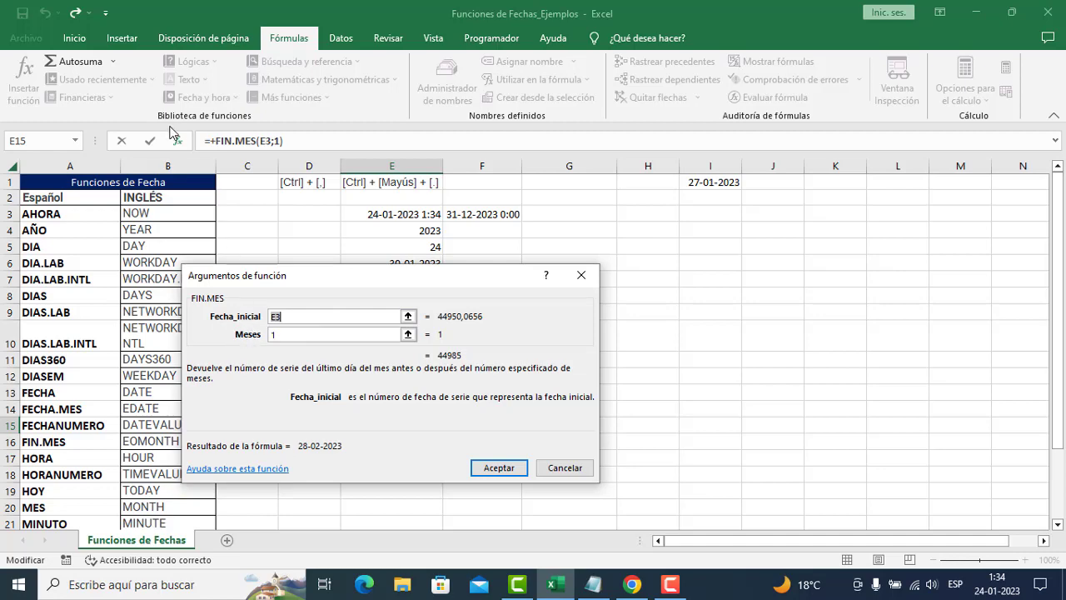
click(580, 275)
Enter a HORA formula in E17 that extracts the hour from E3.
scroll(313, 396, down, 1)
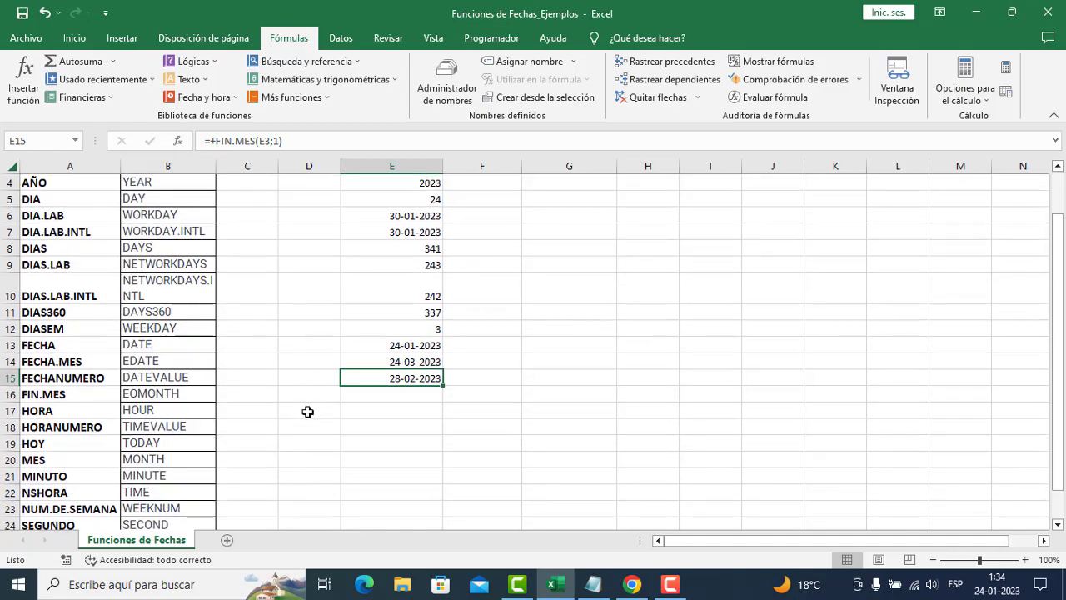
click(306, 409)
click(57, 393)
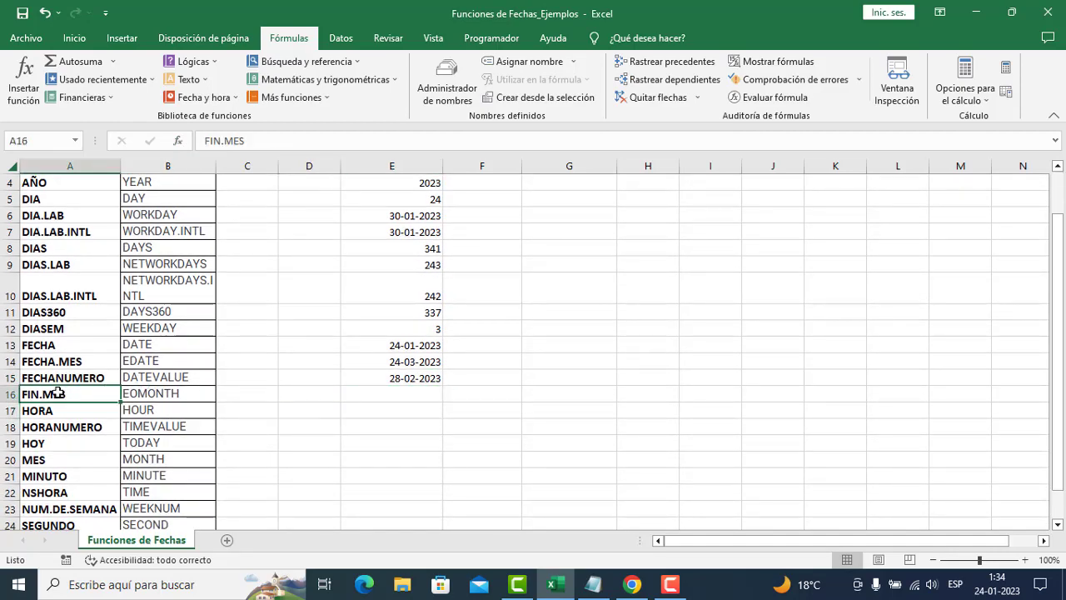
drag(83, 393, 392, 392)
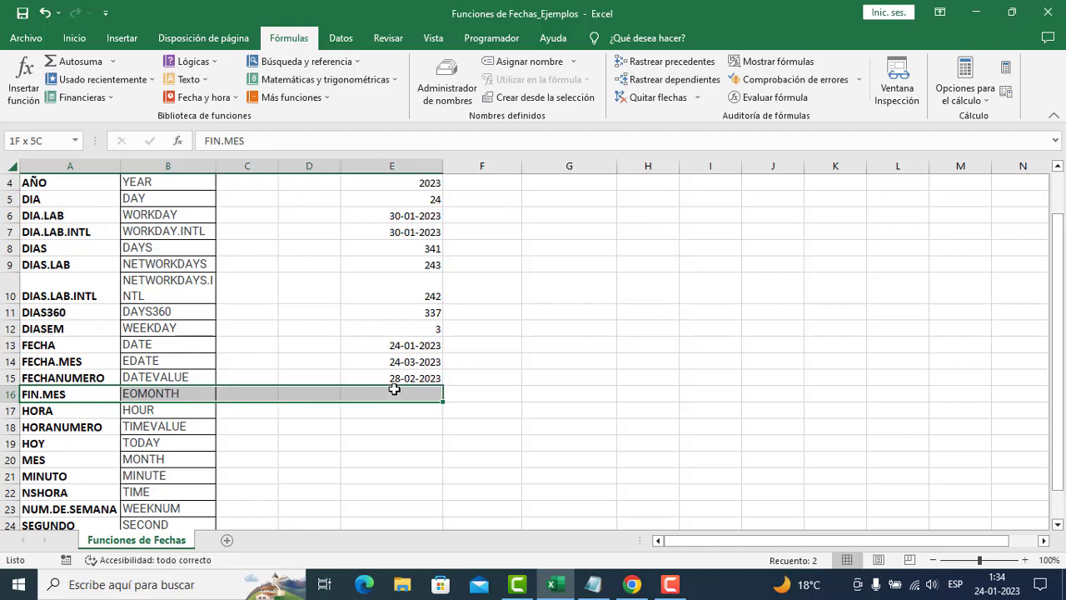
click(72, 412)
drag(156, 409, 378, 407)
click(378, 408)
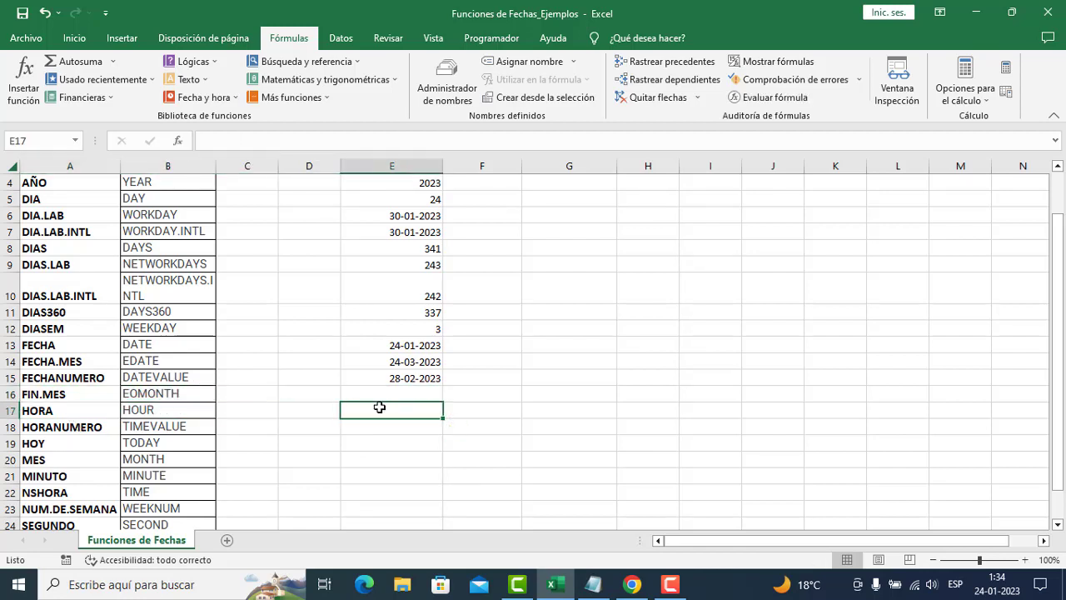
text(+HORA()
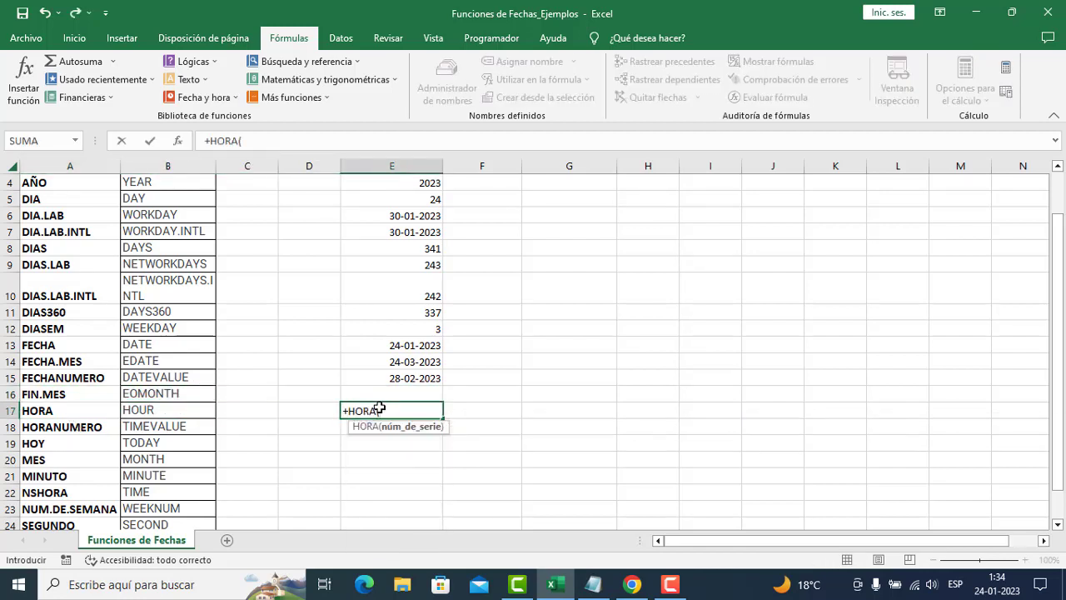
scroll(419, 224, up, 1)
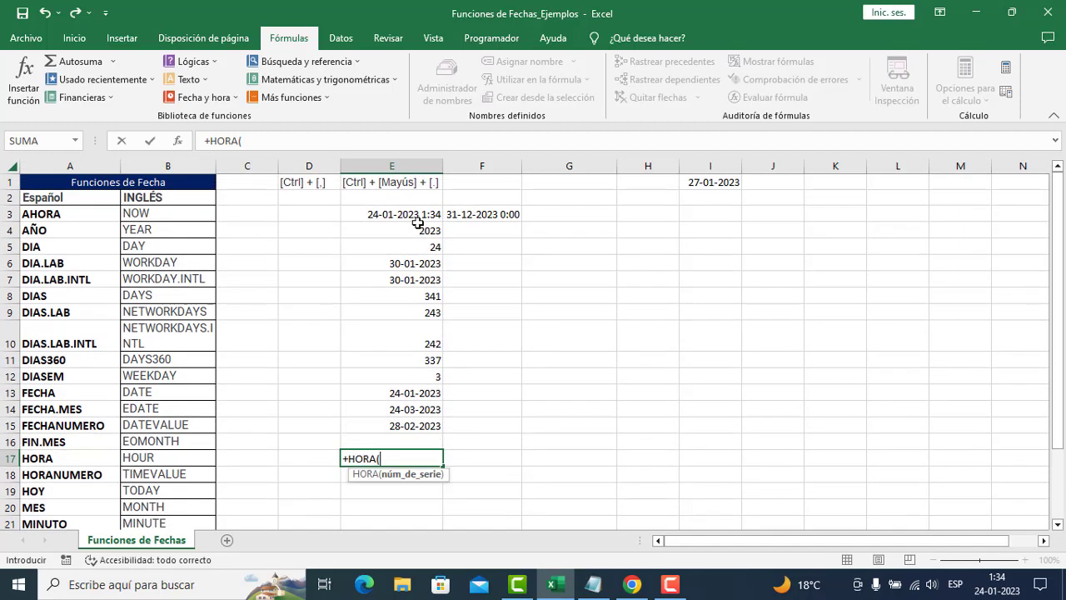
click(419, 215)
key(Return)
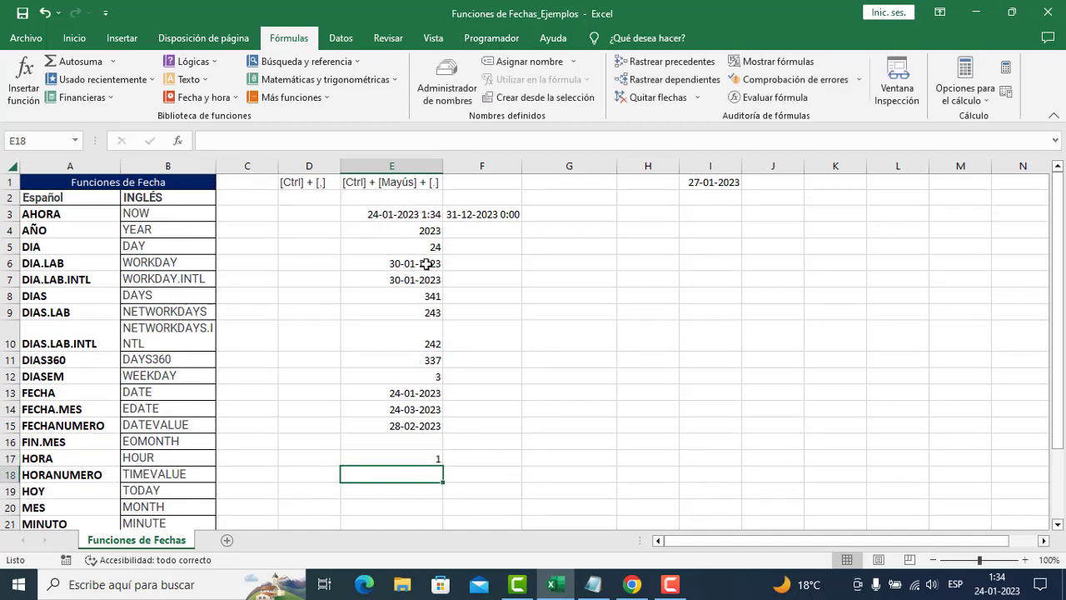
click(400, 459)
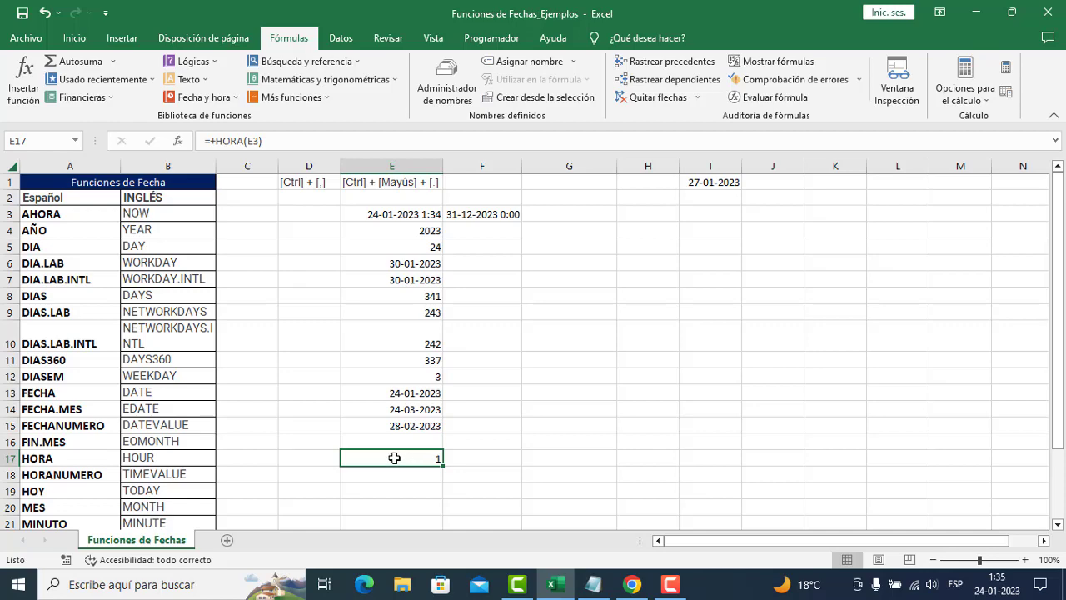
scroll(394, 459, down, 1)
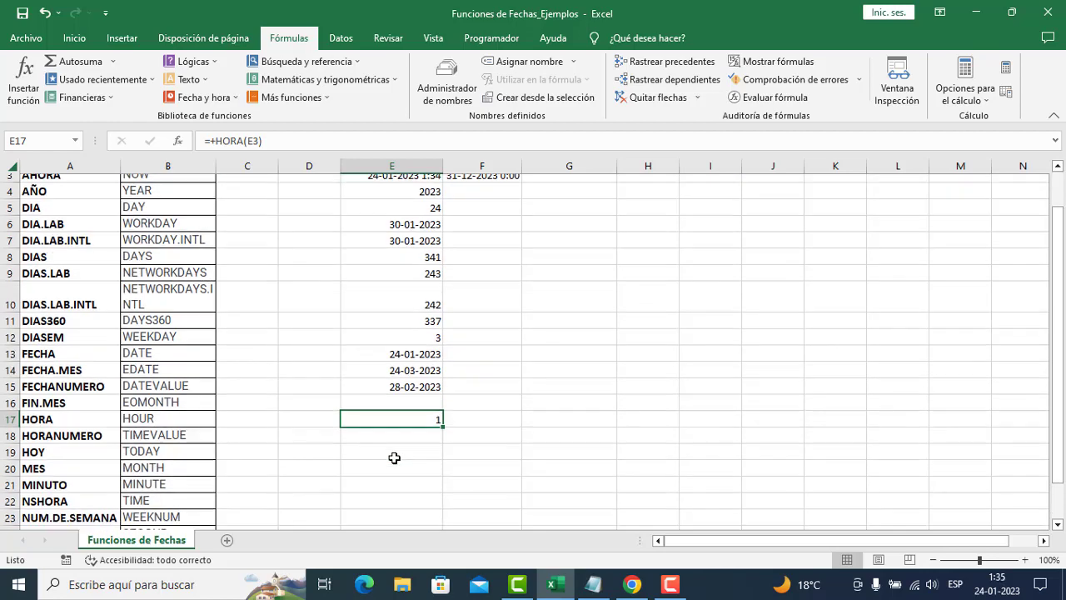
click(107, 428)
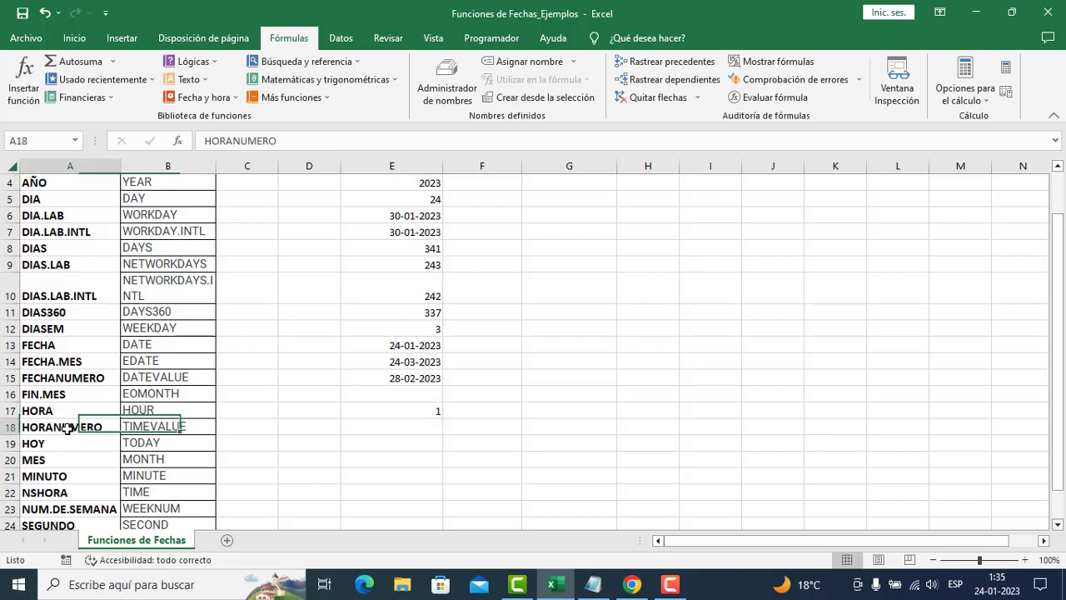
drag(91, 426, 178, 428)
click(425, 426)
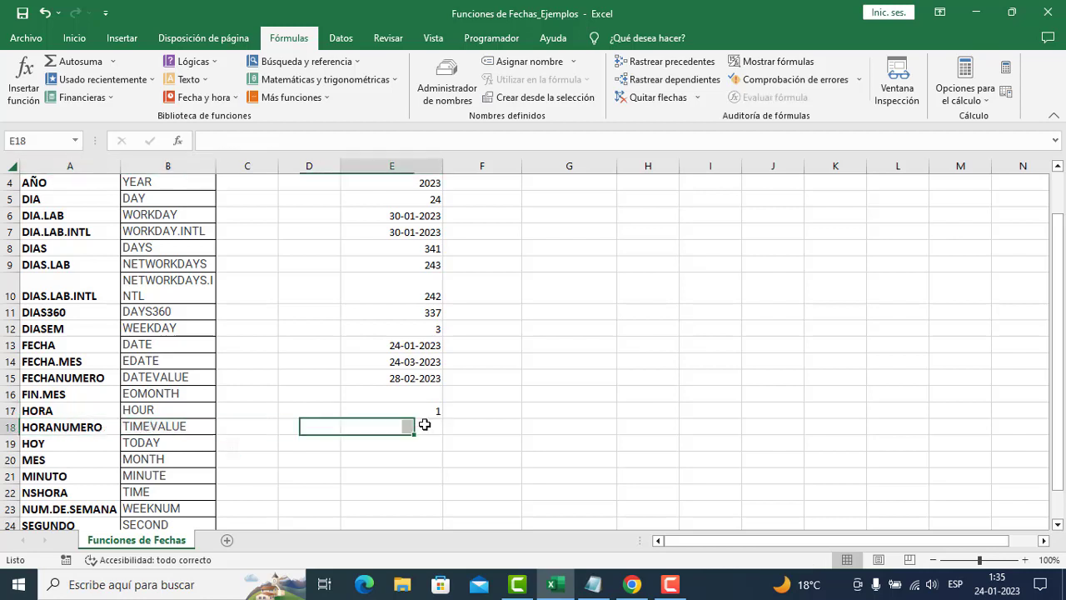
text(+HORA()
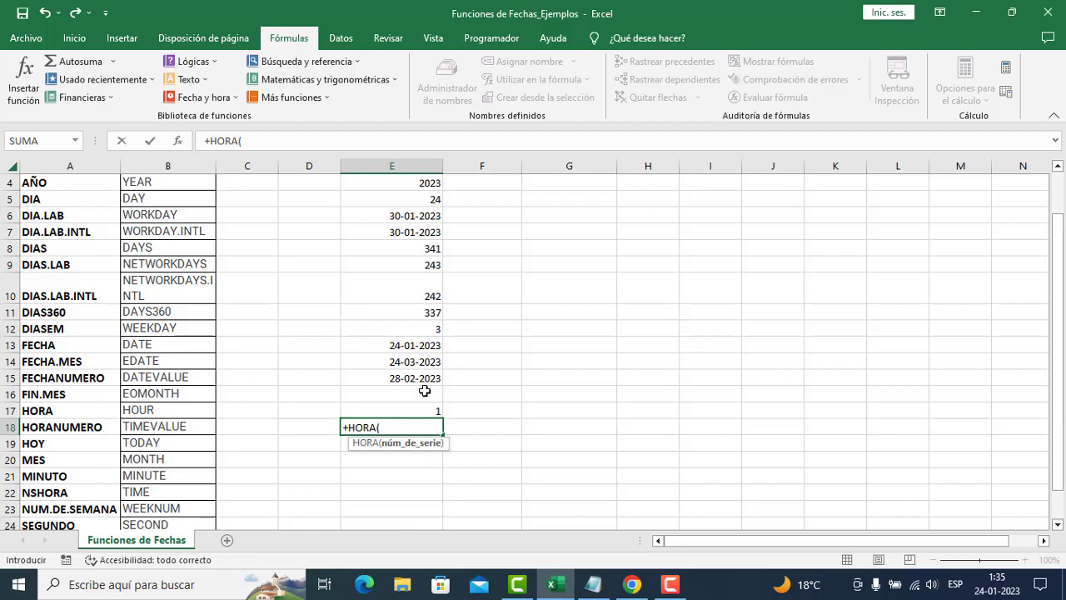
key(BackSpace)
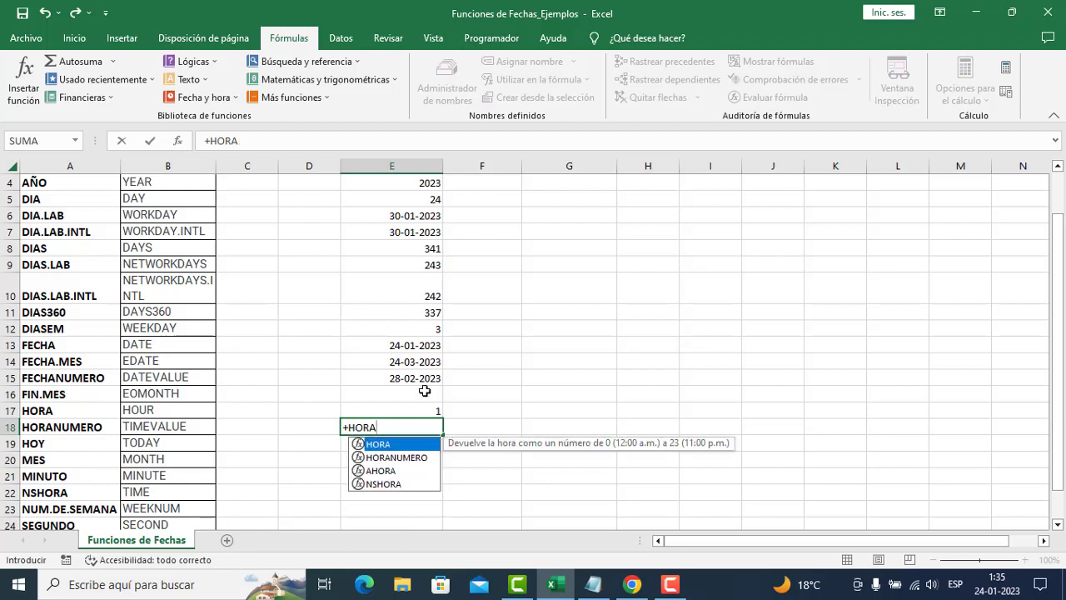
key(Down)
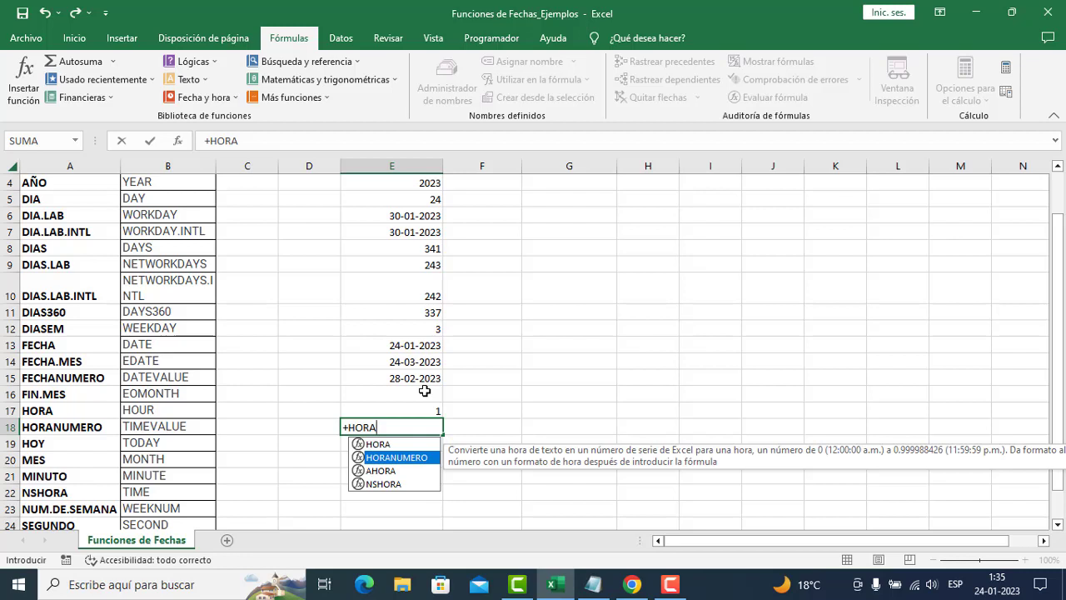
key(Tab)
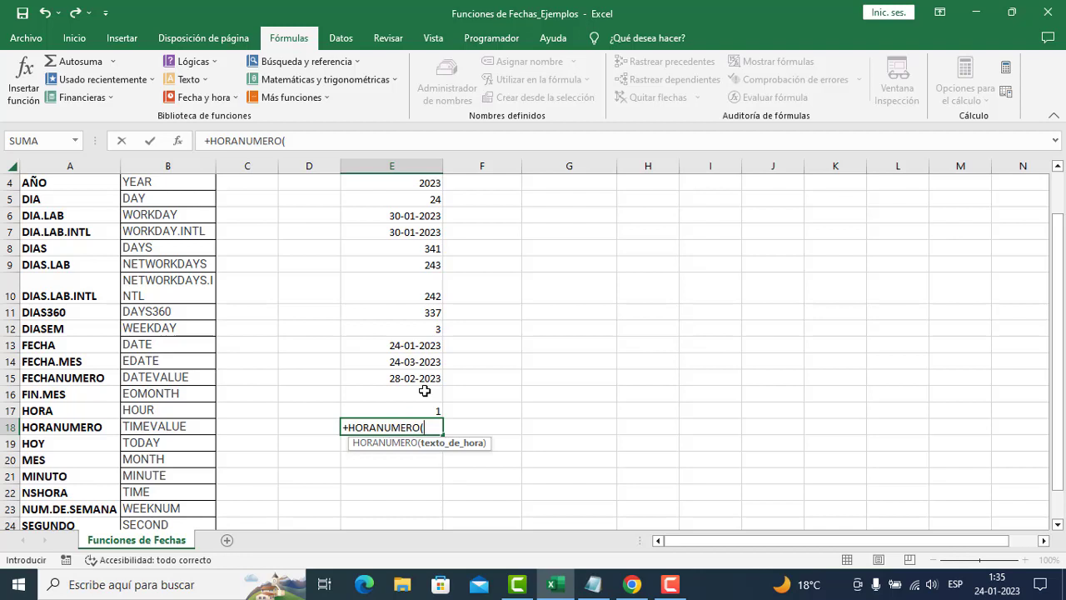
key(Escape)
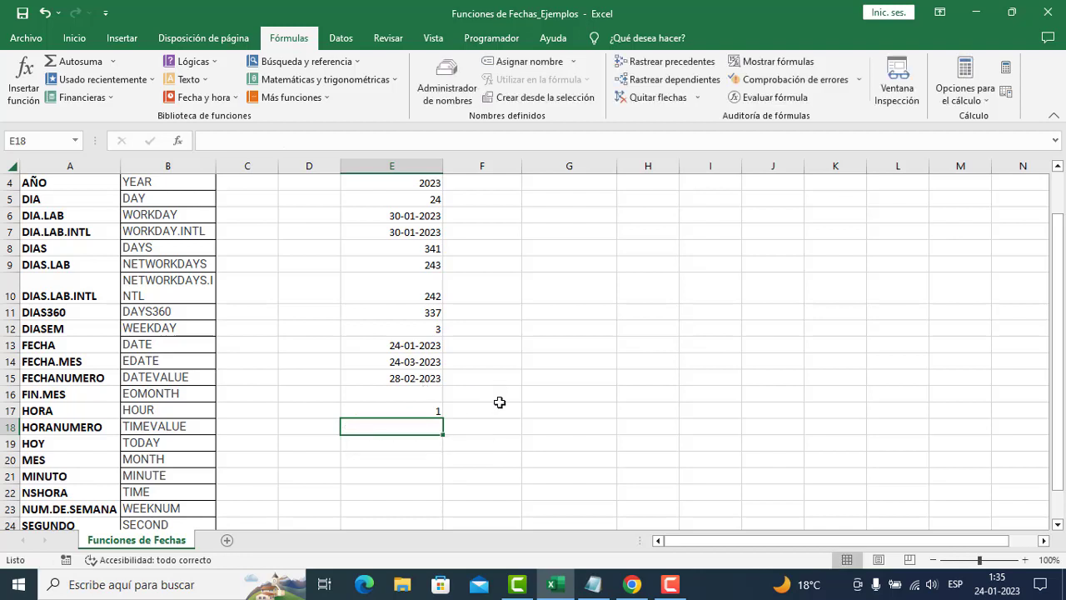
click(499, 422)
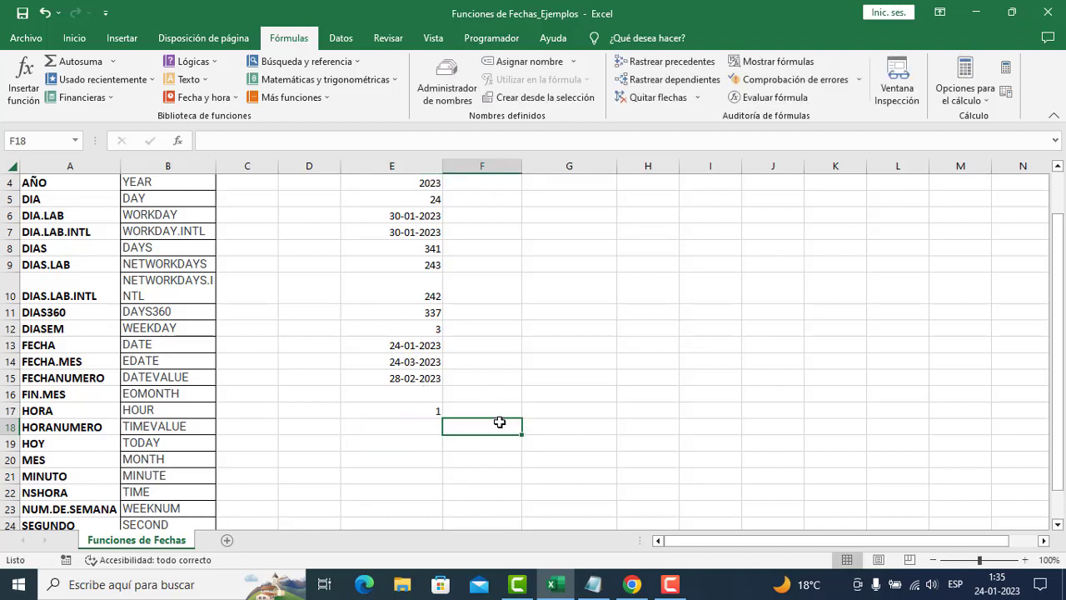
scroll(498, 422, up, 1)
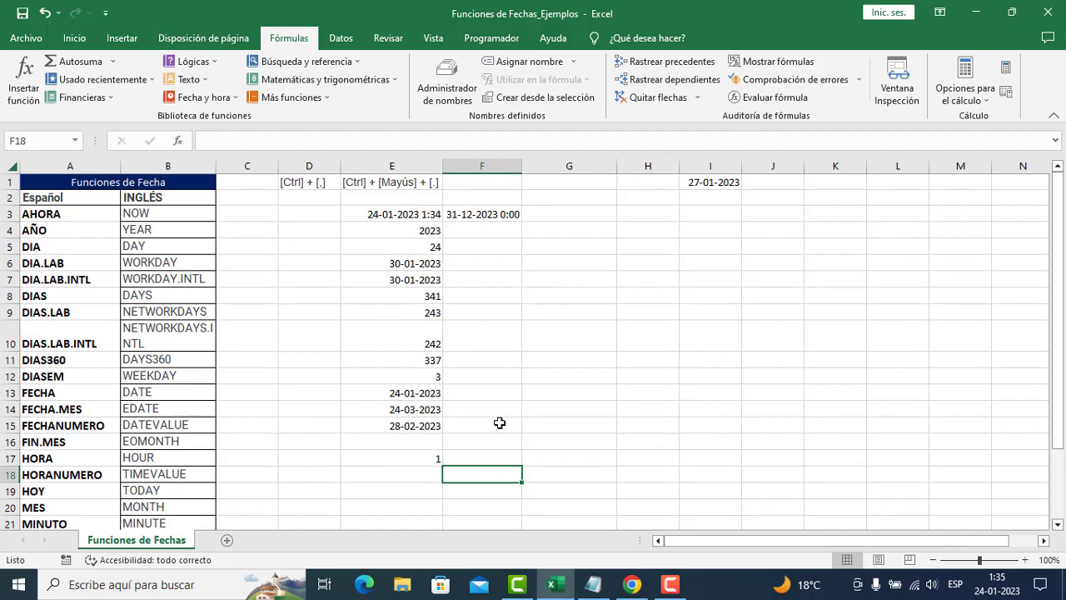
Format cell F18 with the Texto category and enter the time 1:34 in it.
scroll(517, 427, down, 4)
scroll(506, 341, up, 3)
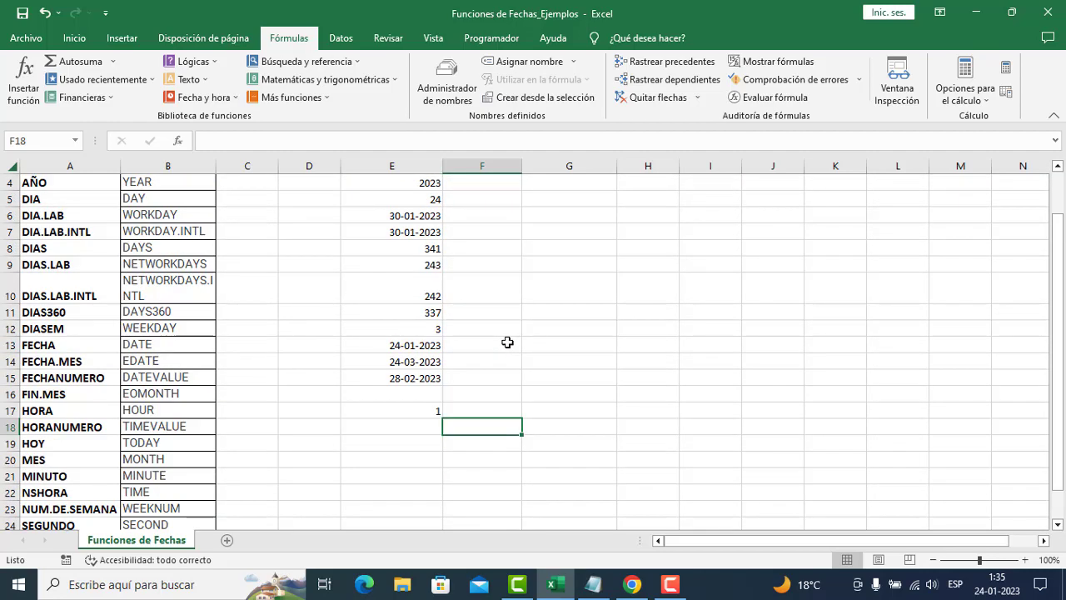
key(ctrl+1)
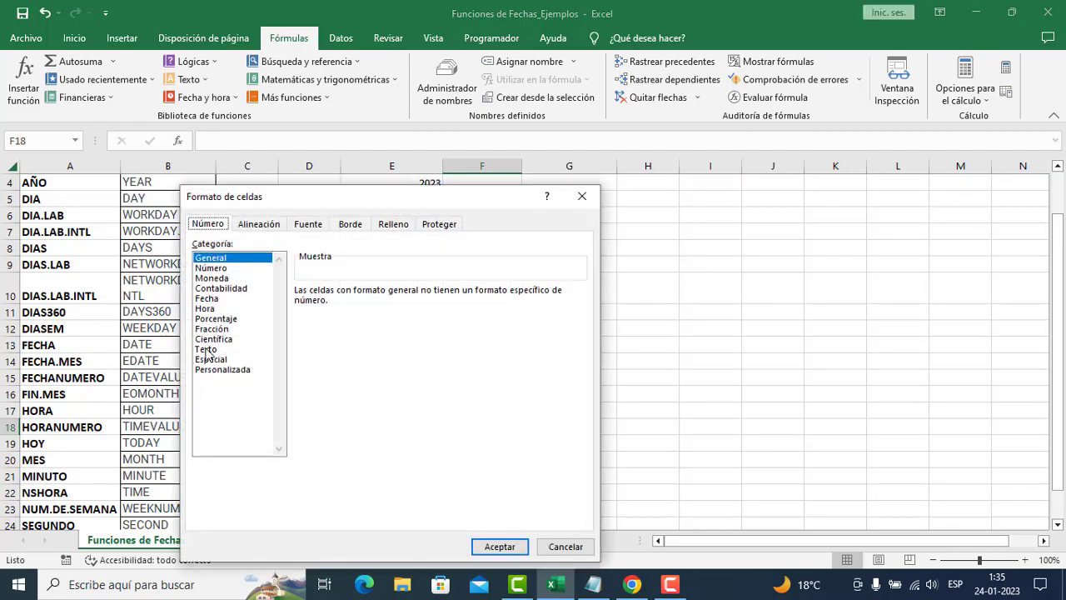
click(206, 349)
click(508, 546)
text(1:)
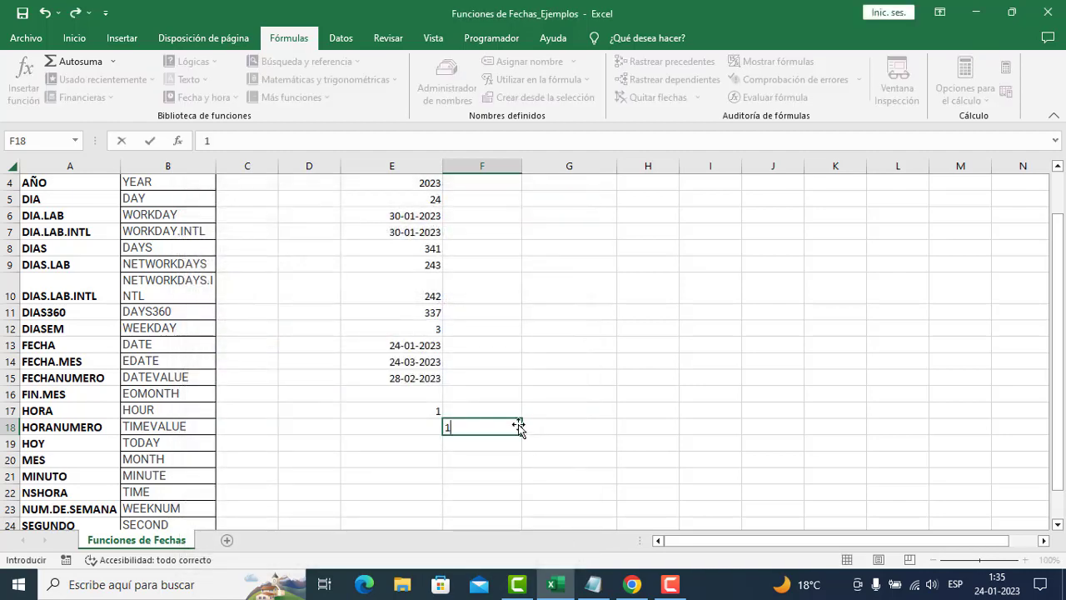
text(34)
Enter a HORA formula in G18 that takes the hour from the text in F18.
click(545, 427)
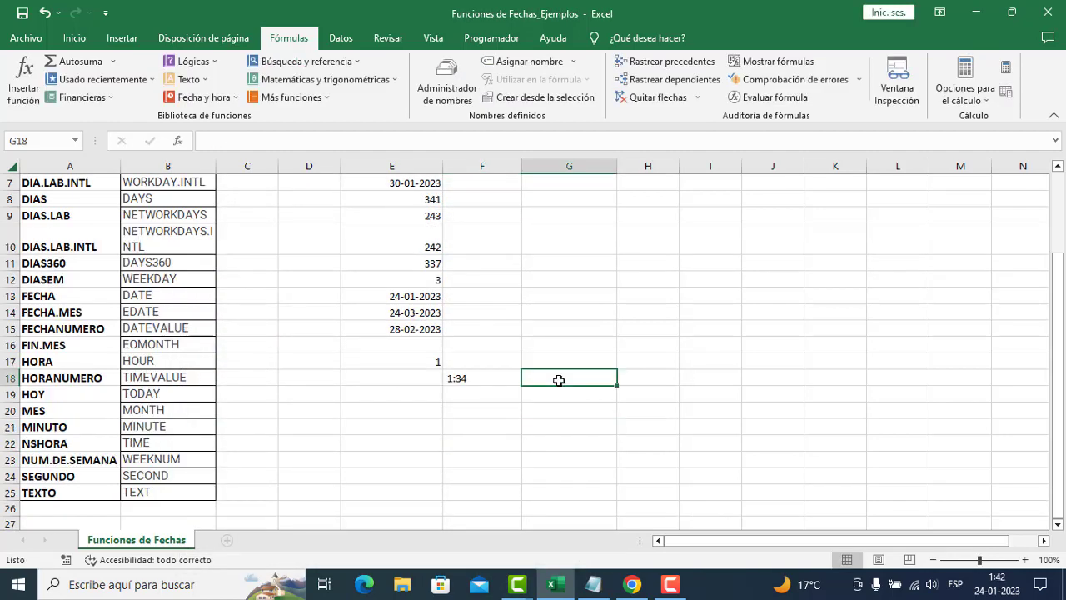
text(+h)
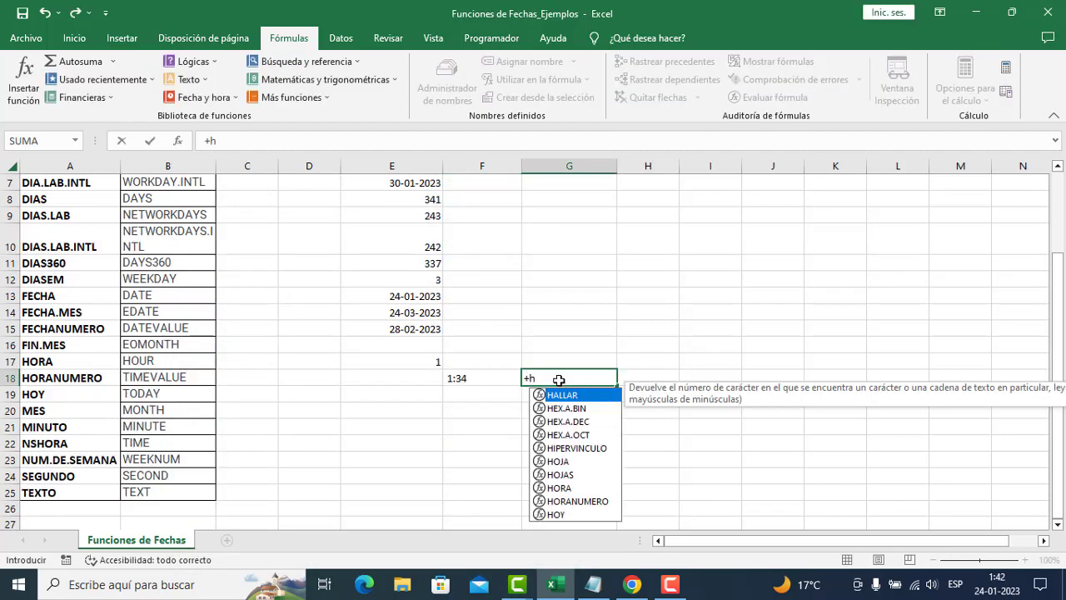
text(or)
key(Tab)
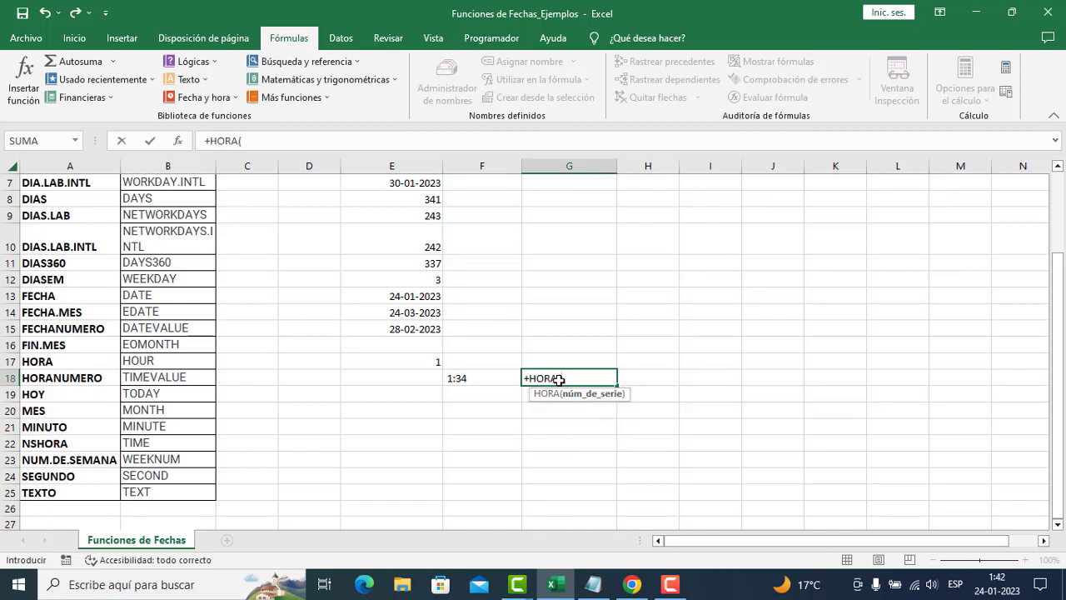
click(463, 371)
key(Return)
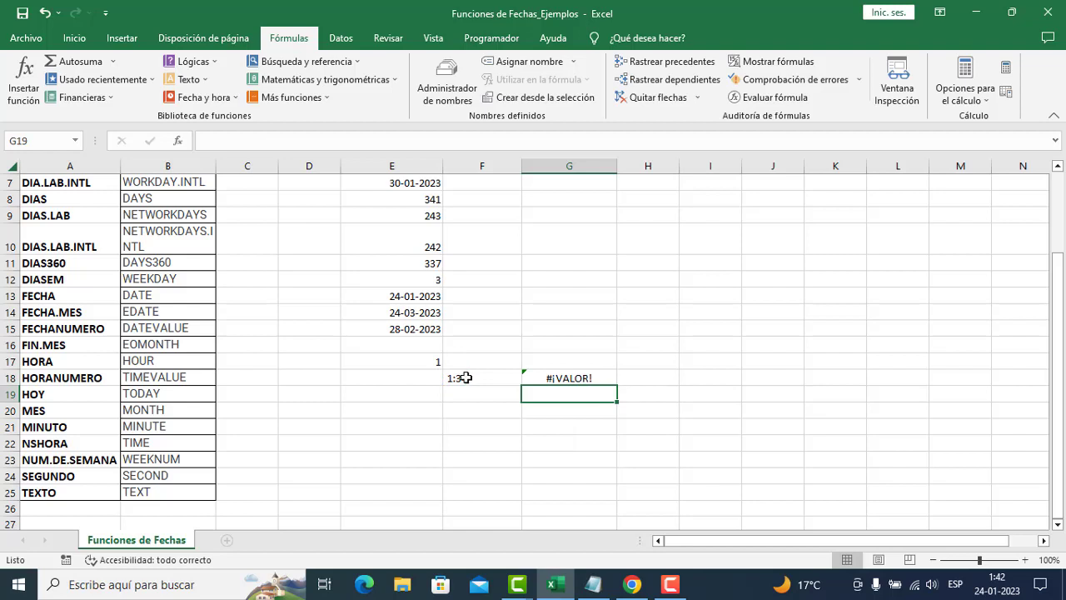
Remove the leading space from the time text in F18.
click(454, 377)
double_click(451, 378)
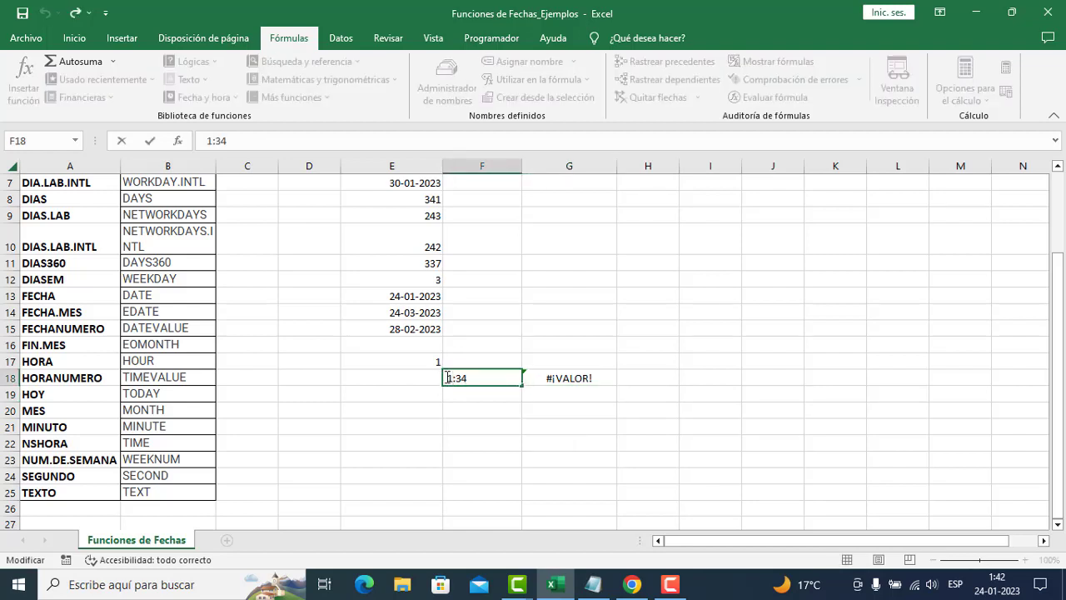
drag(452, 378, 447, 378)
key(BackSpace)
key(Return)
Add blank space before 1:34 in F18 and inspect the HORA formula in G18 without changing it.
double_click(452, 376)
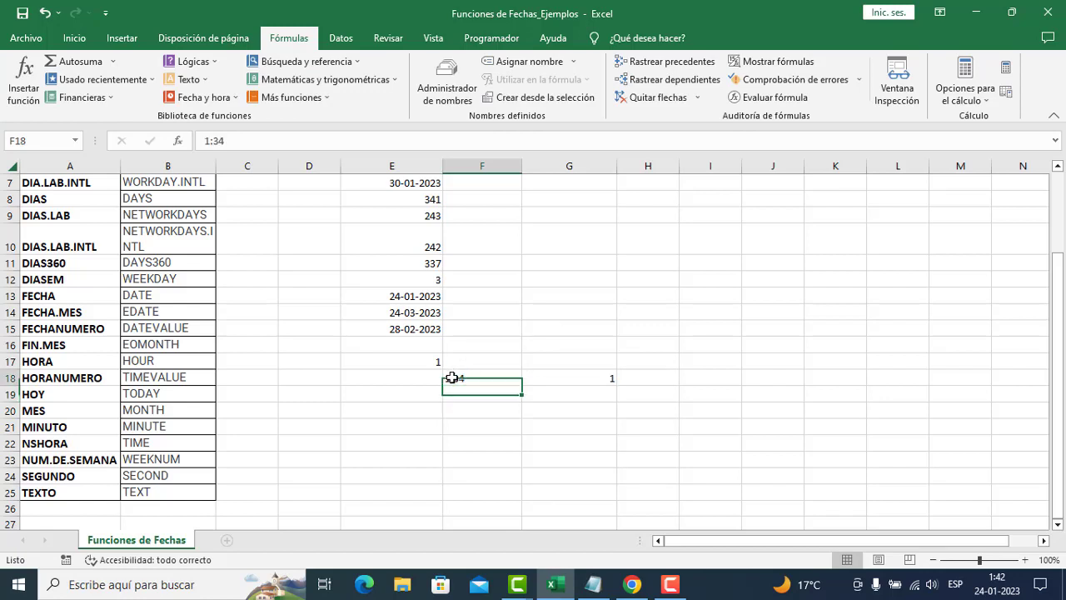
click(485, 445)
click(565, 376)
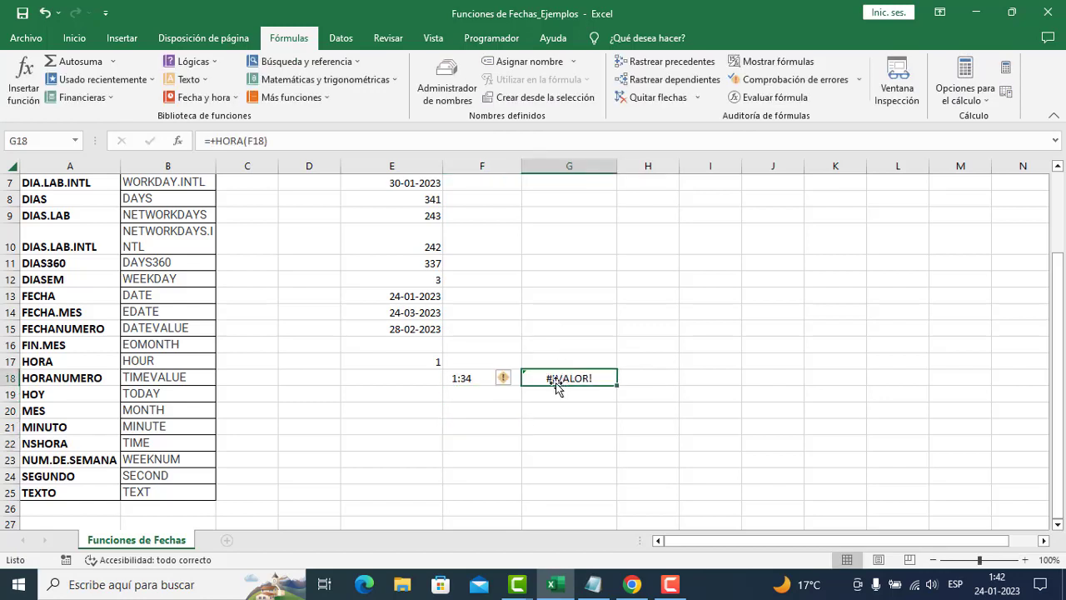
double_click(555, 376)
key(Escape)
Enter a HORANUMERO formula in G19 that converts the time text in F18 to a number.
click(539, 393)
text(+hor)
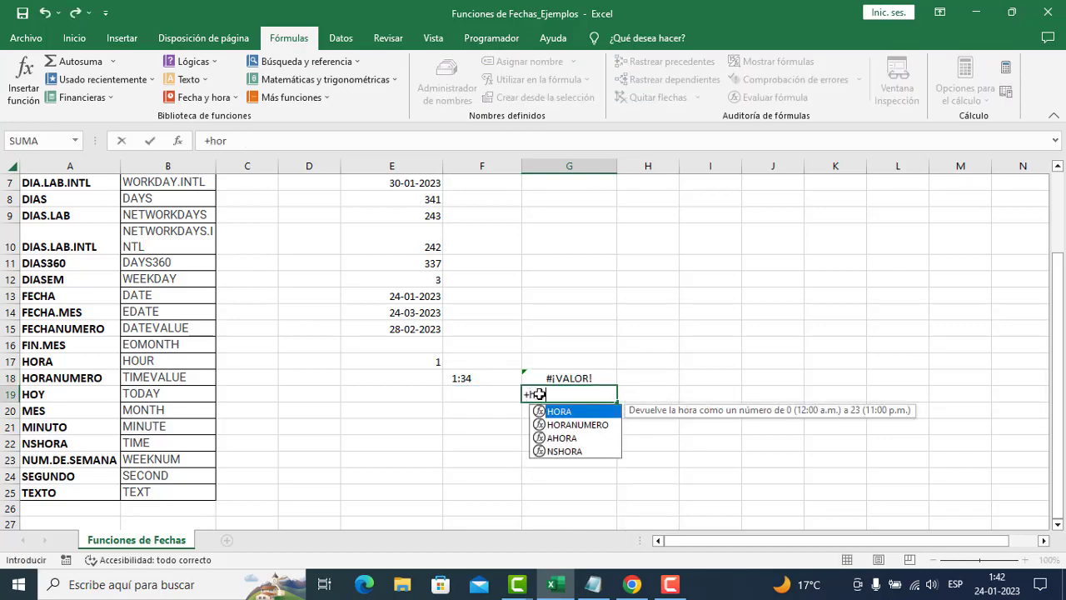
key(Down)
key(Tab)
click(491, 377)
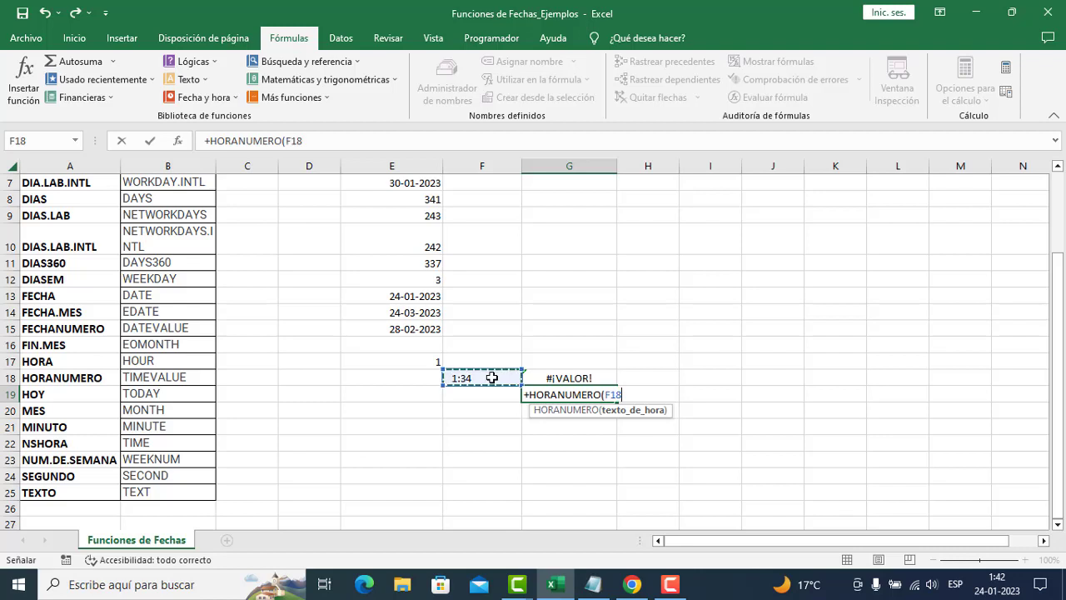
key(Return)
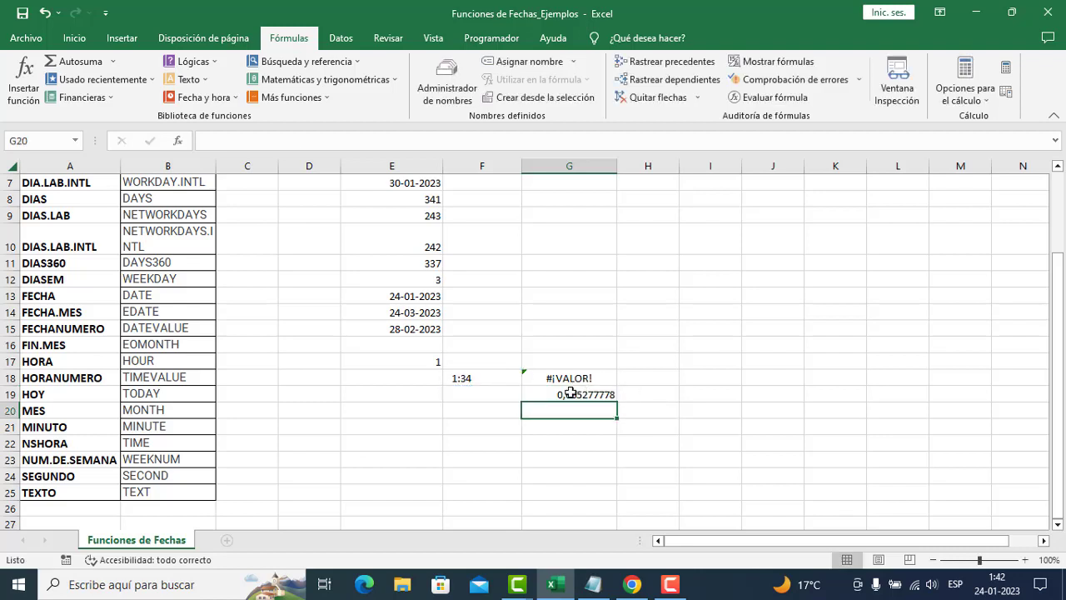
Enter a HORA formula in H19 that extracts the hour from the HORANUMERO result in G19.
click(635, 395)
text(+hora)
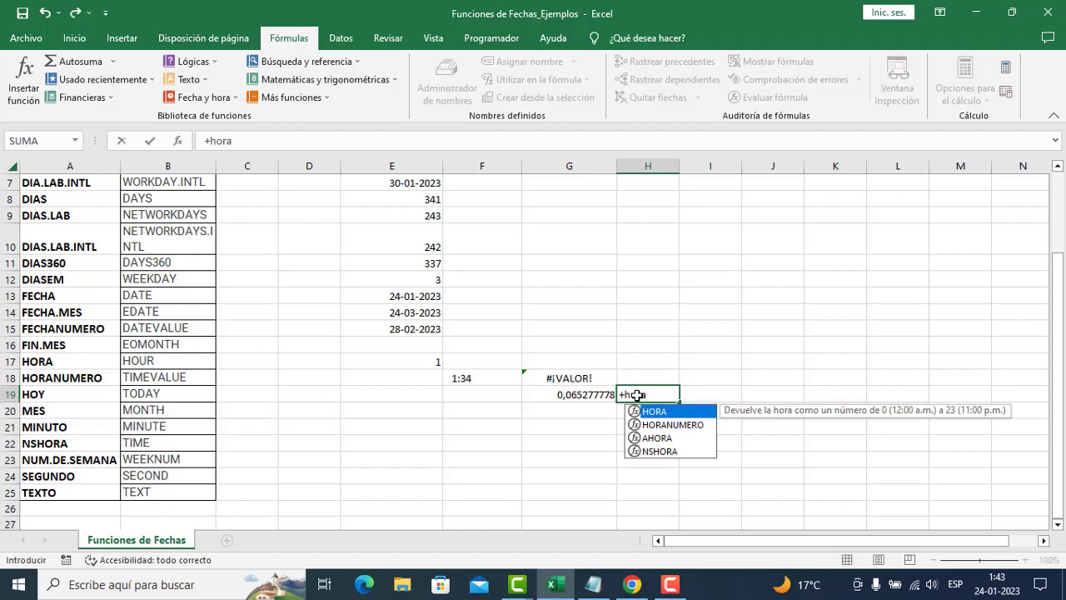
key(Tab)
click(587, 394)
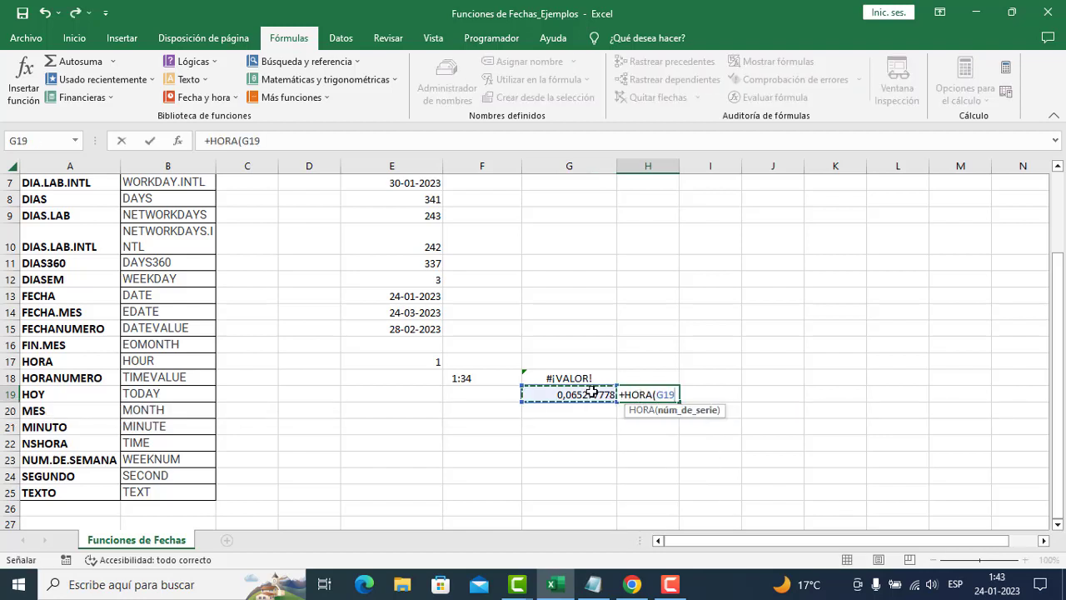
key(Return)
key(Return)
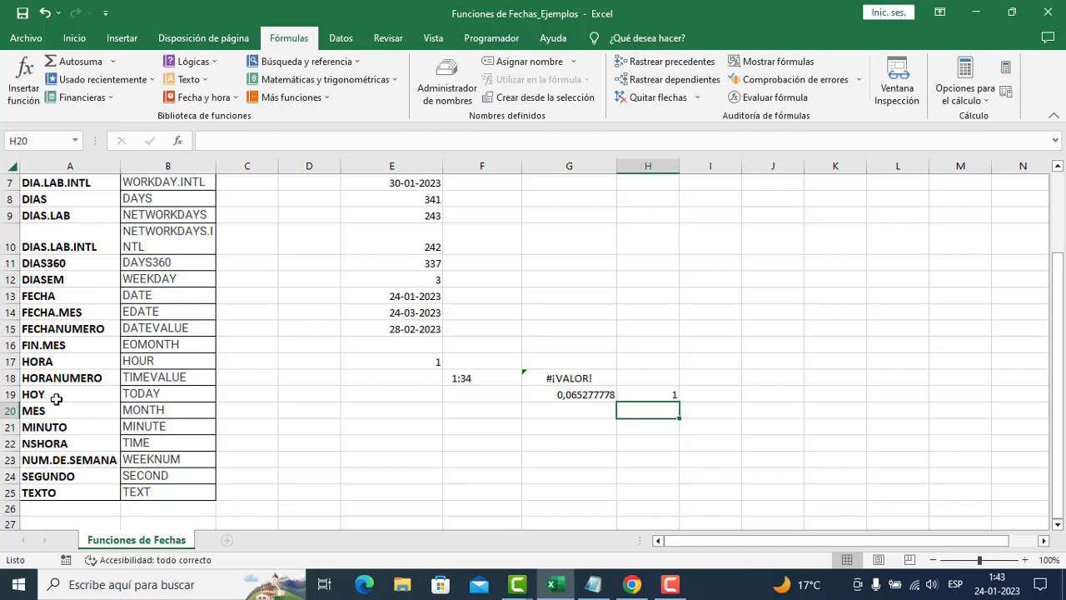
Enter the HOY function in E19 and reselect the cell to check its formula.
click(409, 396)
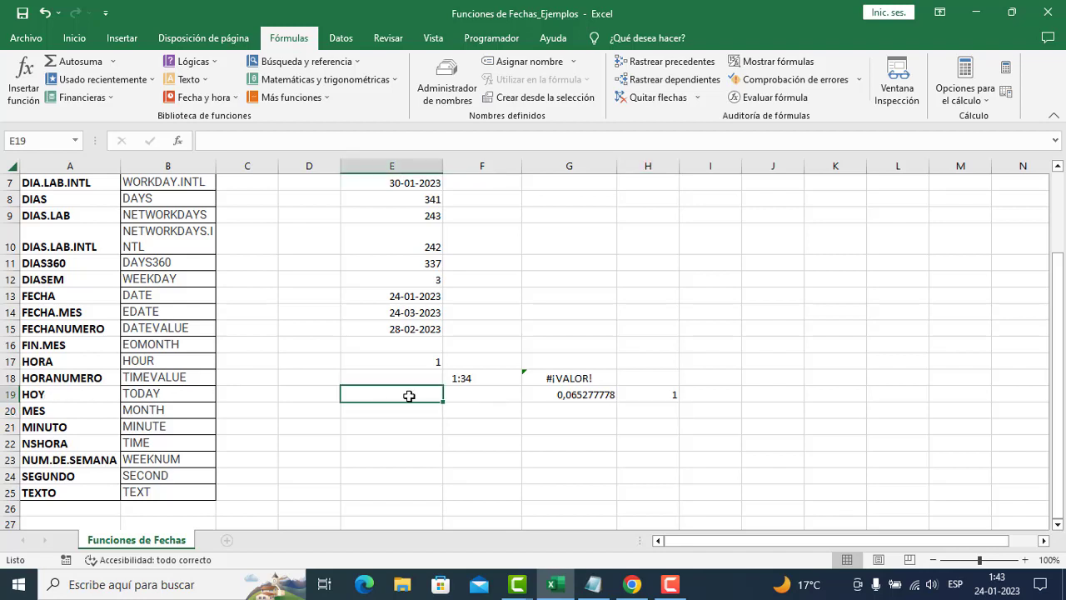
text(+hoy)
key(Tab)
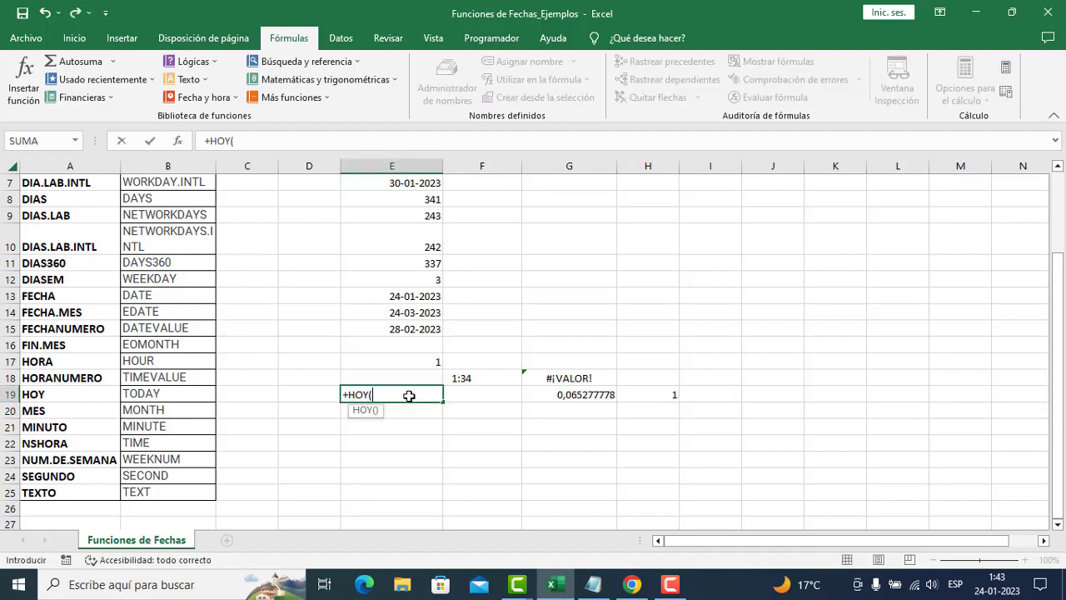
key(Return)
click(409, 396)
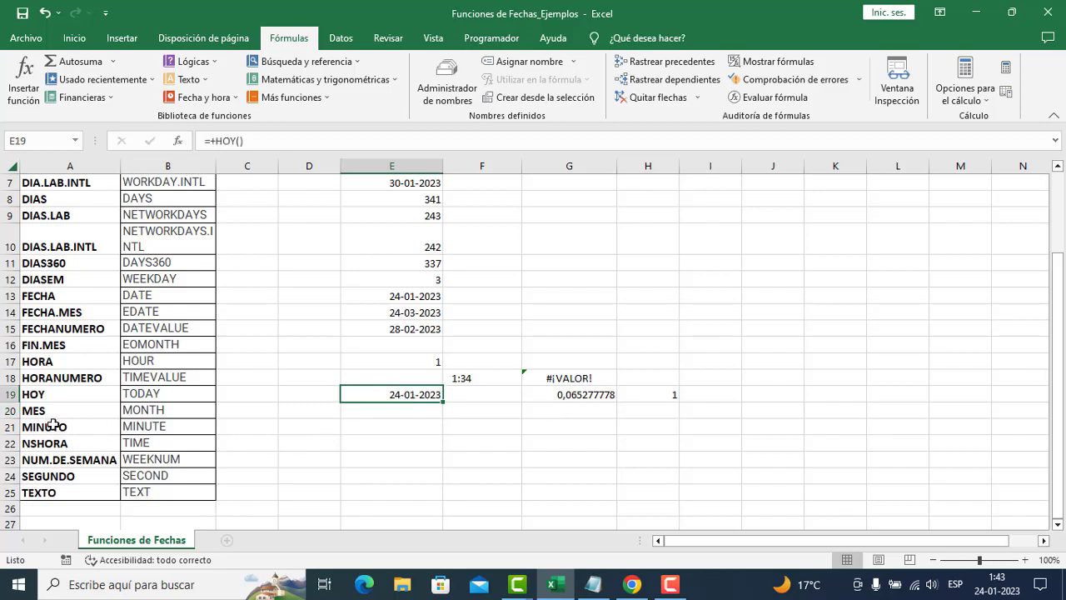
Enter a MES formula in E20 that extracts the month from the date in E15.
click(402, 411)
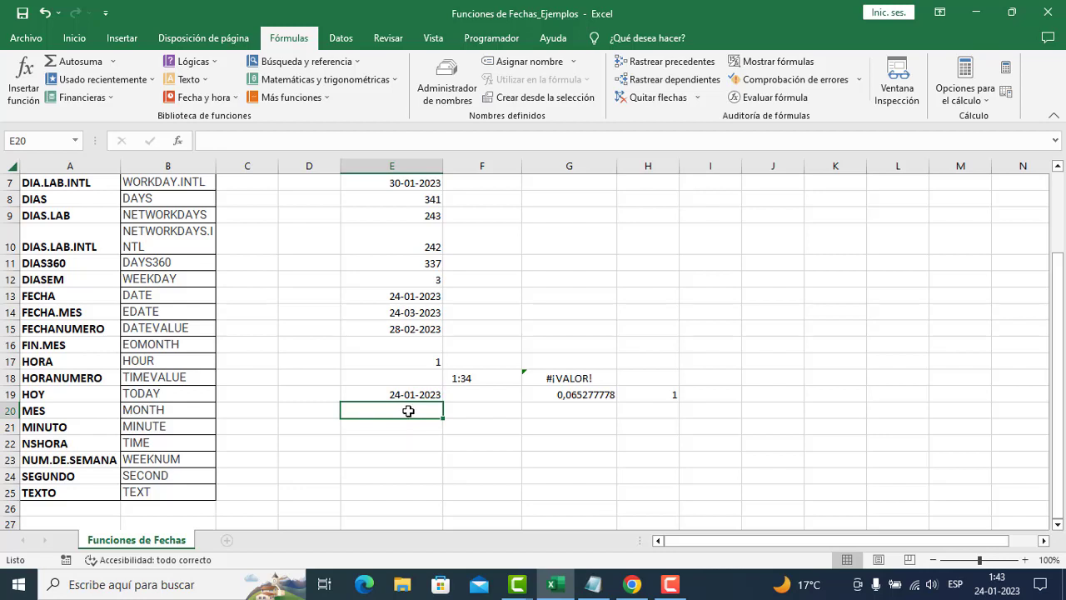
text(+mes)
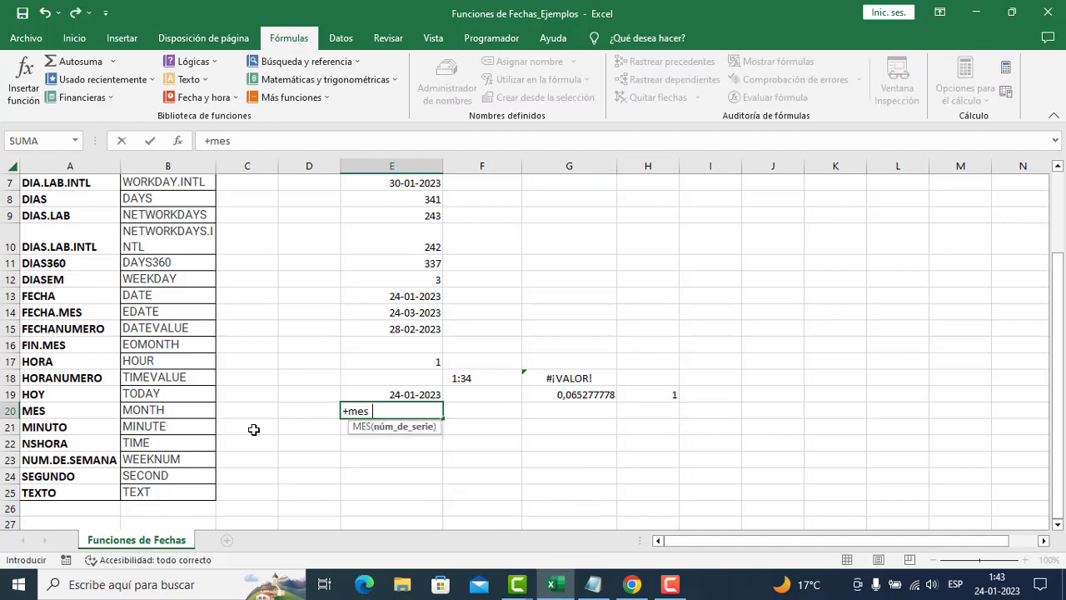
key(Tab)
click(402, 328)
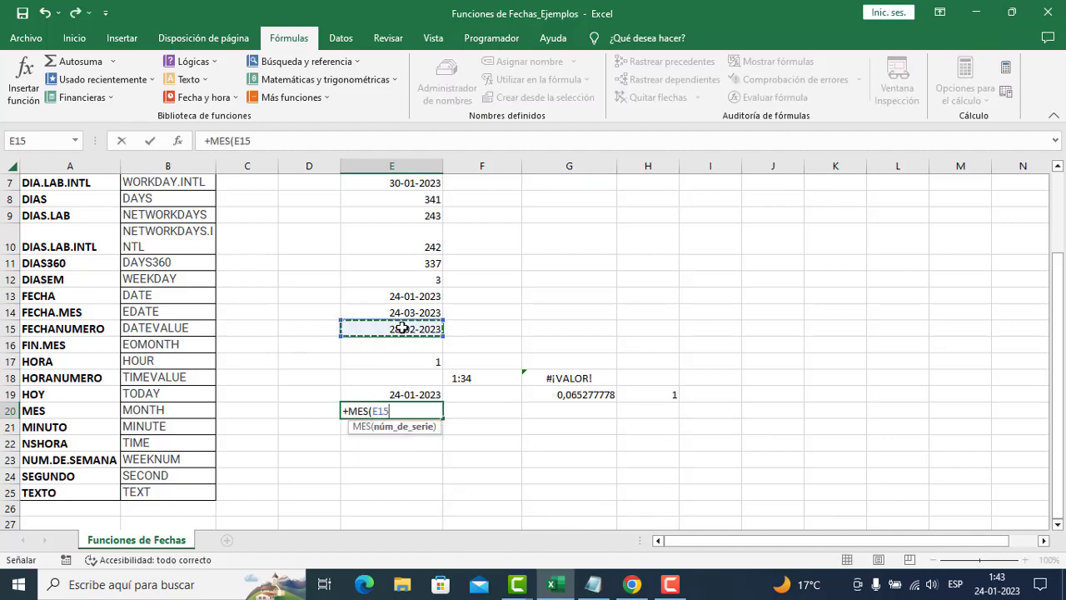
key(Return)
Enter the formula +MIN(HORA(E3)) in E21 on the MINUTO row.
text(+)
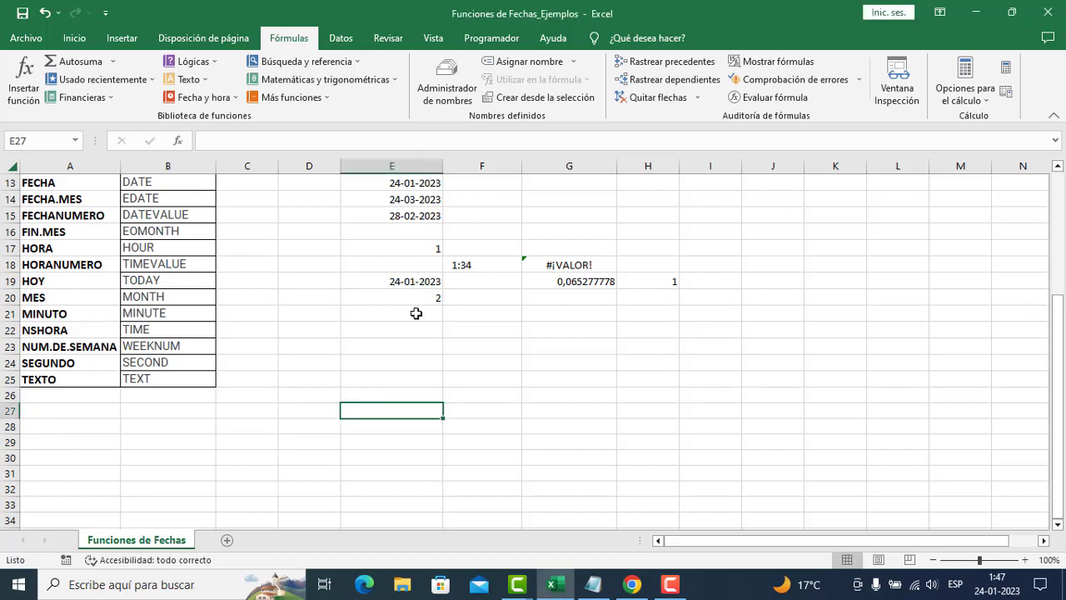
click(417, 313)
text(+min)
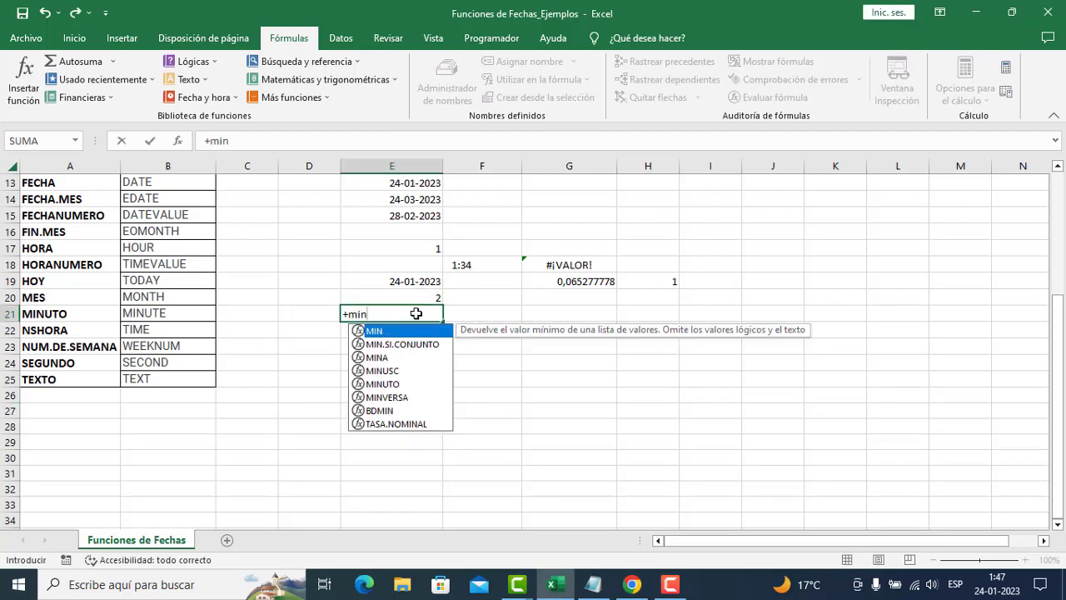
key(Tab)
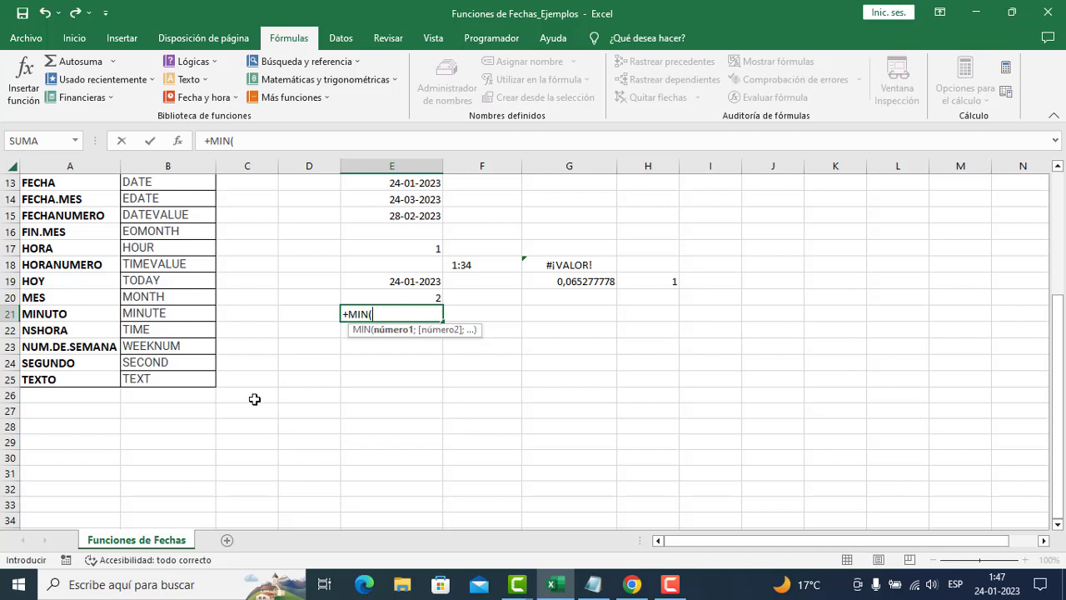
text(ho)
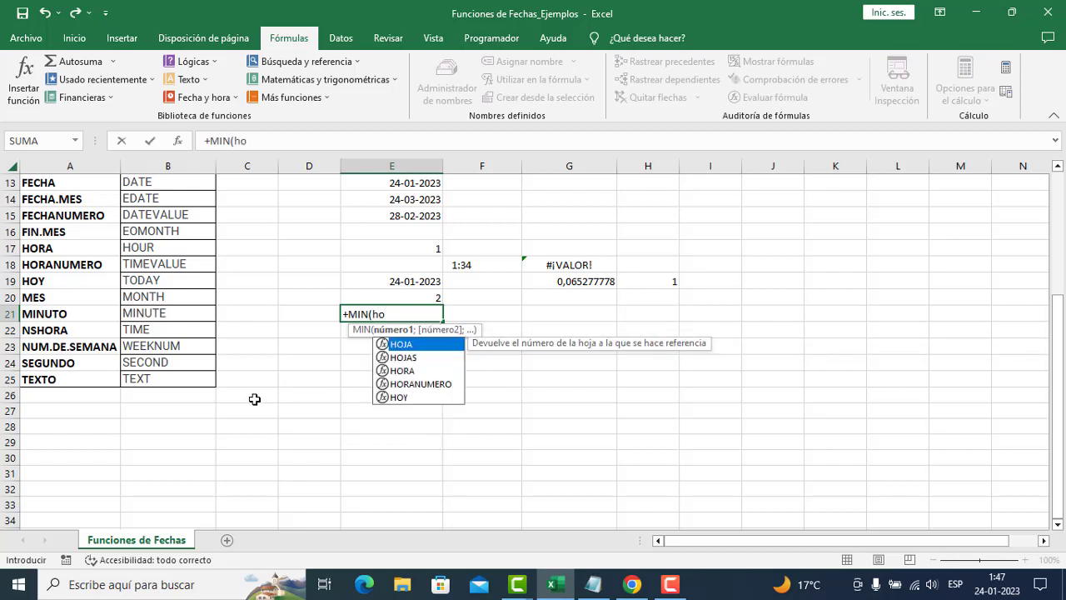
key(BackSpace)
key(BackSpace)
text(h)
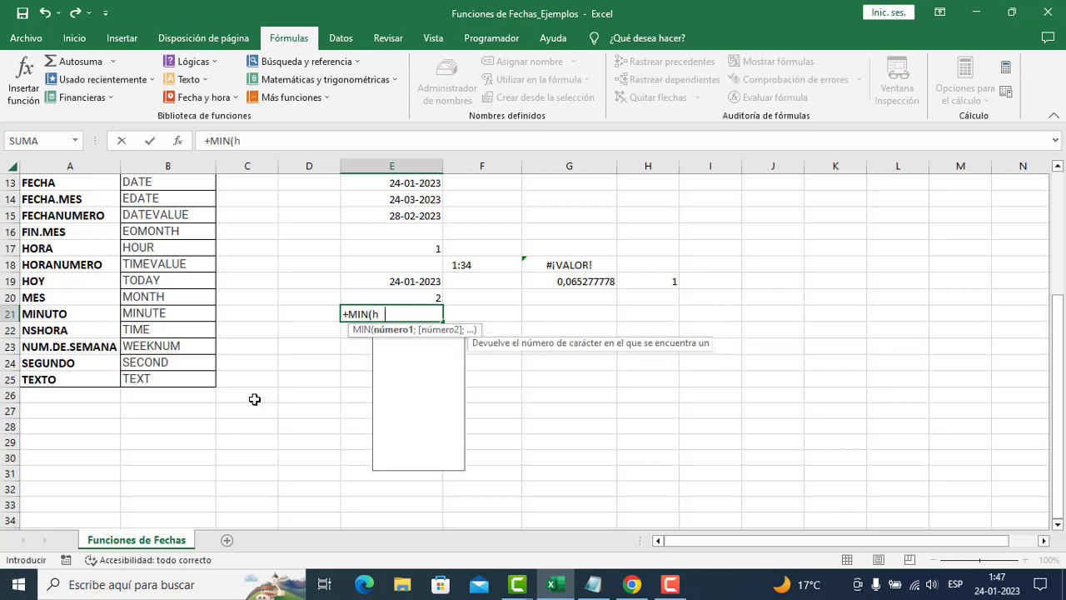
text(ora)
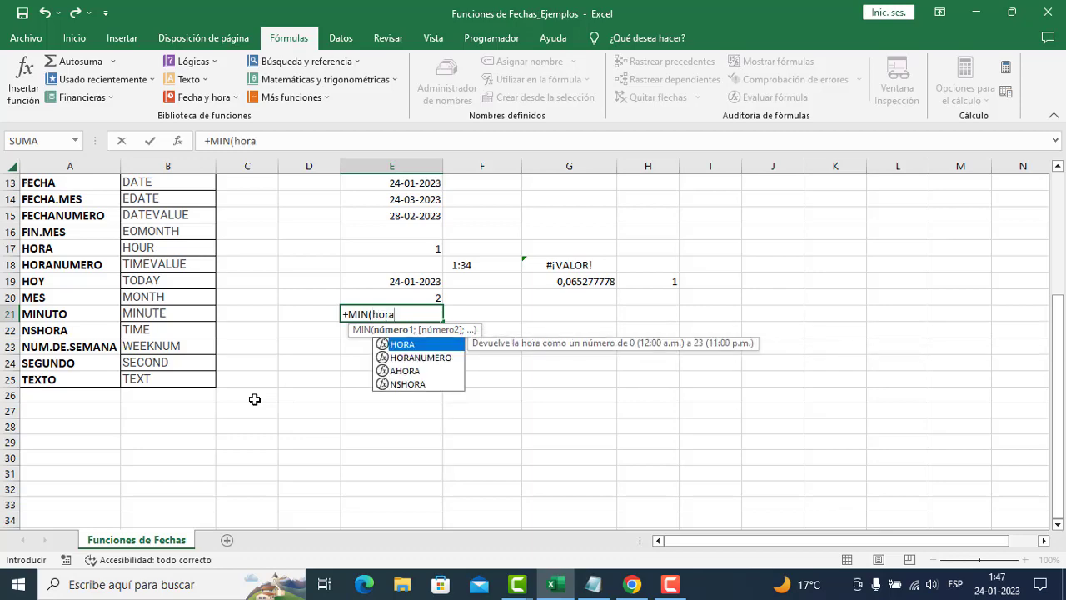
key(Tab)
scroll(255, 399, up, 4)
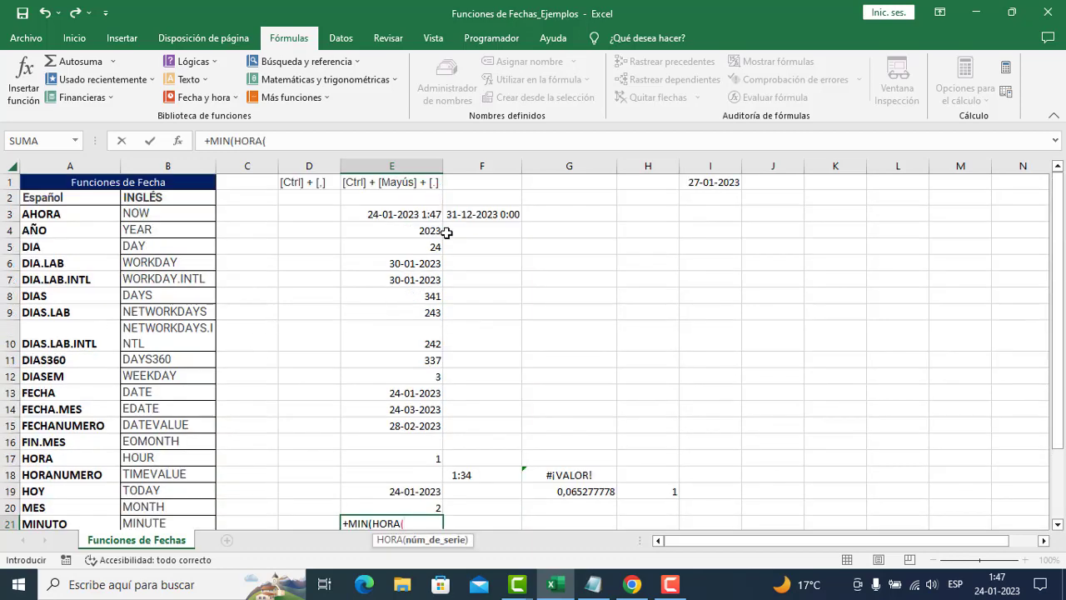
click(426, 215)
text())
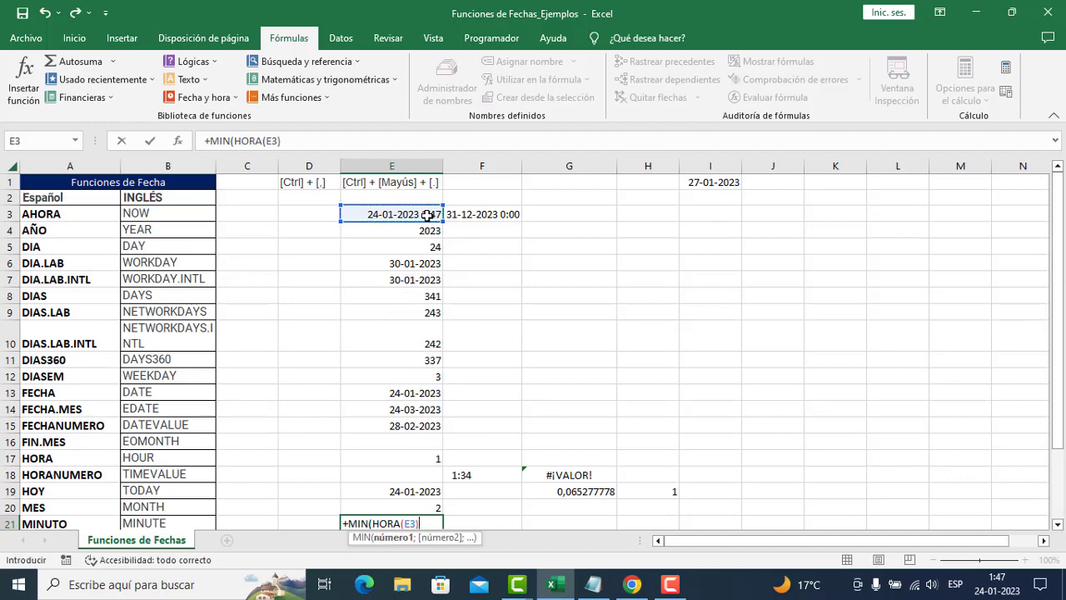
text())
key(Return)
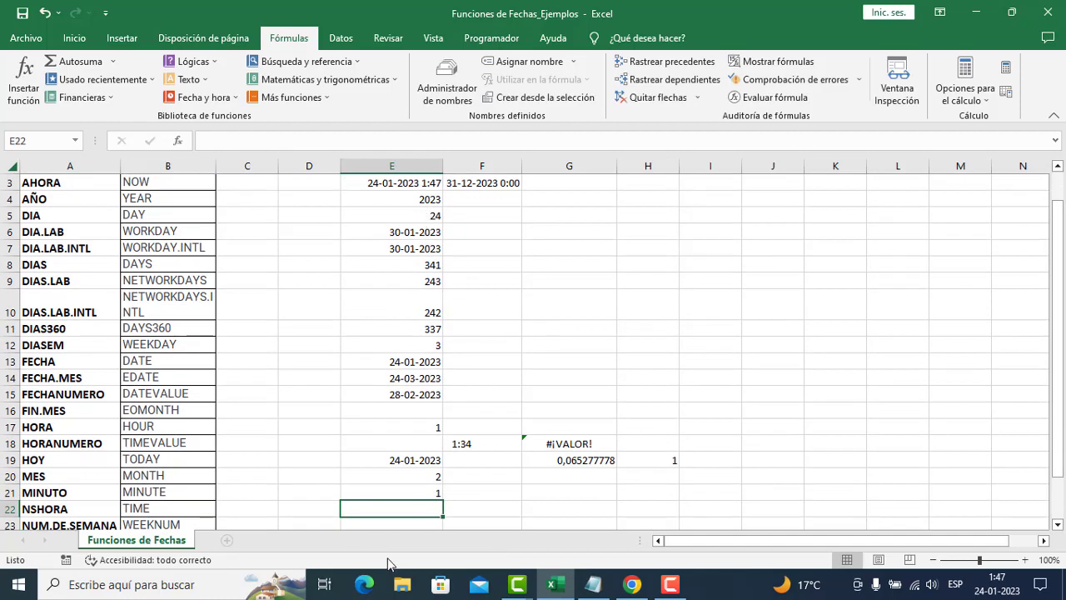
Review the E21 formula against the time in E3, and look over the remaining functions down to TEXTO and its English name.
click(425, 492)
scroll(420, 204, up, 1)
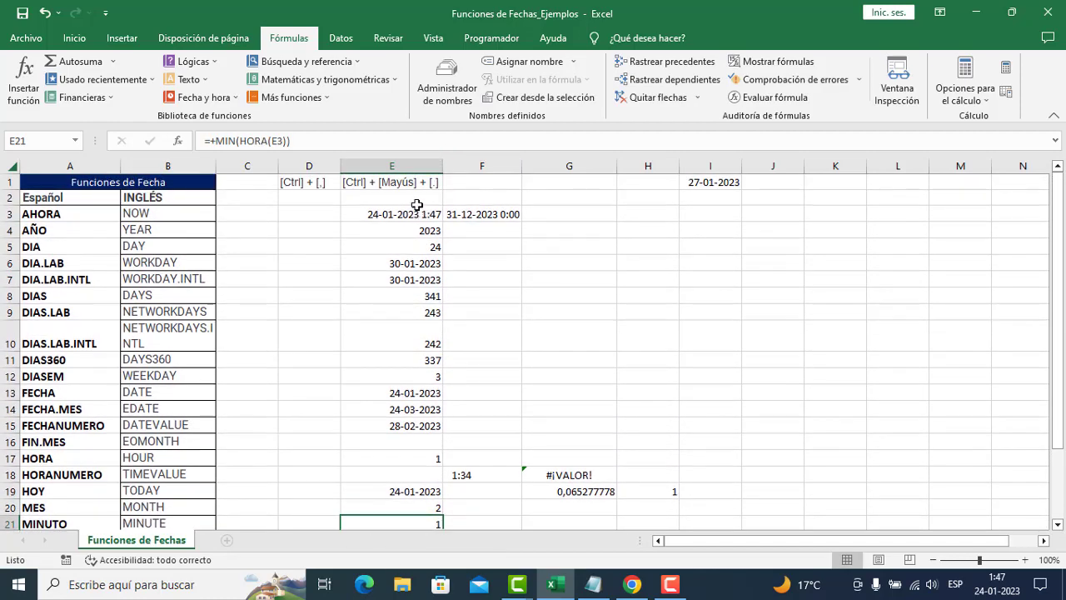
scroll(503, 365, down, 2)
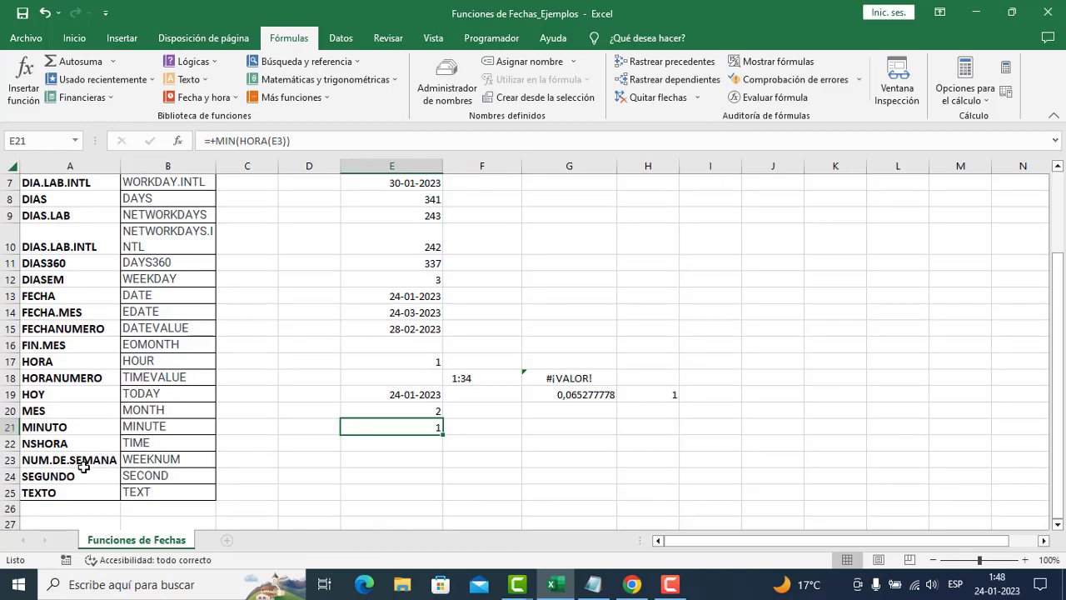
scroll(247, 437, down, 1)
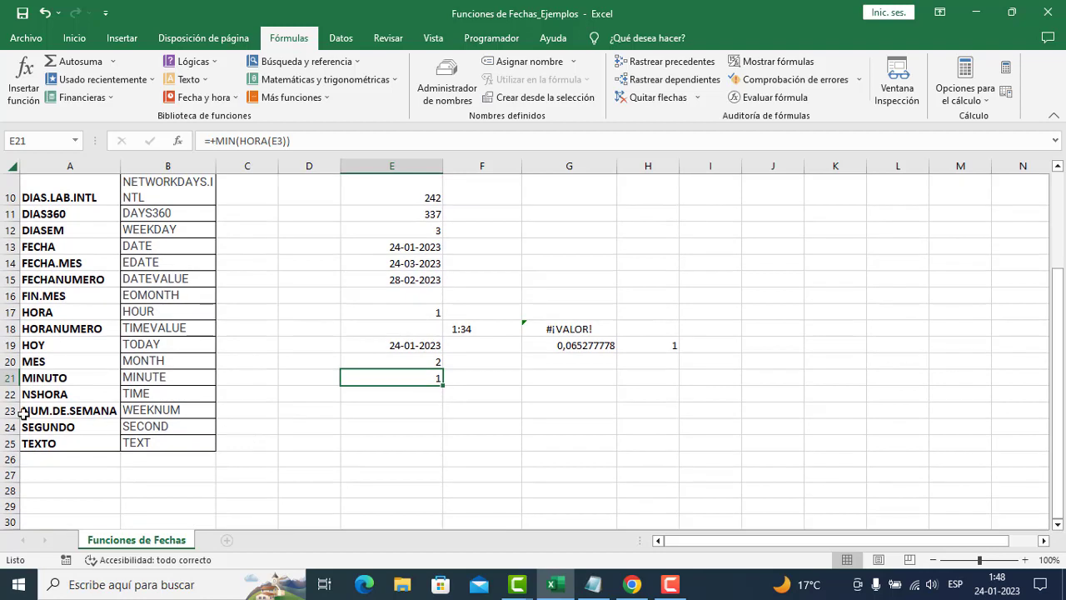
click(75, 444)
click(158, 440)
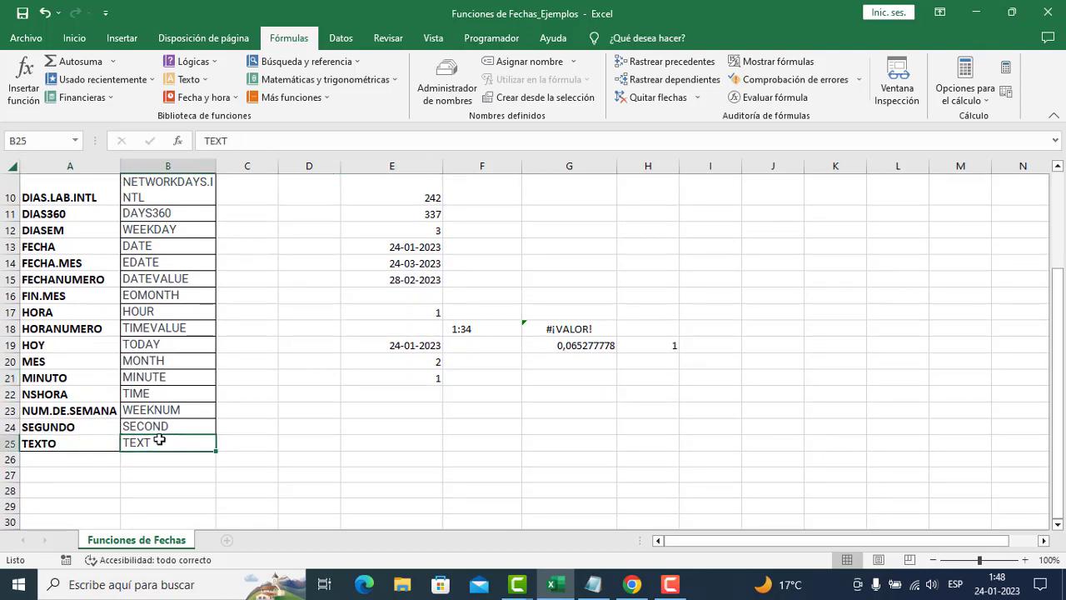
Enter a TEXTO formula in H4 that converts the date in E3 to text with the format "yyyy-mm".
click(100, 443)
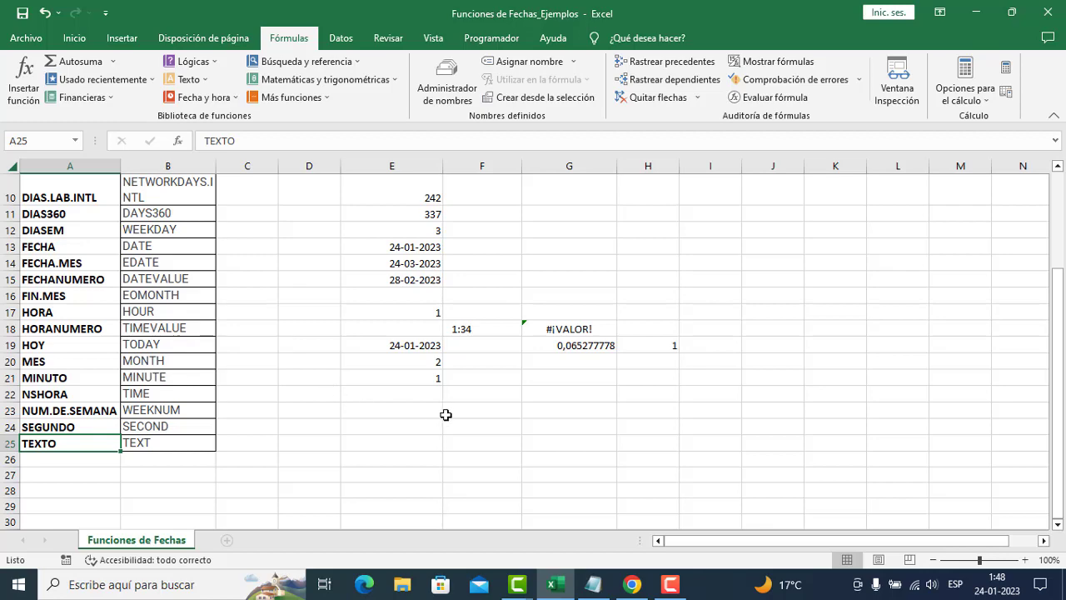
scroll(558, 400, up, 3)
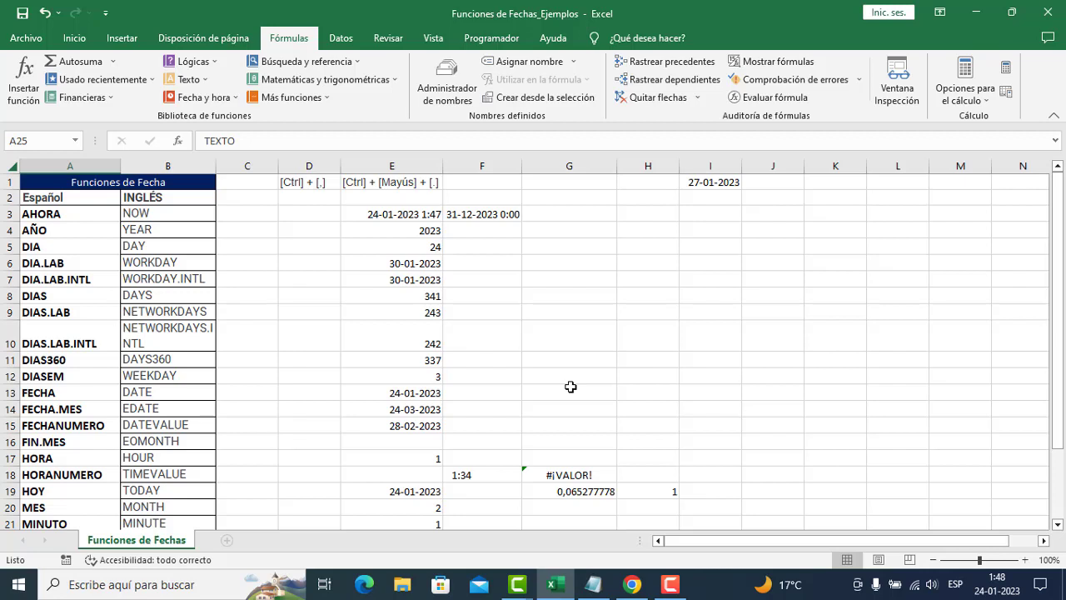
click(628, 222)
text(+text)
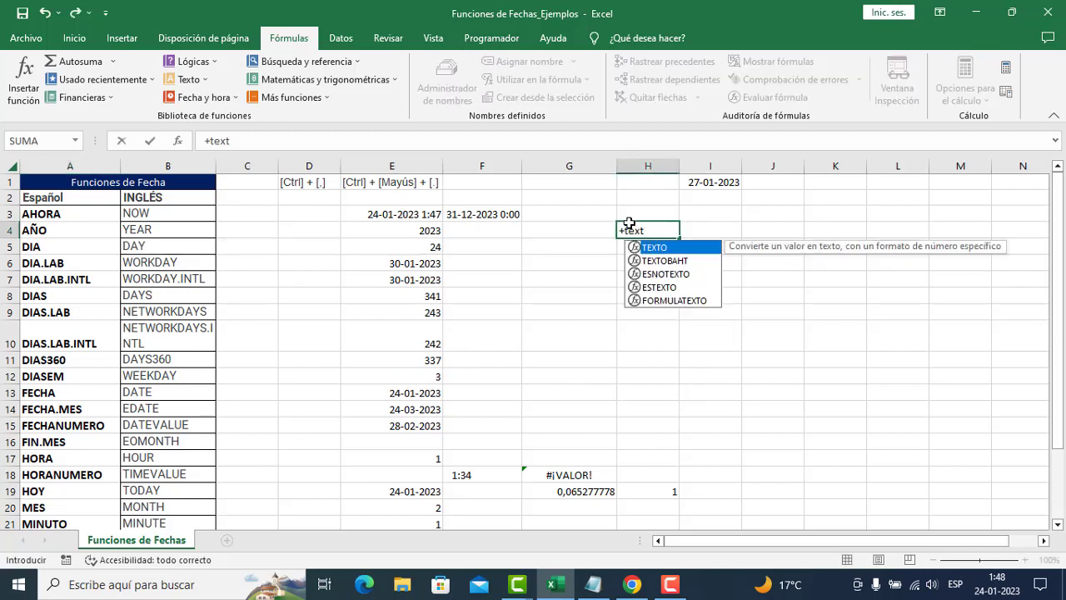
key(Tab)
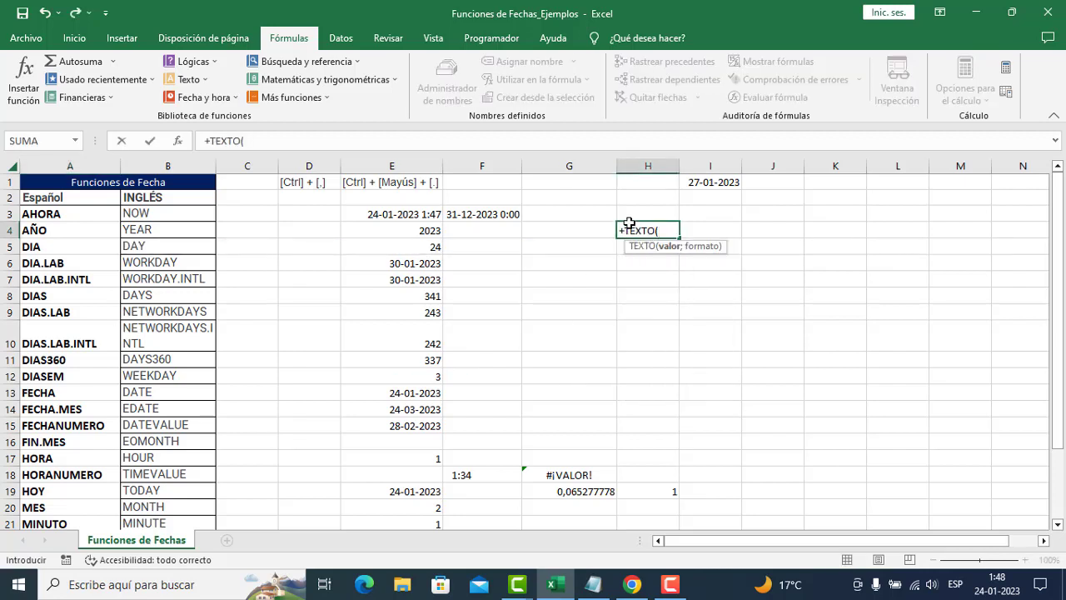
click(396, 213)
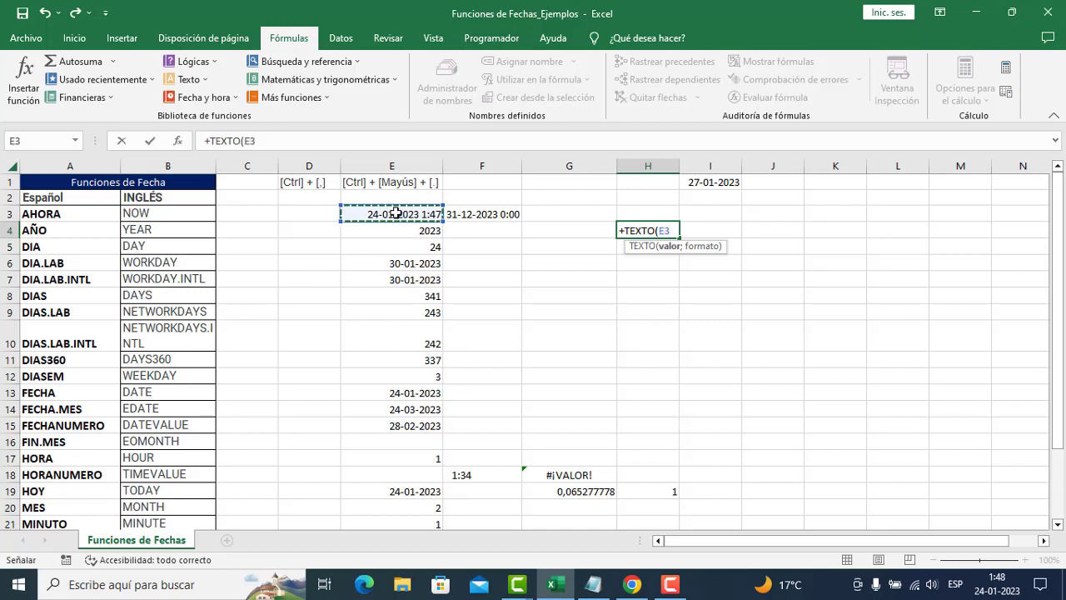
text(;)
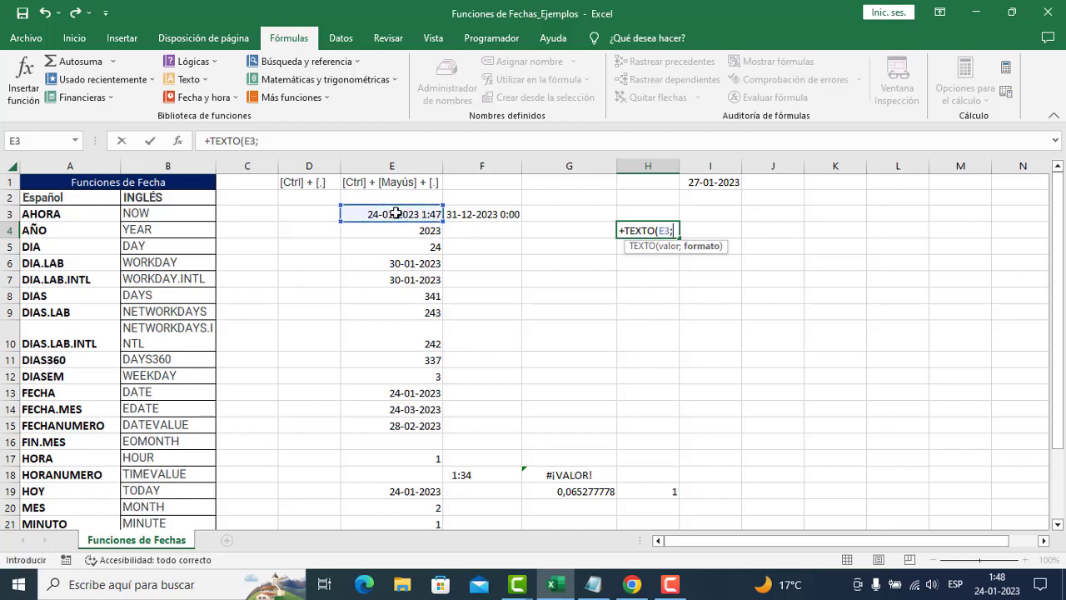
text("yyyy-mm)
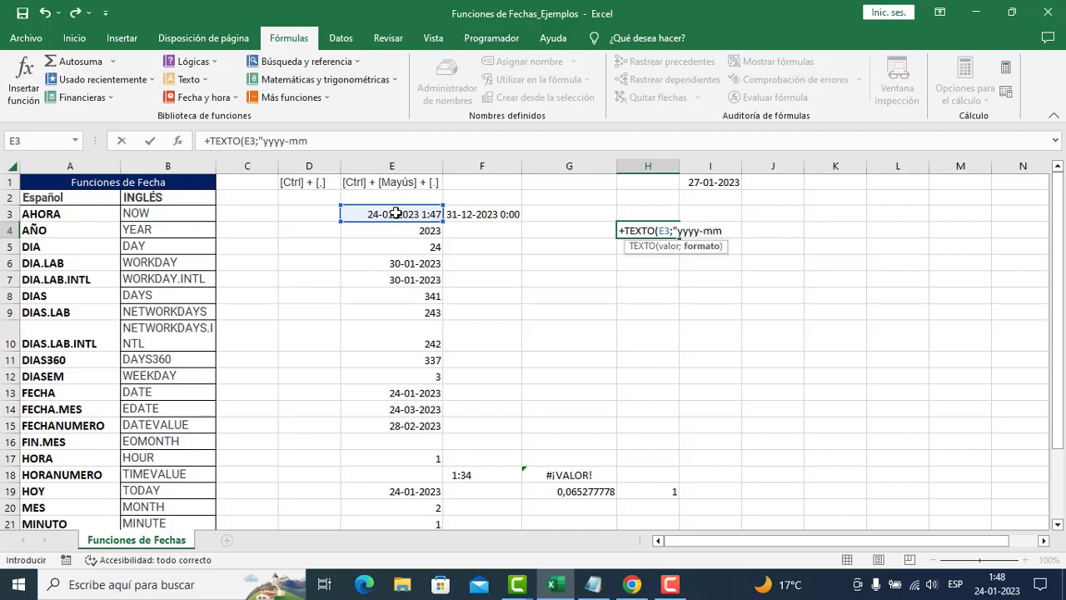
text("))
key(Return)
click(612, 230)
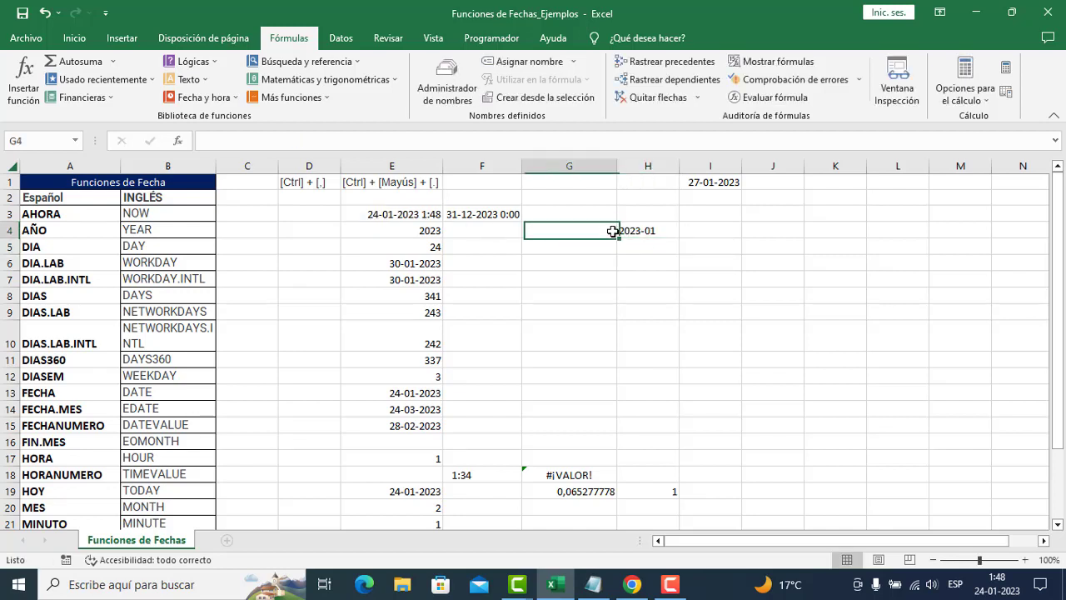
click(633, 231)
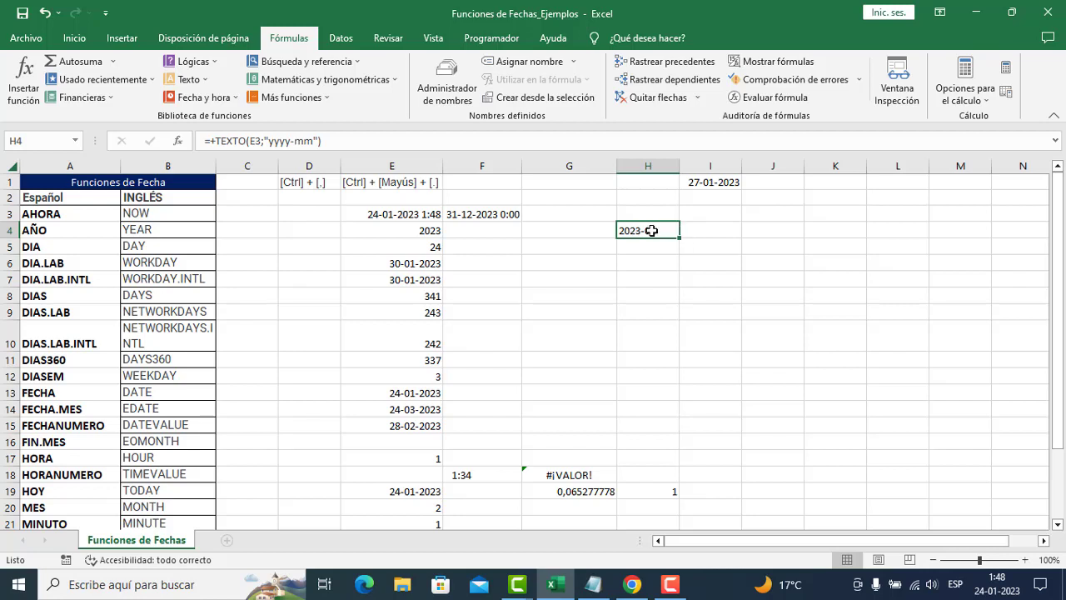
Shorten the year in the H4 TEXTO formula so its format reads "yy-mm".
double_click(650, 230)
click(727, 233)
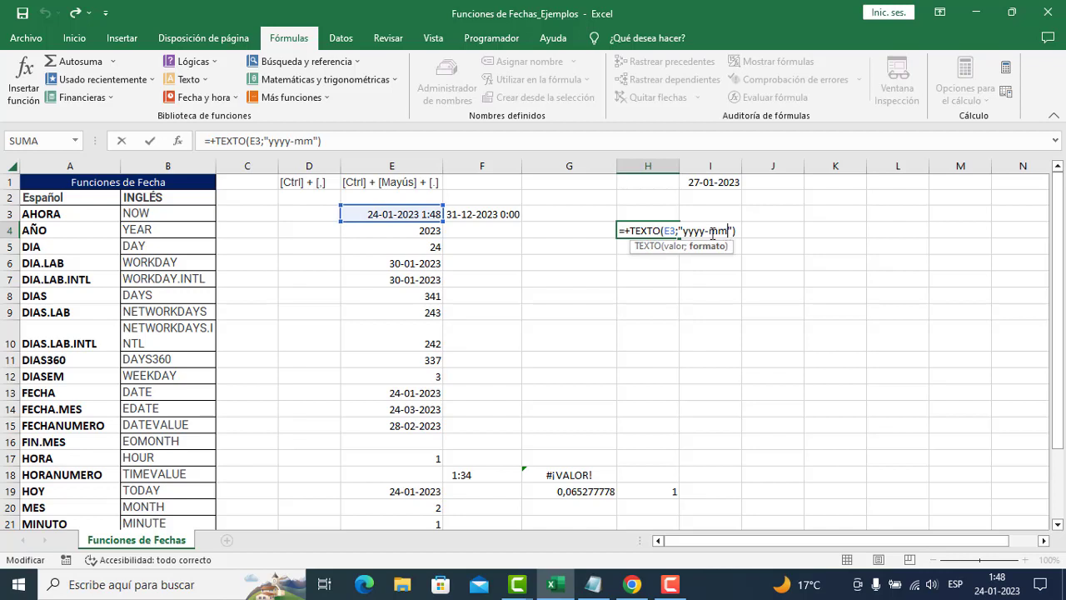
click(707, 233)
key(BackSpace)
key(BackSpace)
key(Return)
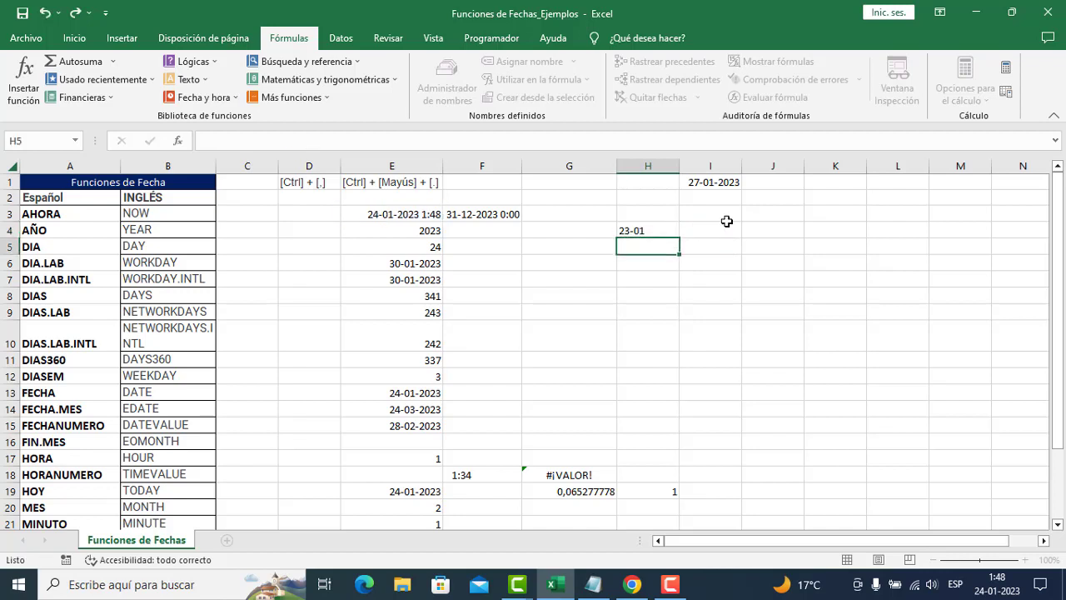
click(624, 229)
double_click(624, 229)
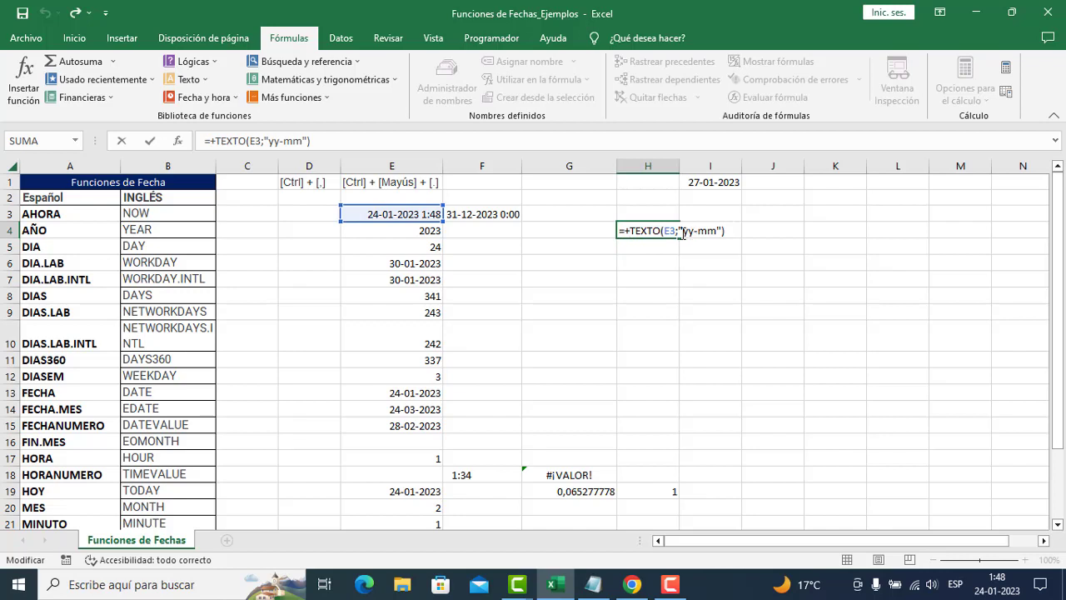
key(Escape)
Add hours, minutes and seconds to the TEXTO format in H4 so it reads "yy-mm h:mm:ss".
double_click(658, 229)
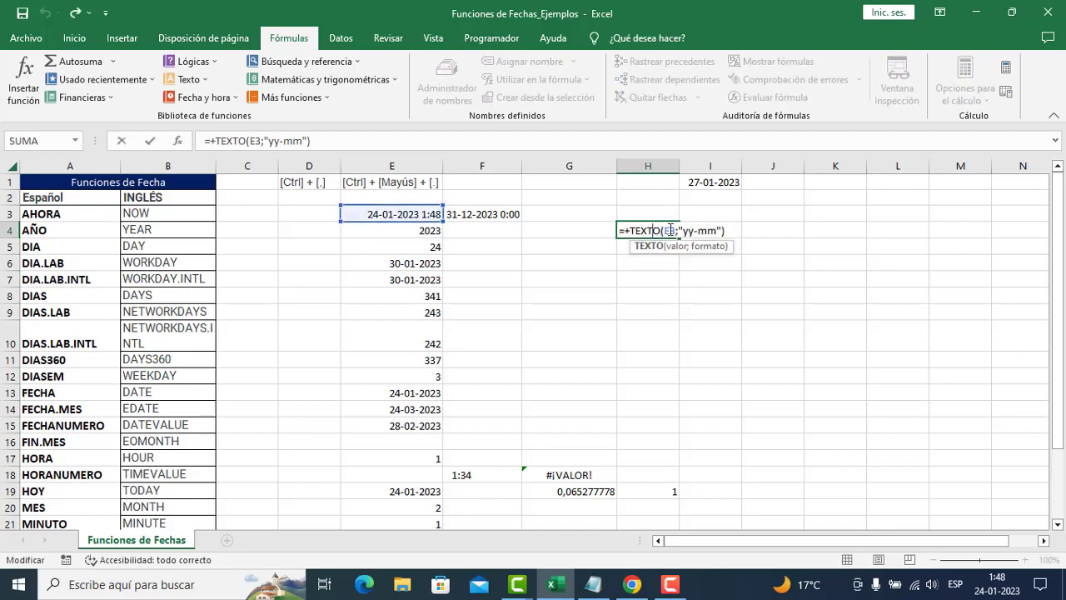
click(717, 230)
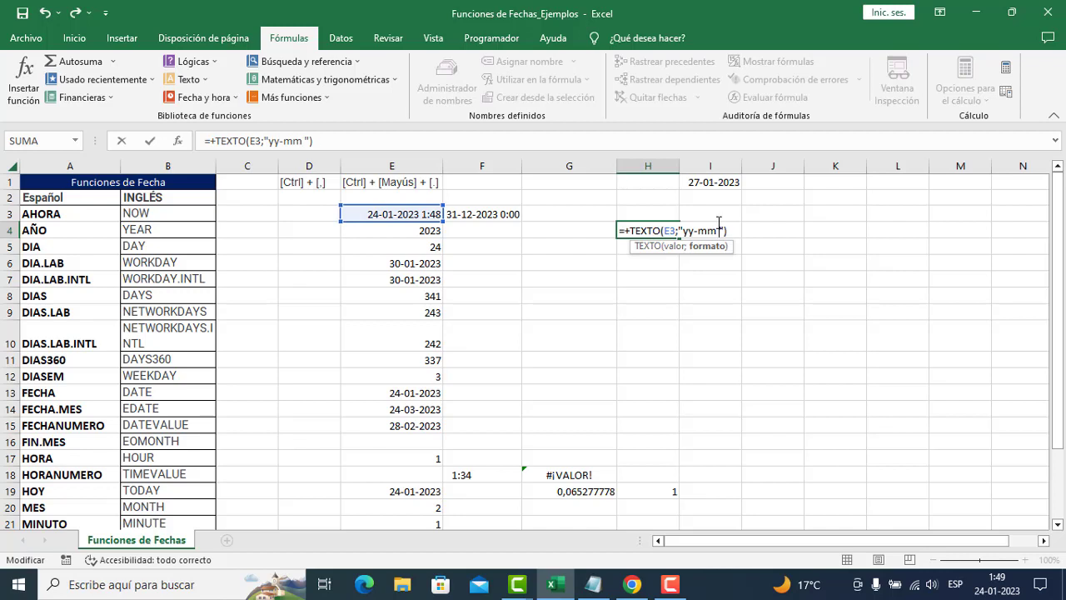
text(hh)
key(BackSpace)
text(:mm:ss)
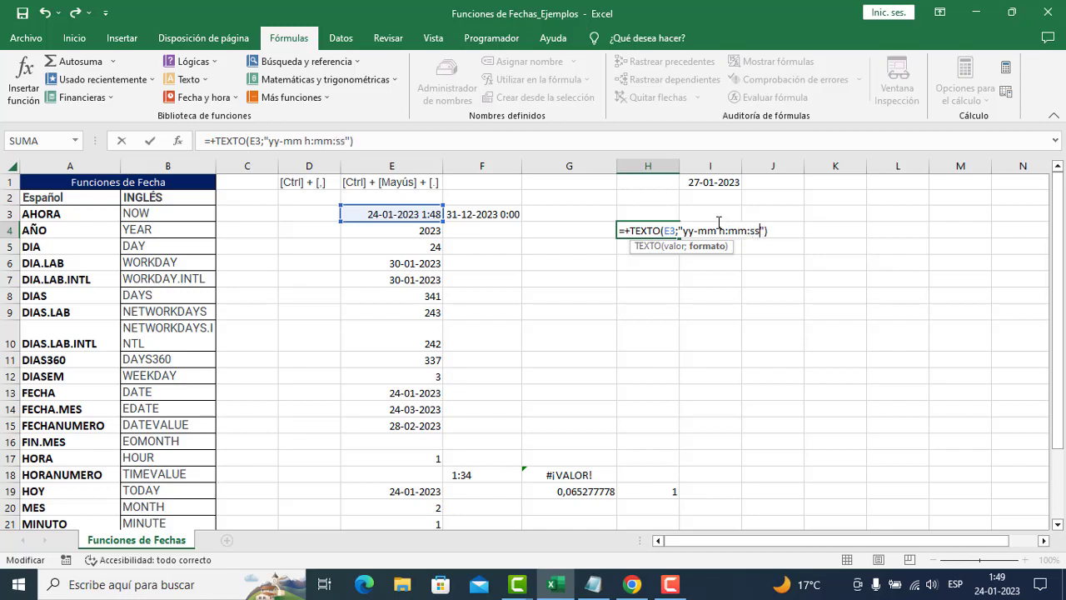
key(Return)
click(649, 230)
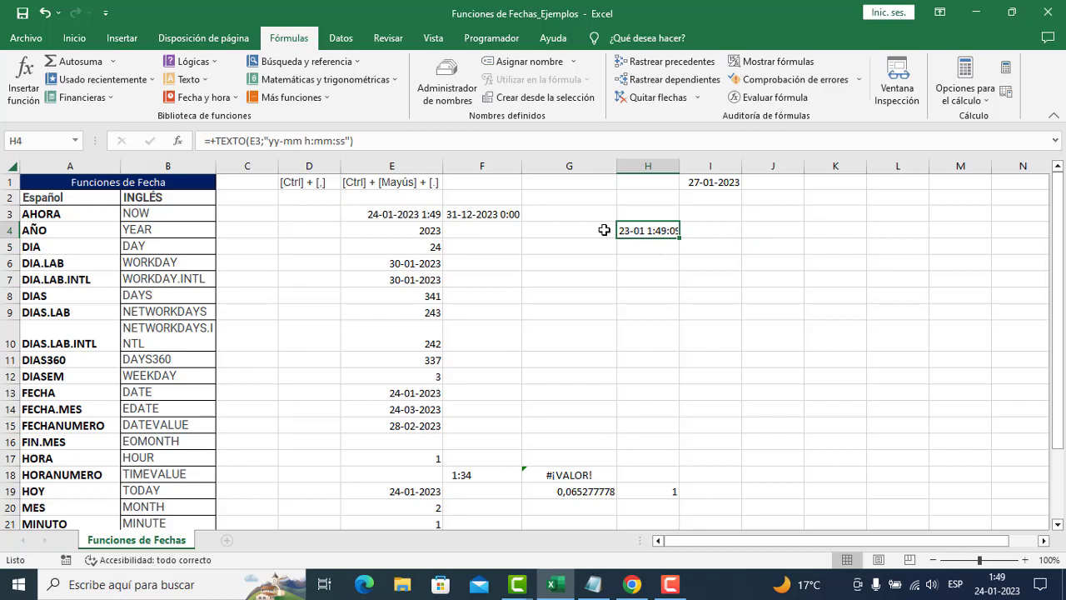
click(753, 230)
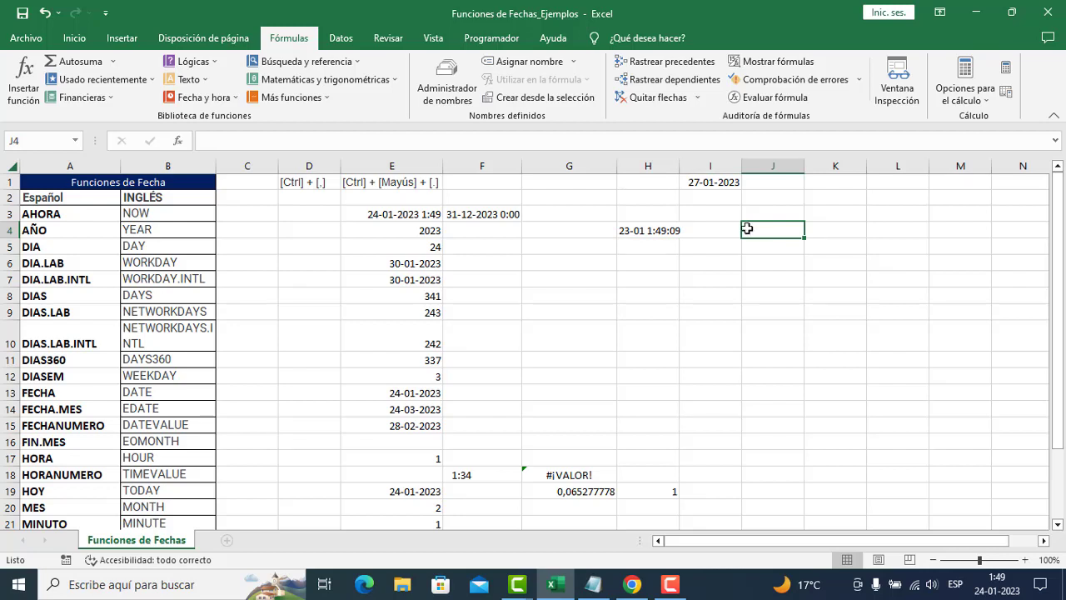
Insert the current date as a fixed value in J5 and the current time in J6.
drag(324, 177, 371, 175)
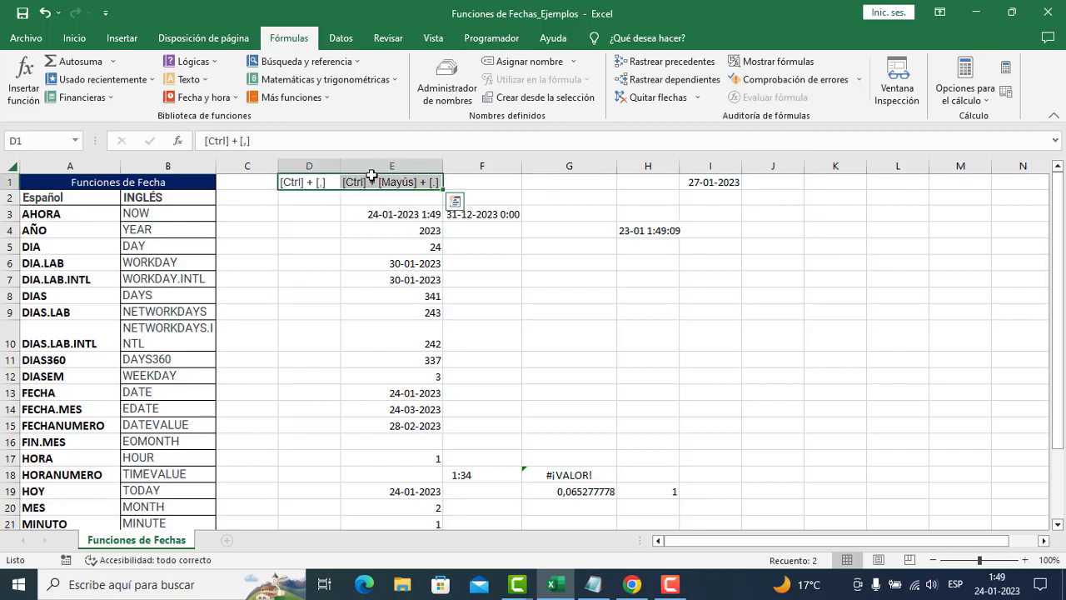
click(770, 242)
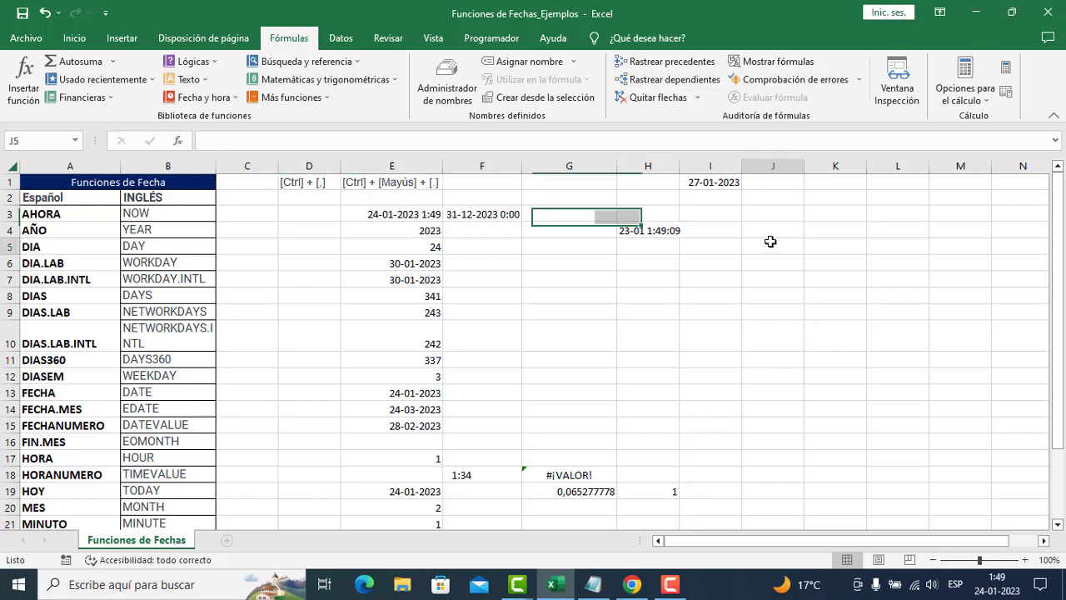
key(ctrl+period)
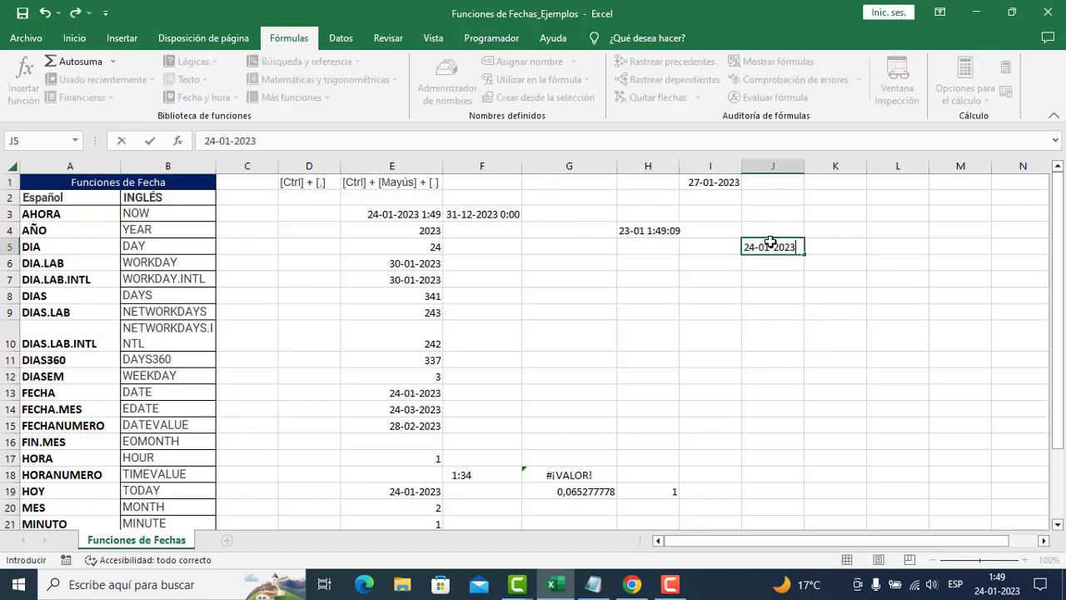
key(Return)
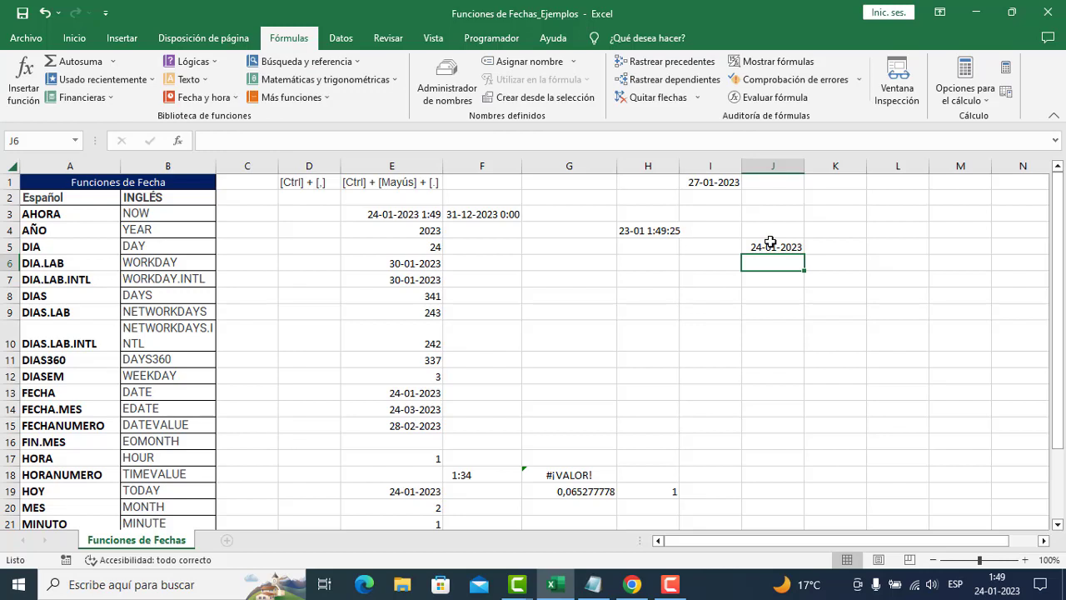
key(ctrl+shift+period)
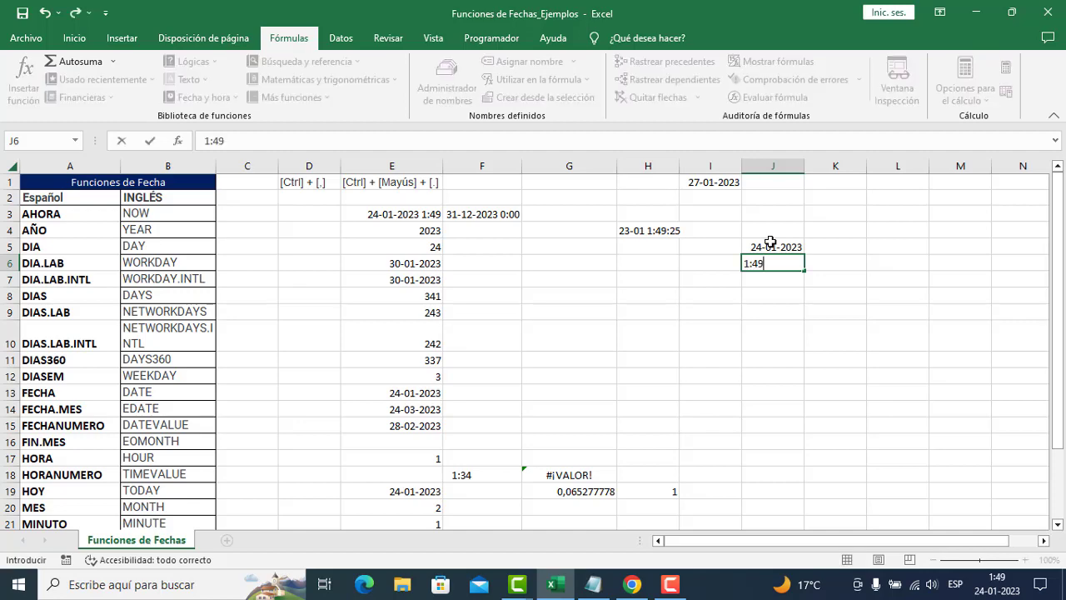
key(Return)
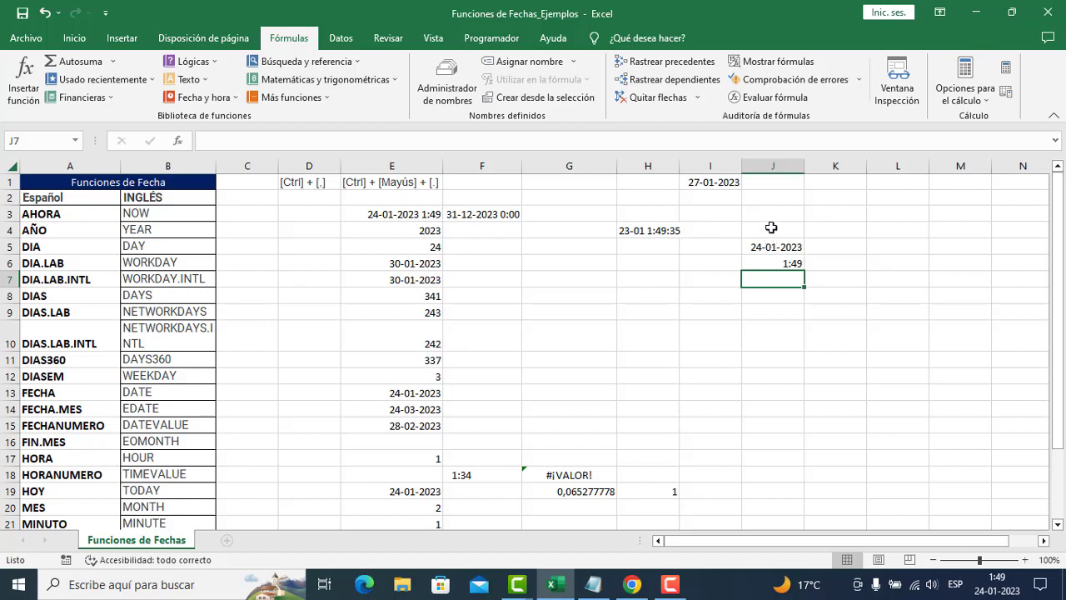
Enter the formula +HOY() in J4, directly above the fixed date.
click(776, 211)
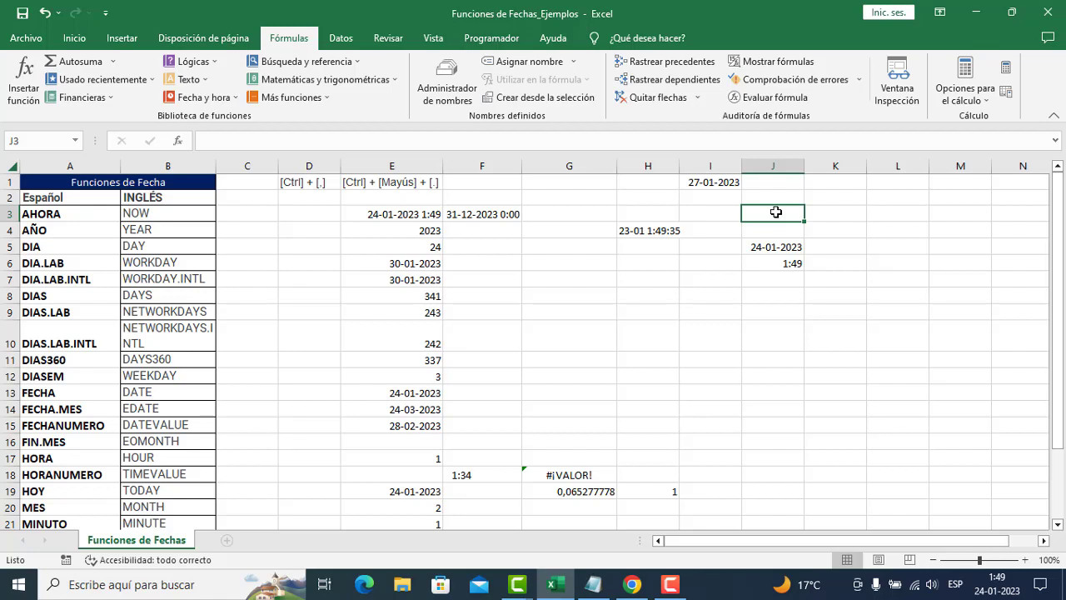
click(774, 245)
click(780, 333)
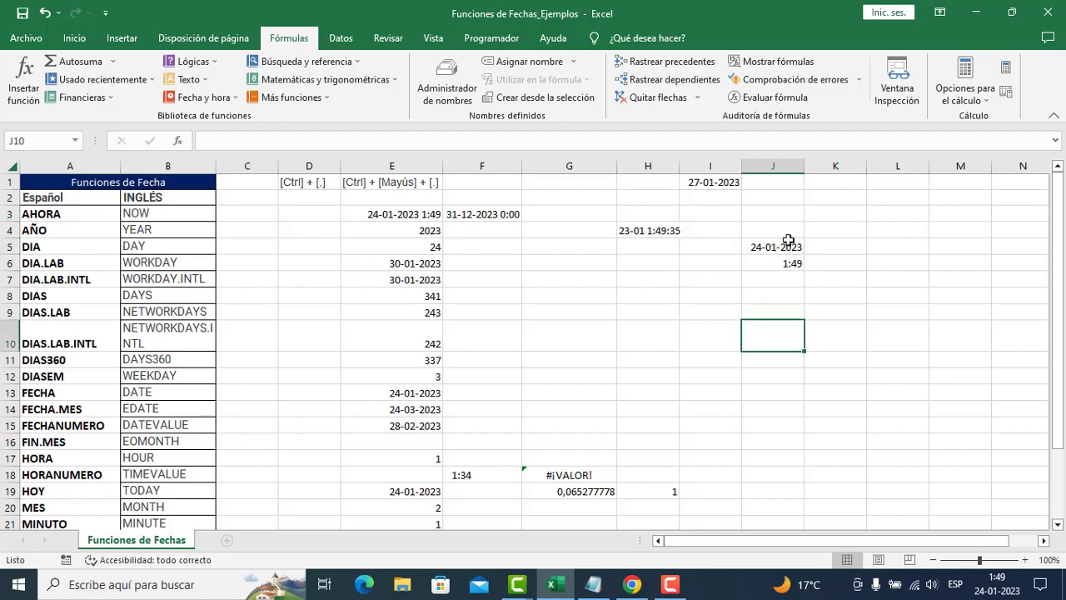
click(788, 241)
click(772, 229)
text(h)
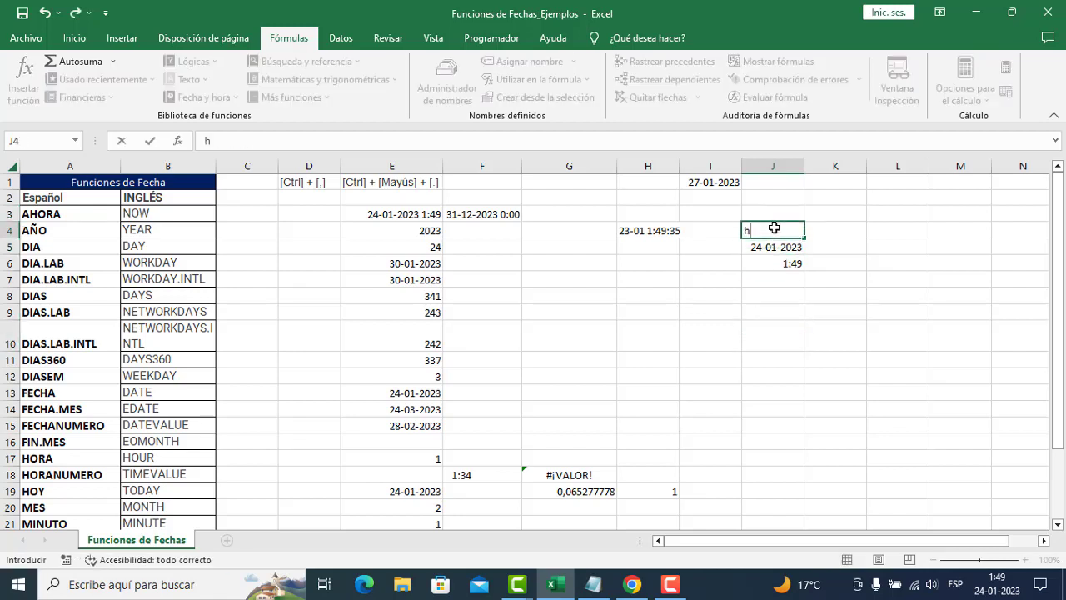
text(oy())
key(Left)
double_click(768, 229)
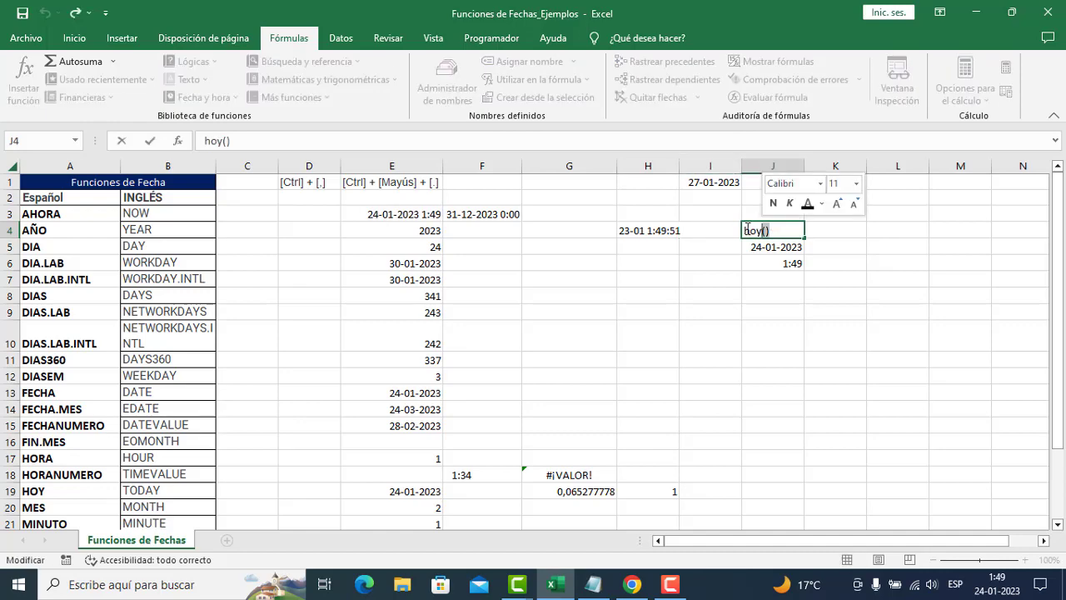
click(745, 230)
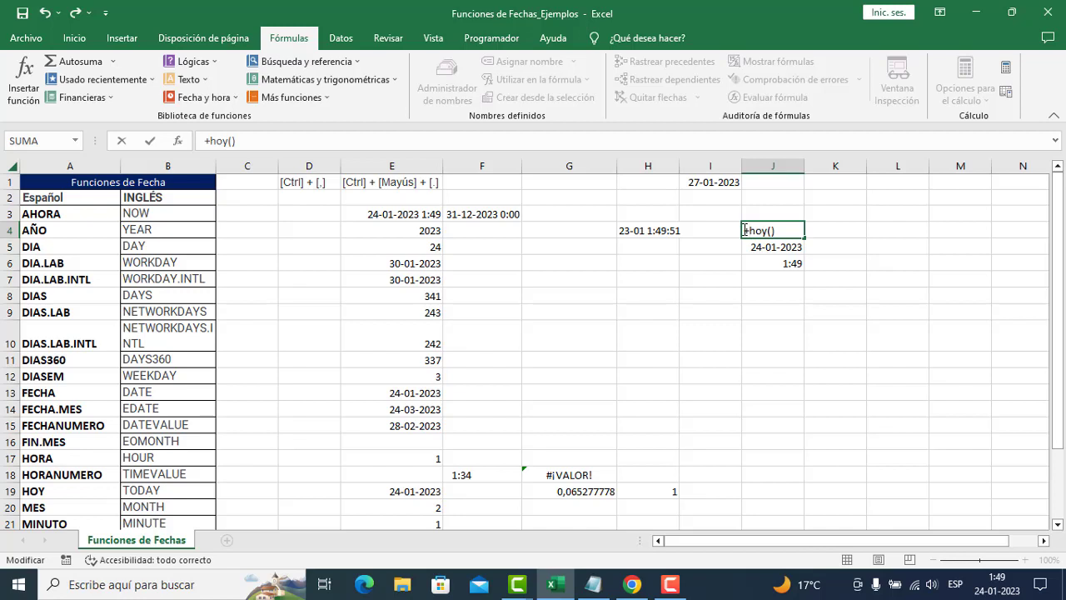
key(Return)
click(747, 231)
Compare the HOY formula in J4 with the fixed date in J5.
drag(776, 247, 775, 251)
double_click(780, 231)
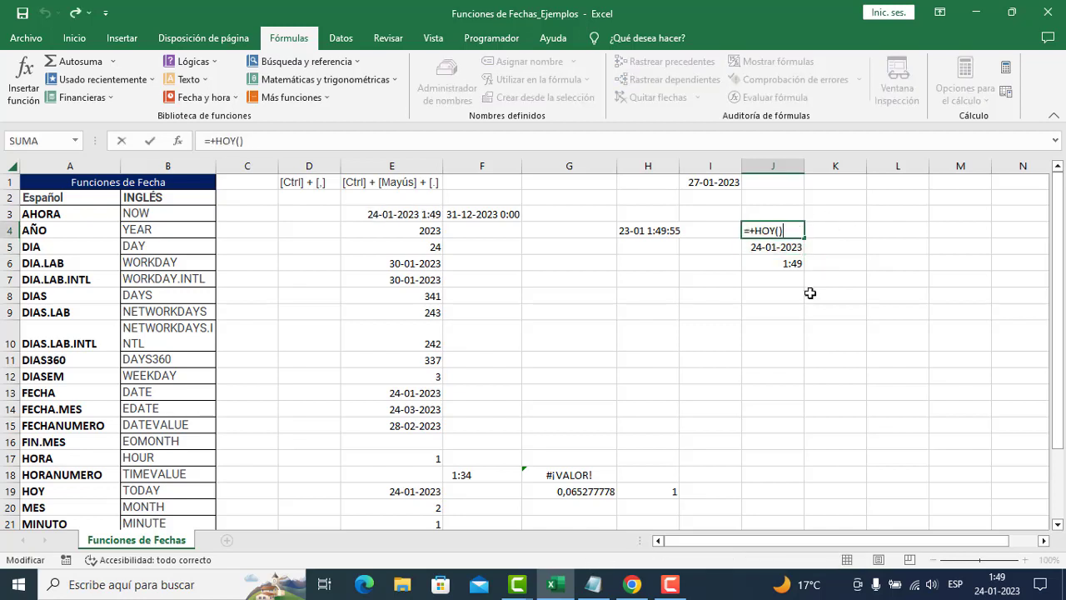
key(Escape)
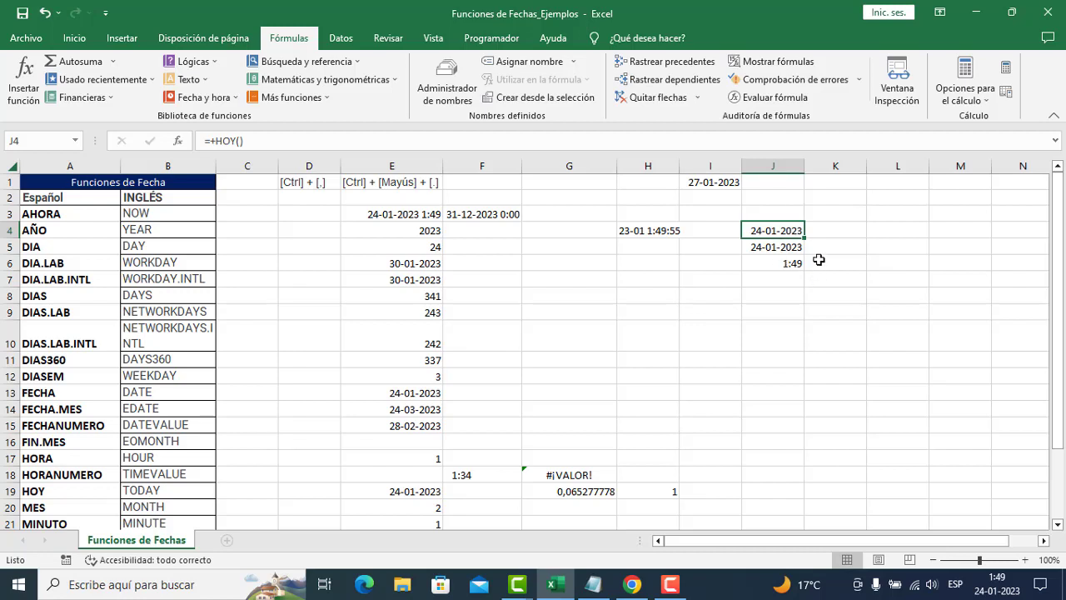
right_click(775, 231)
click(749, 282)
click(763, 245)
click(763, 283)
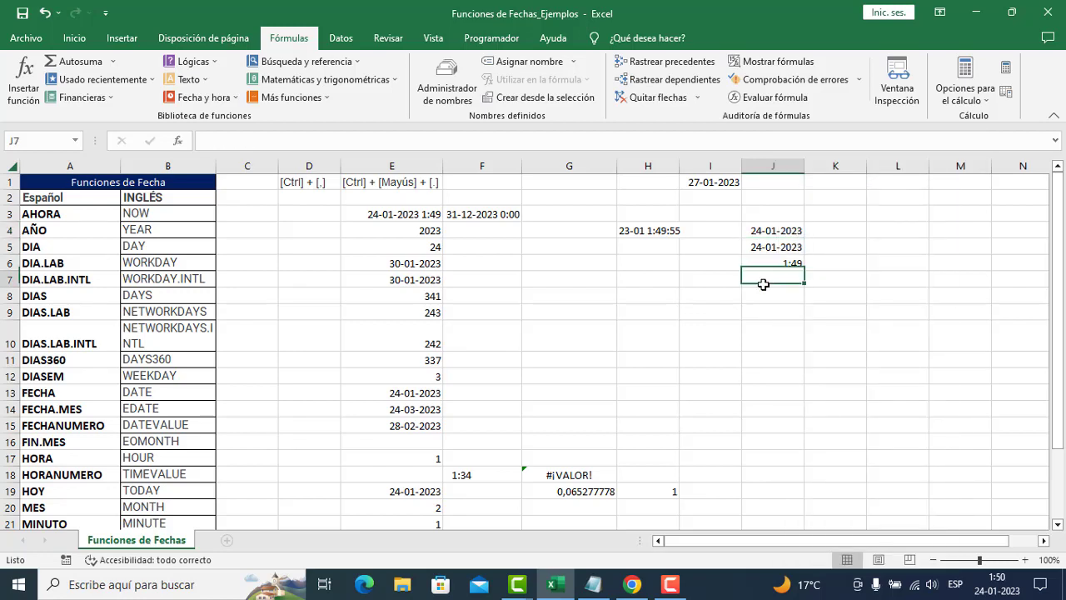